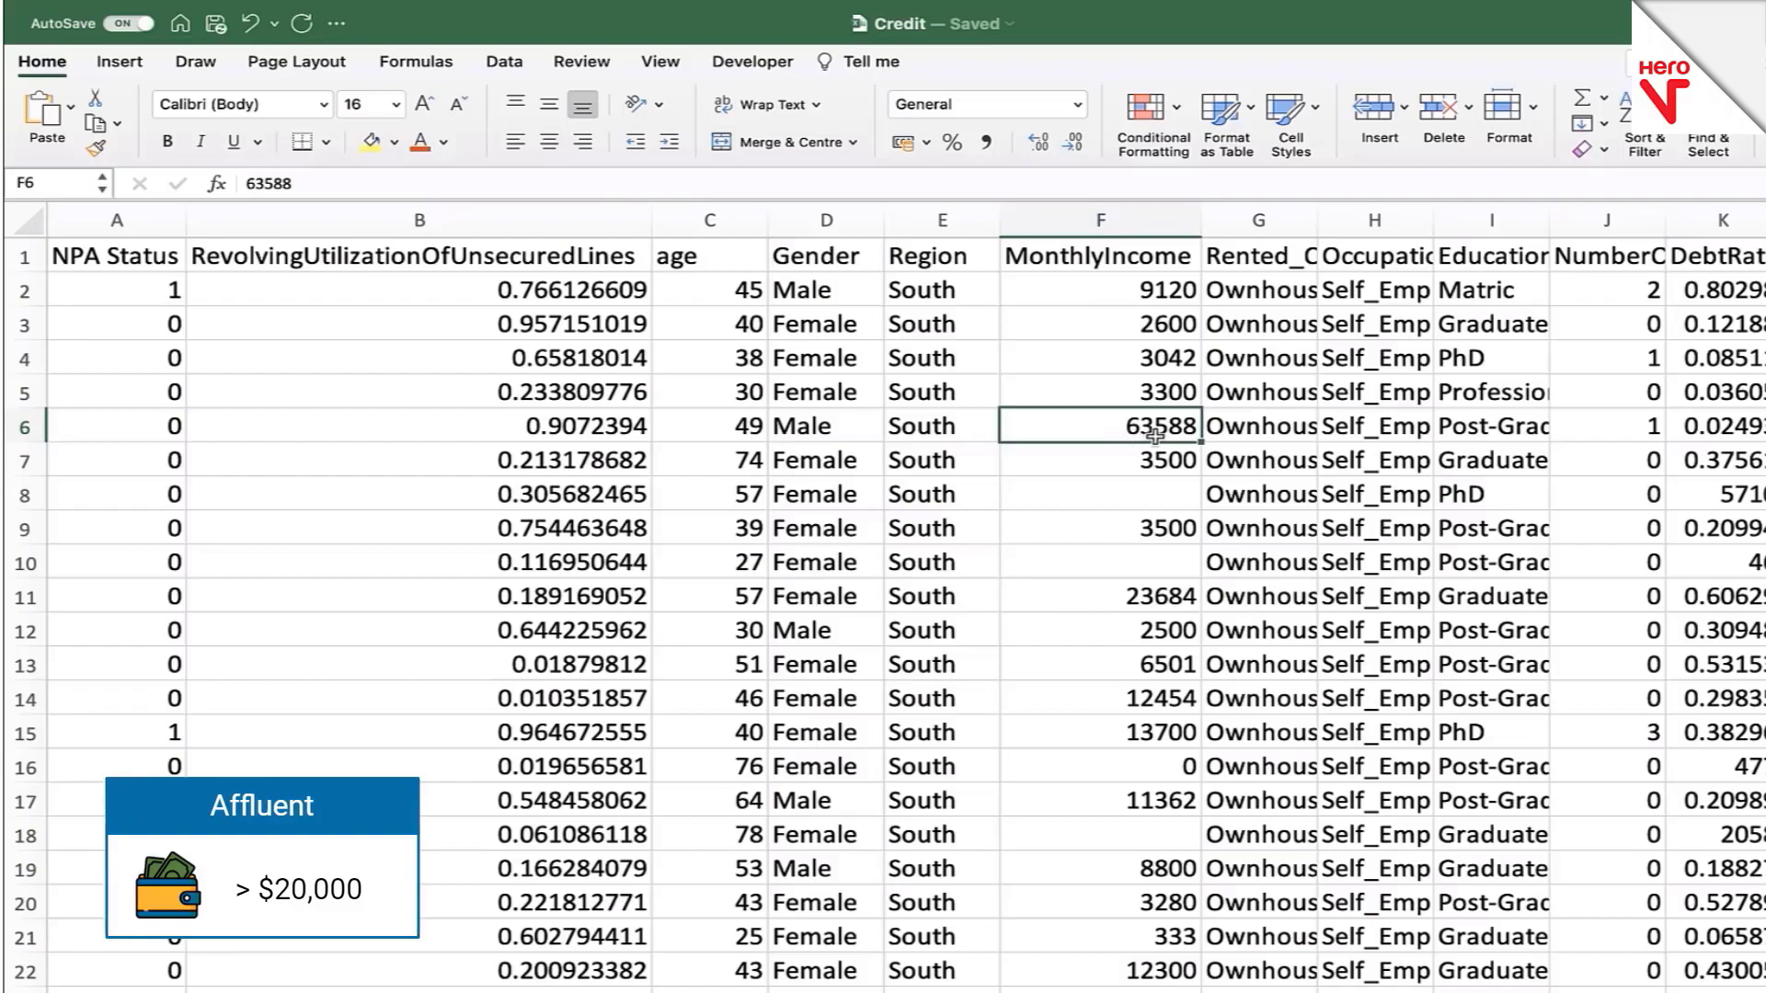
Step: Add the header Senior_And_Affluent in cell S1 and fit column S to its width
scroll(1153, 434, right, 10)
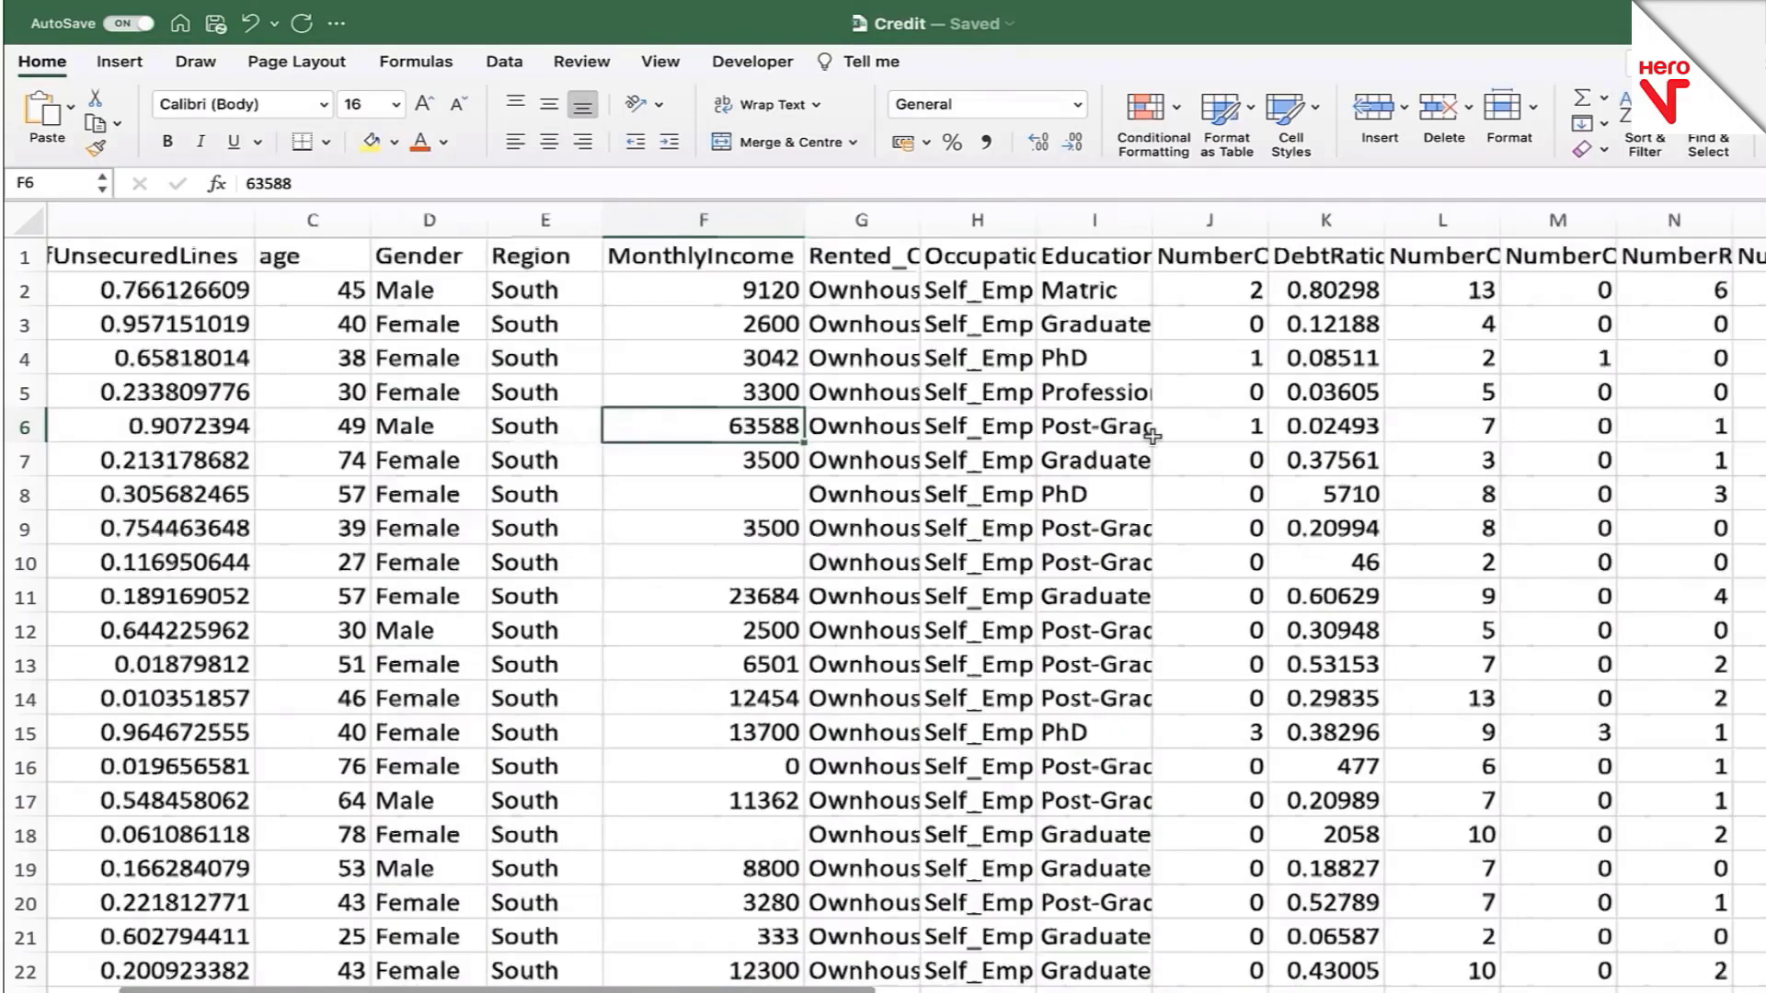
click(1438, 254)
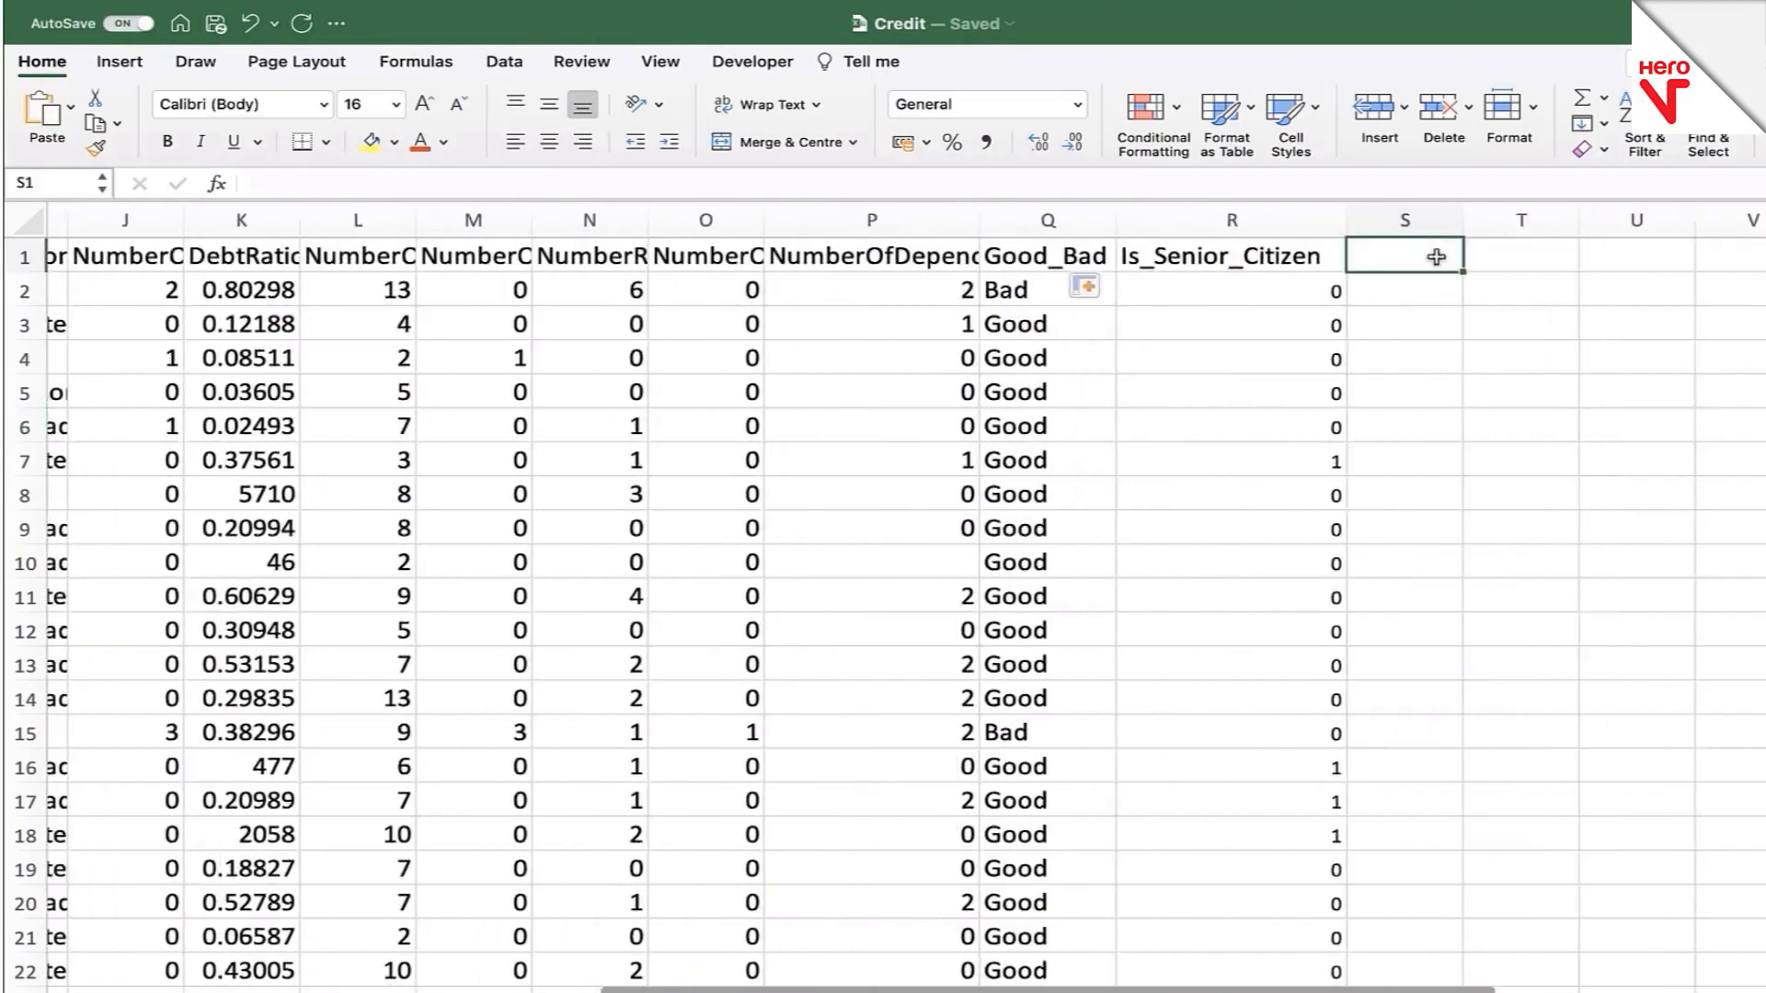
text(Senior)
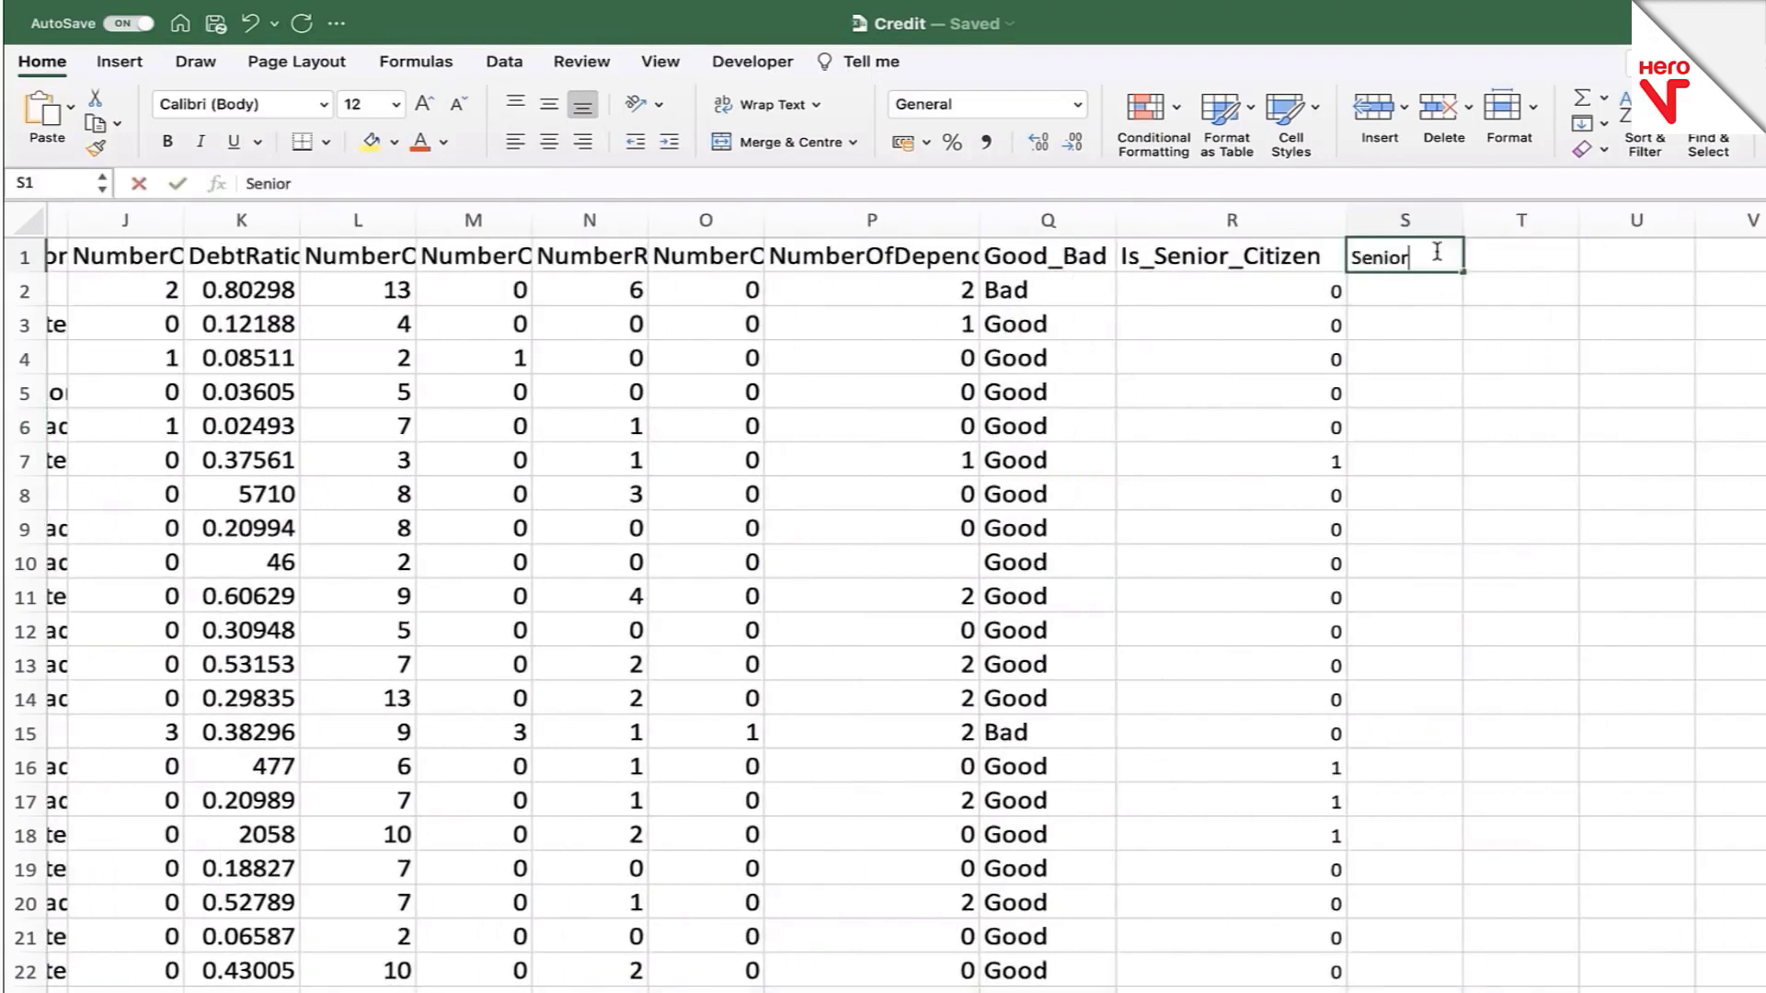
text(_And)
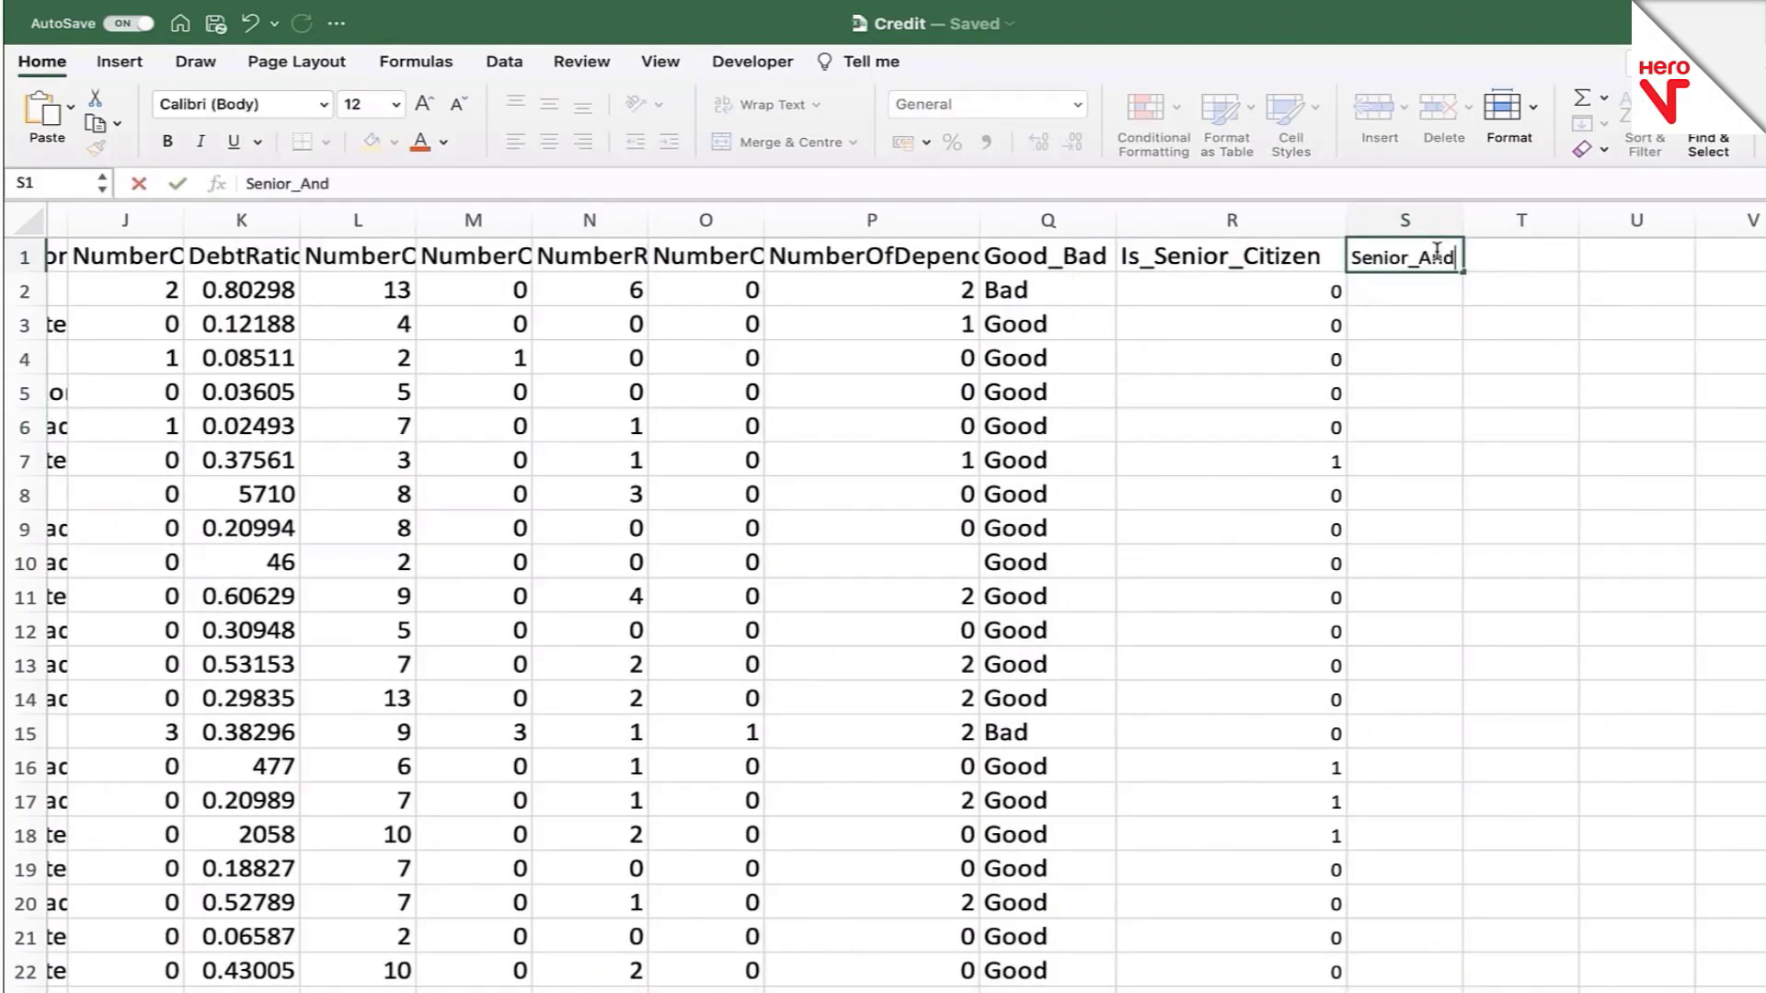
text(_Affluent)
key(Return)
double_click(1463, 220)
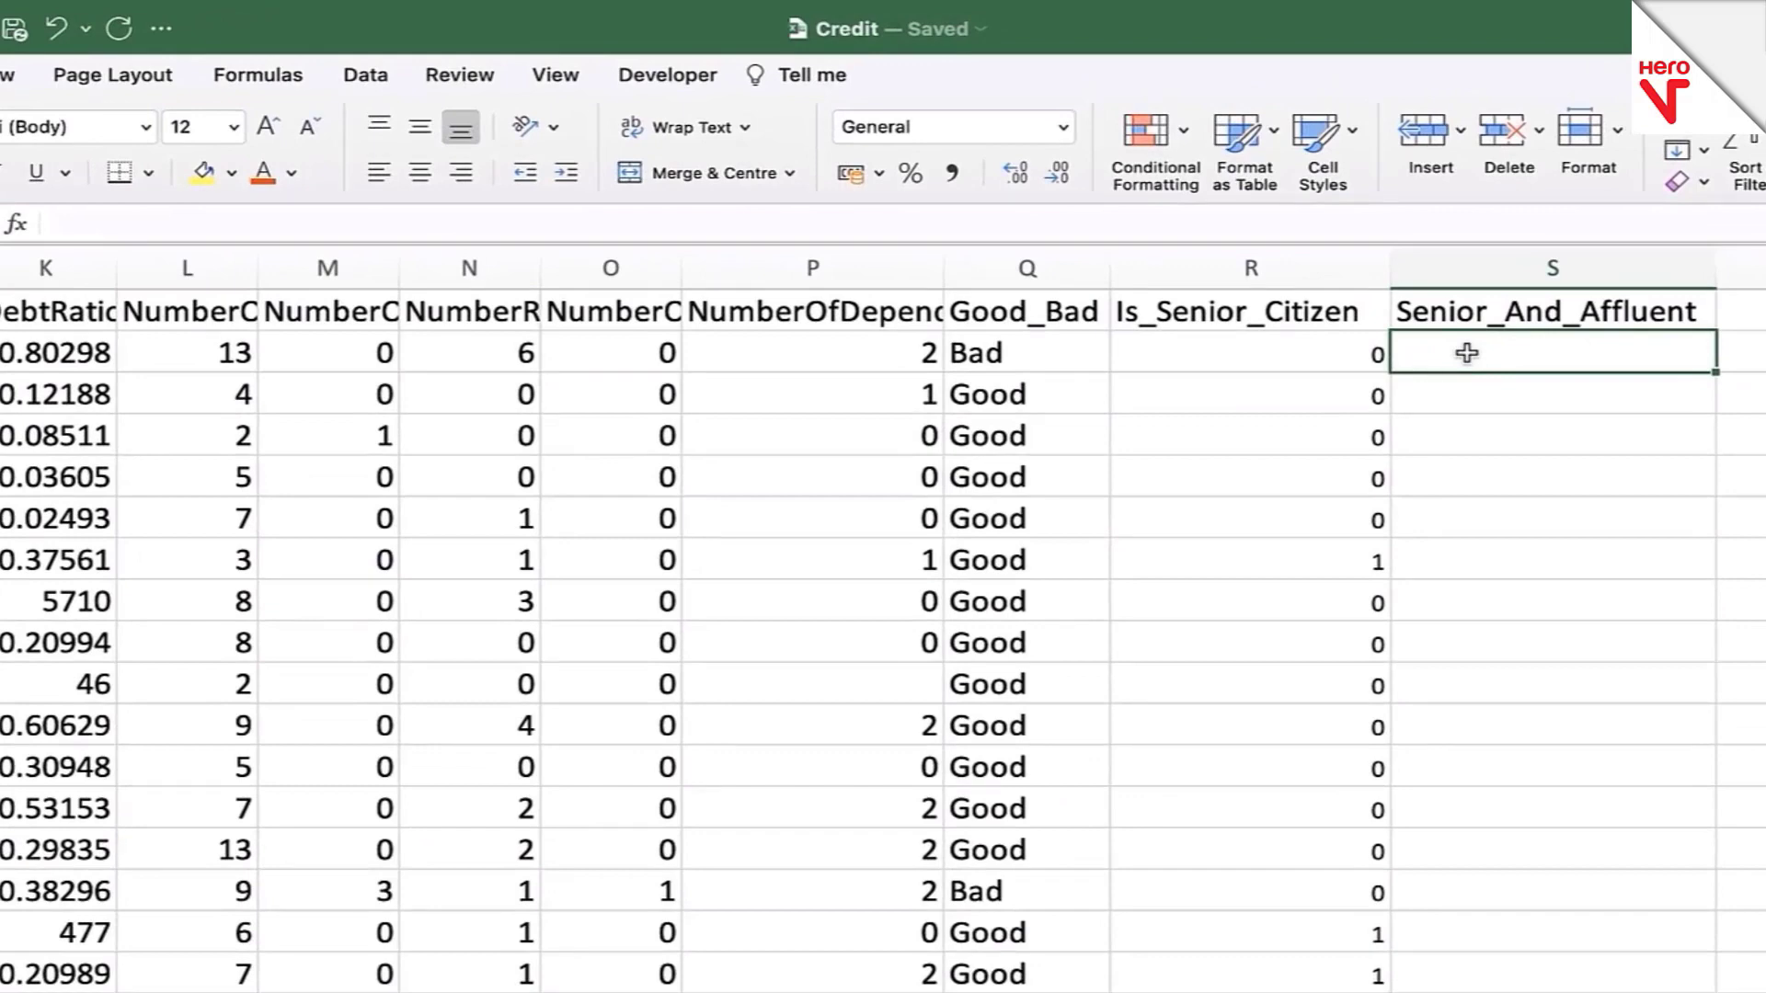
Step: Enter =AND(C2>=60,F2>=20000) in cell S2 to test for age of at least 60 and monthly income of at least 20000
text(=and)
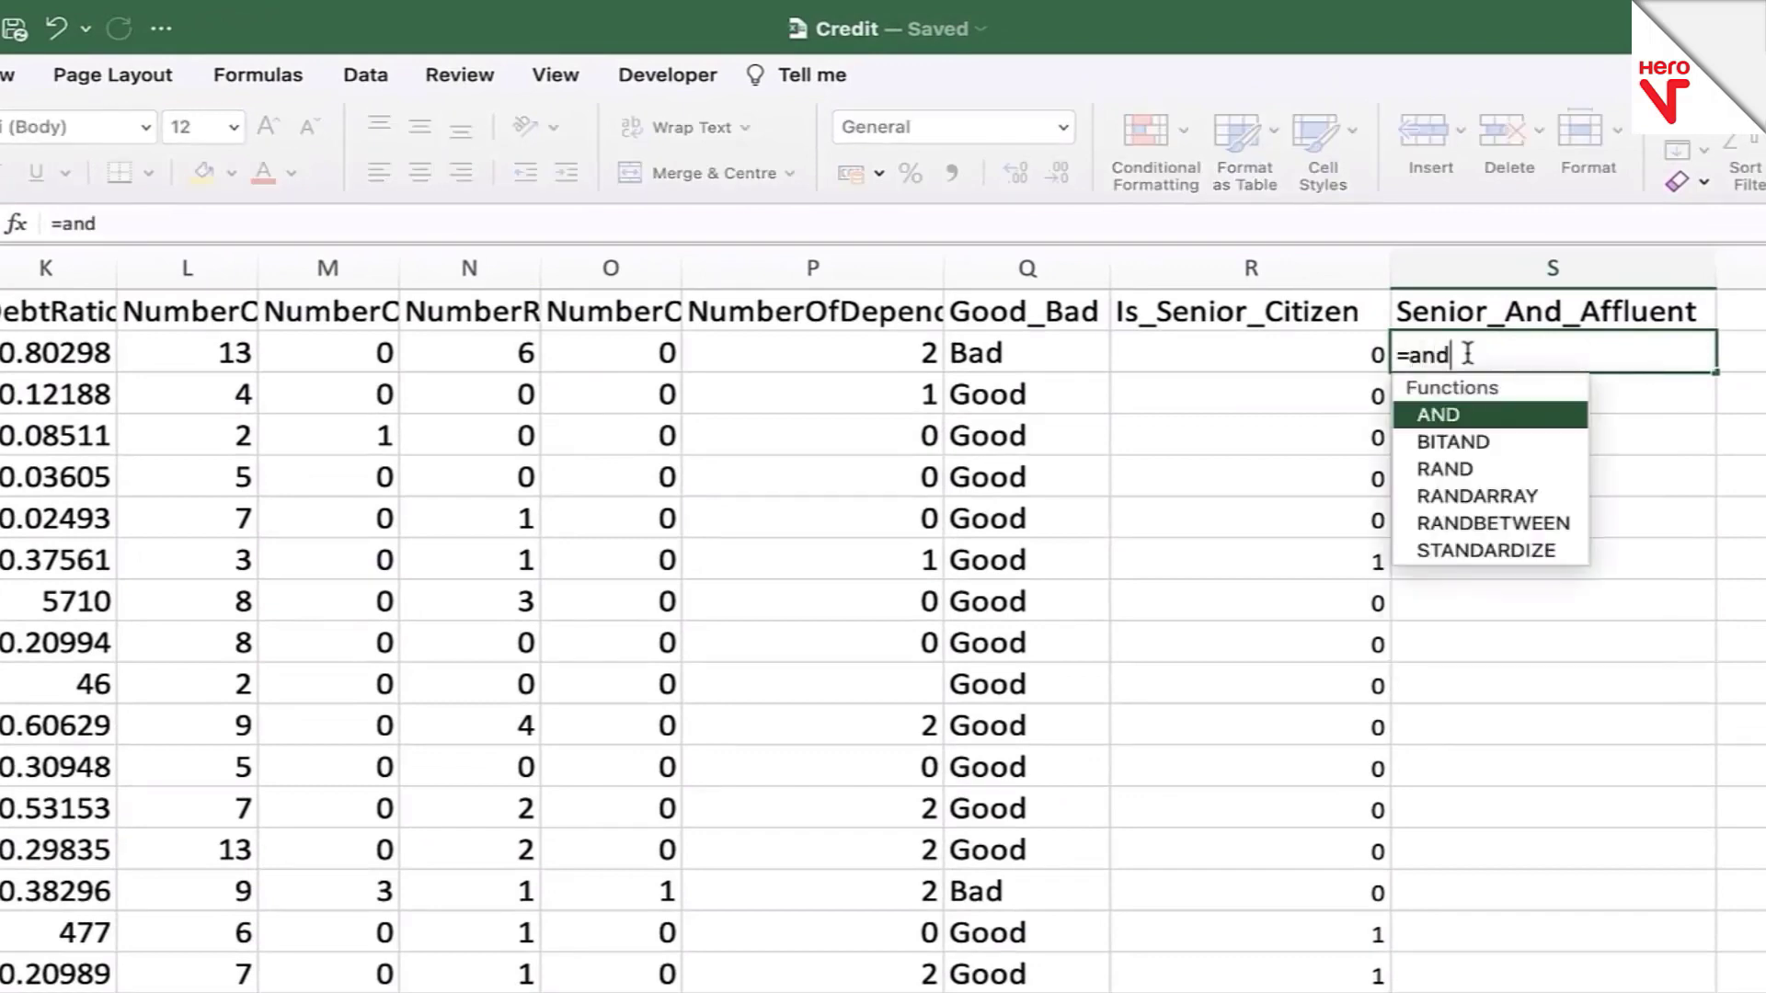
text(()
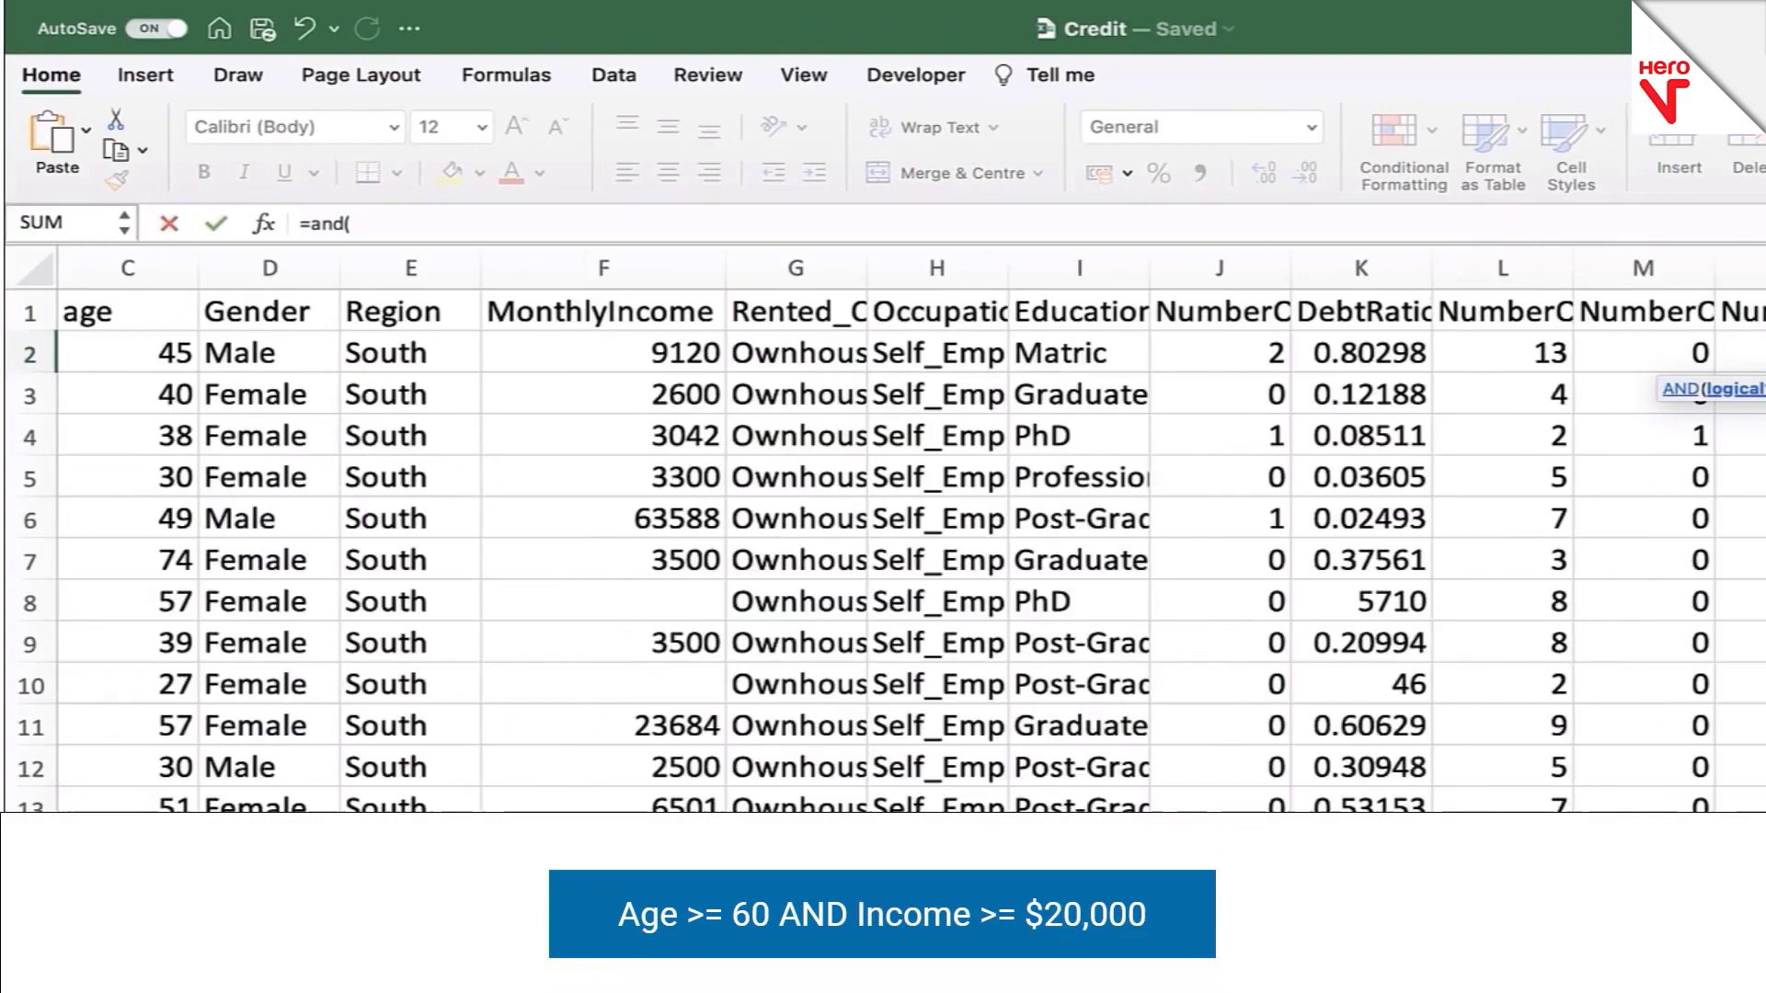
scroll(883, 551, left, 3)
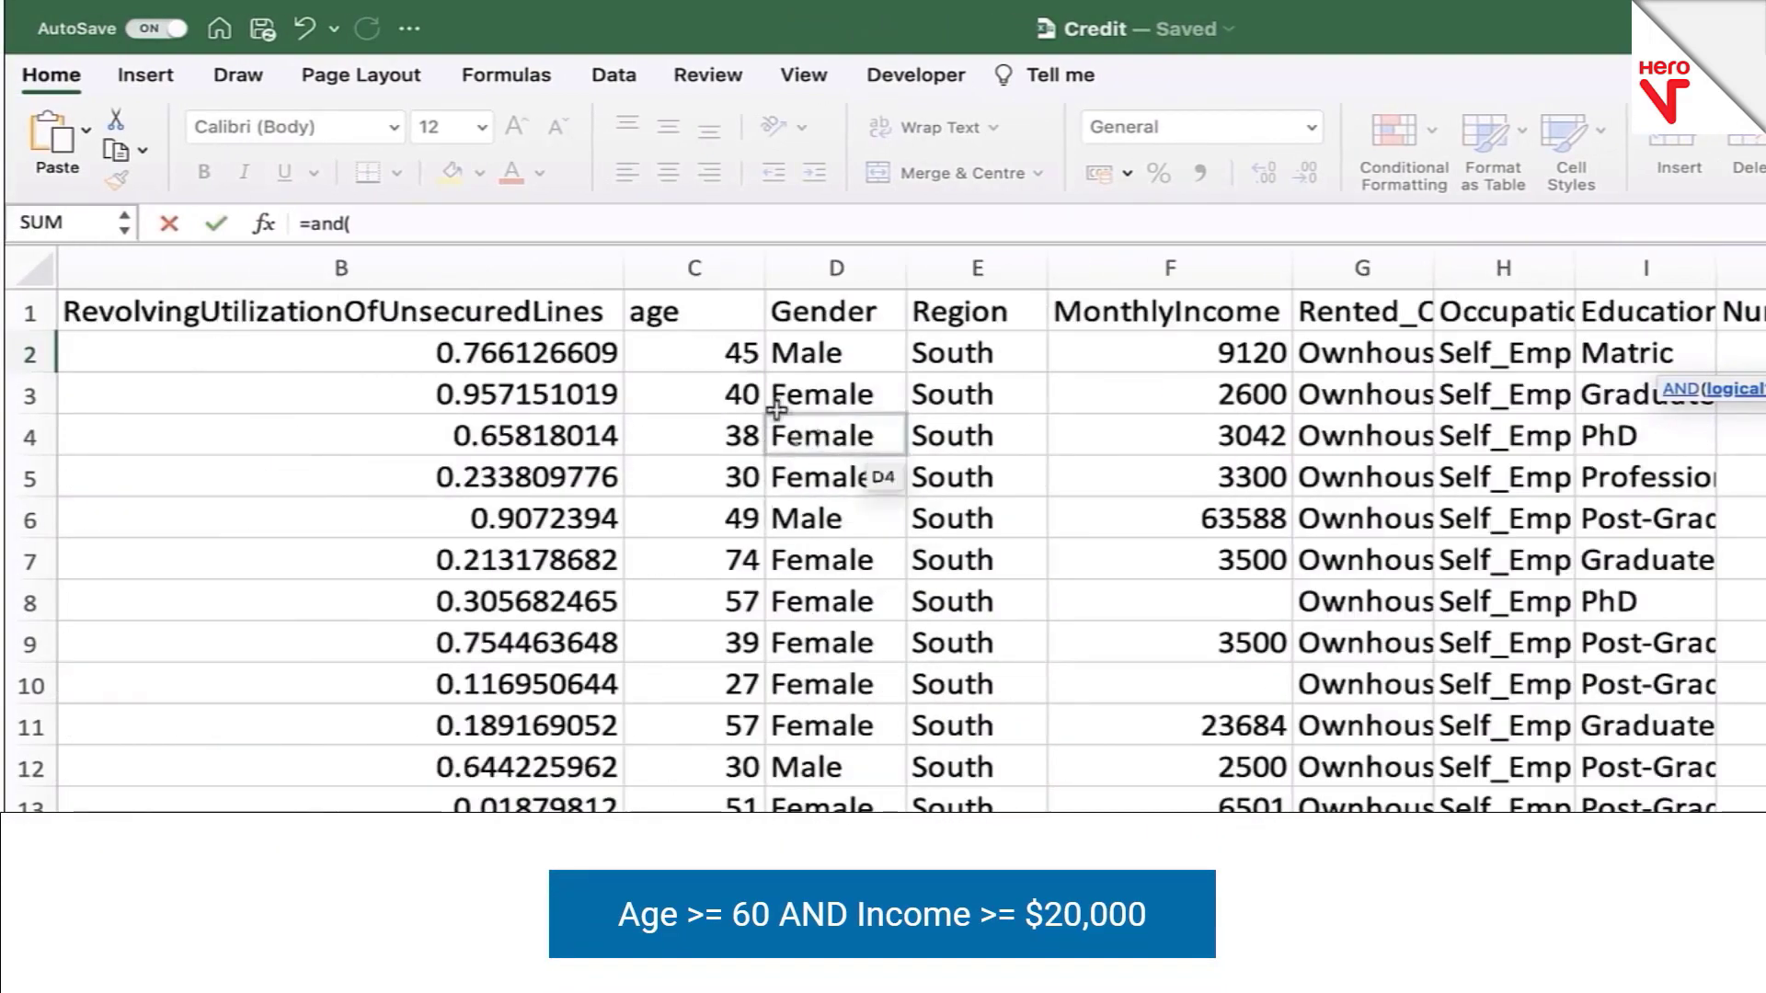
click(731, 366)
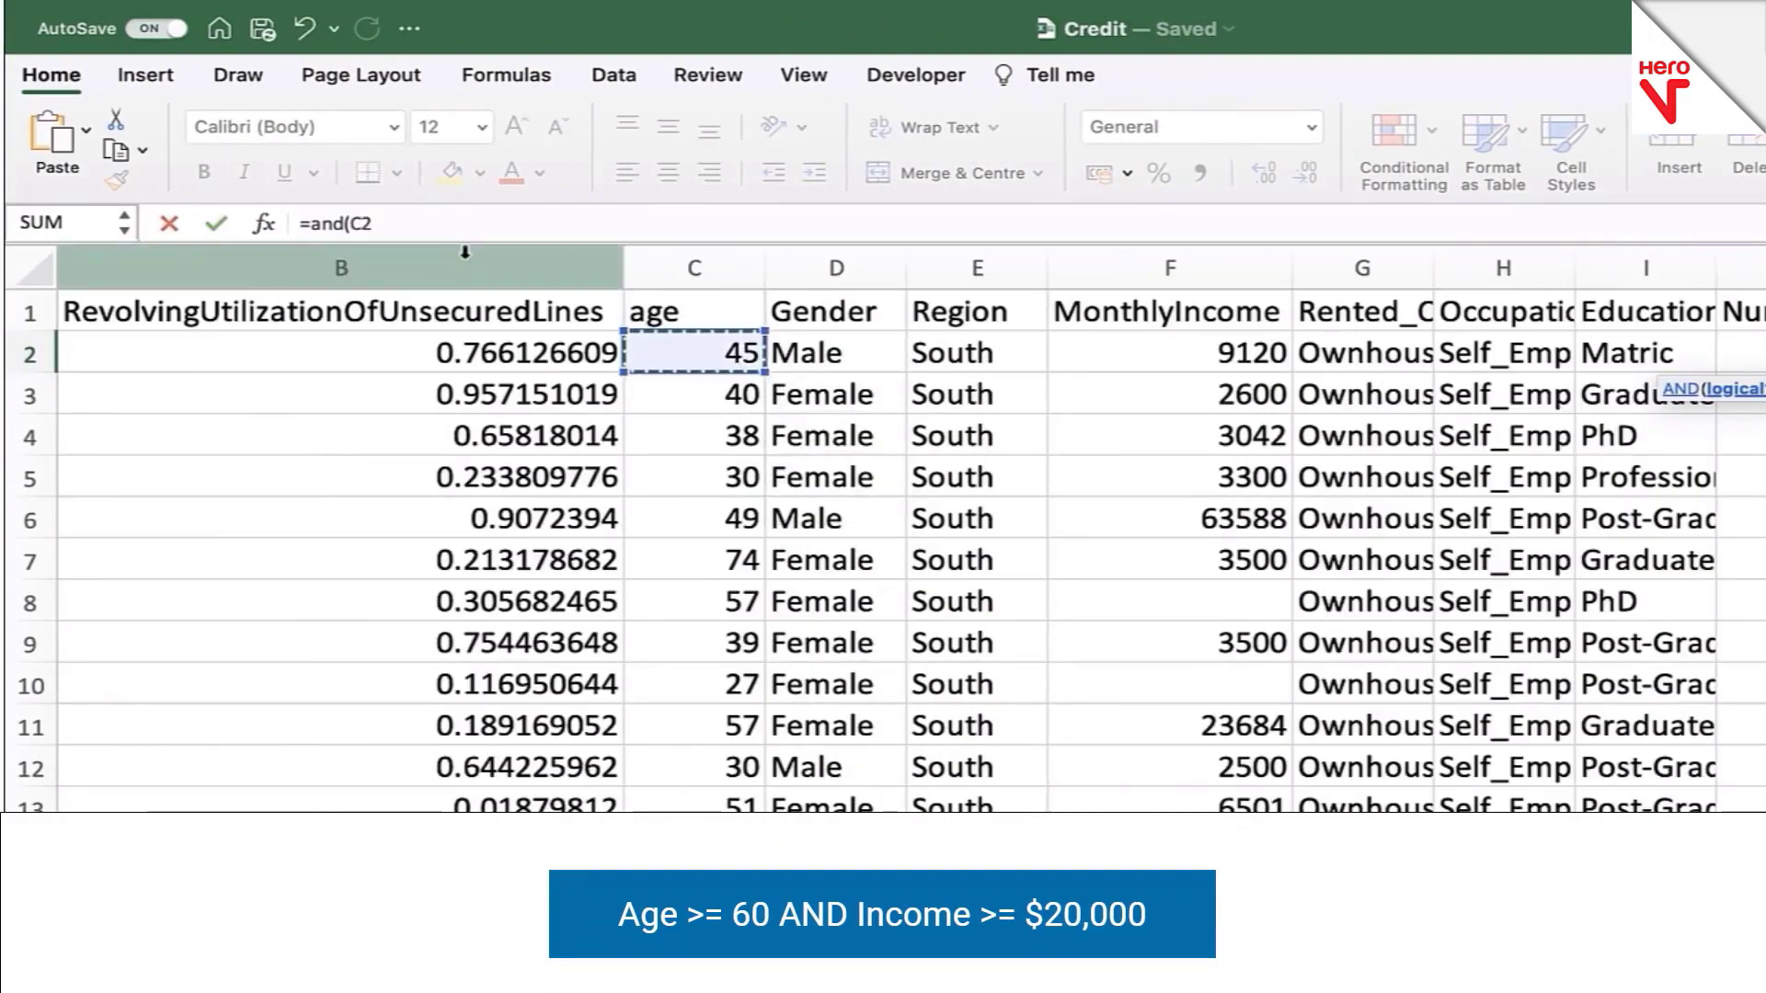
text(>)
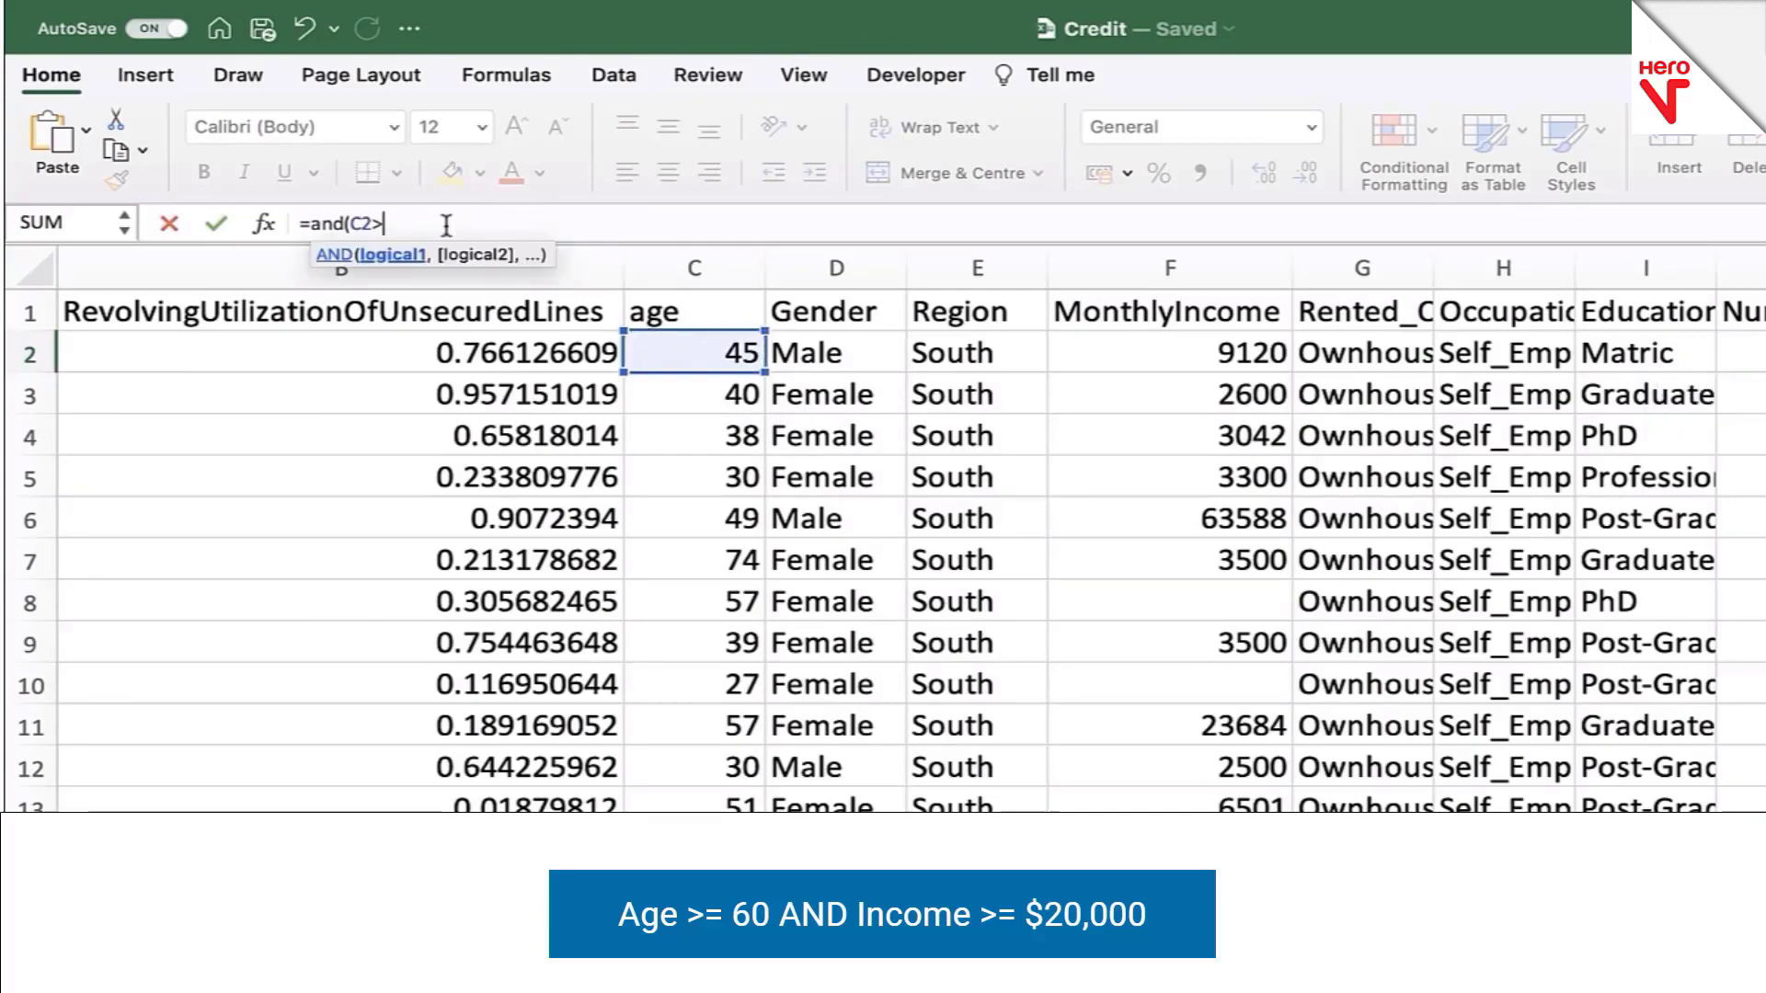
text(=6)
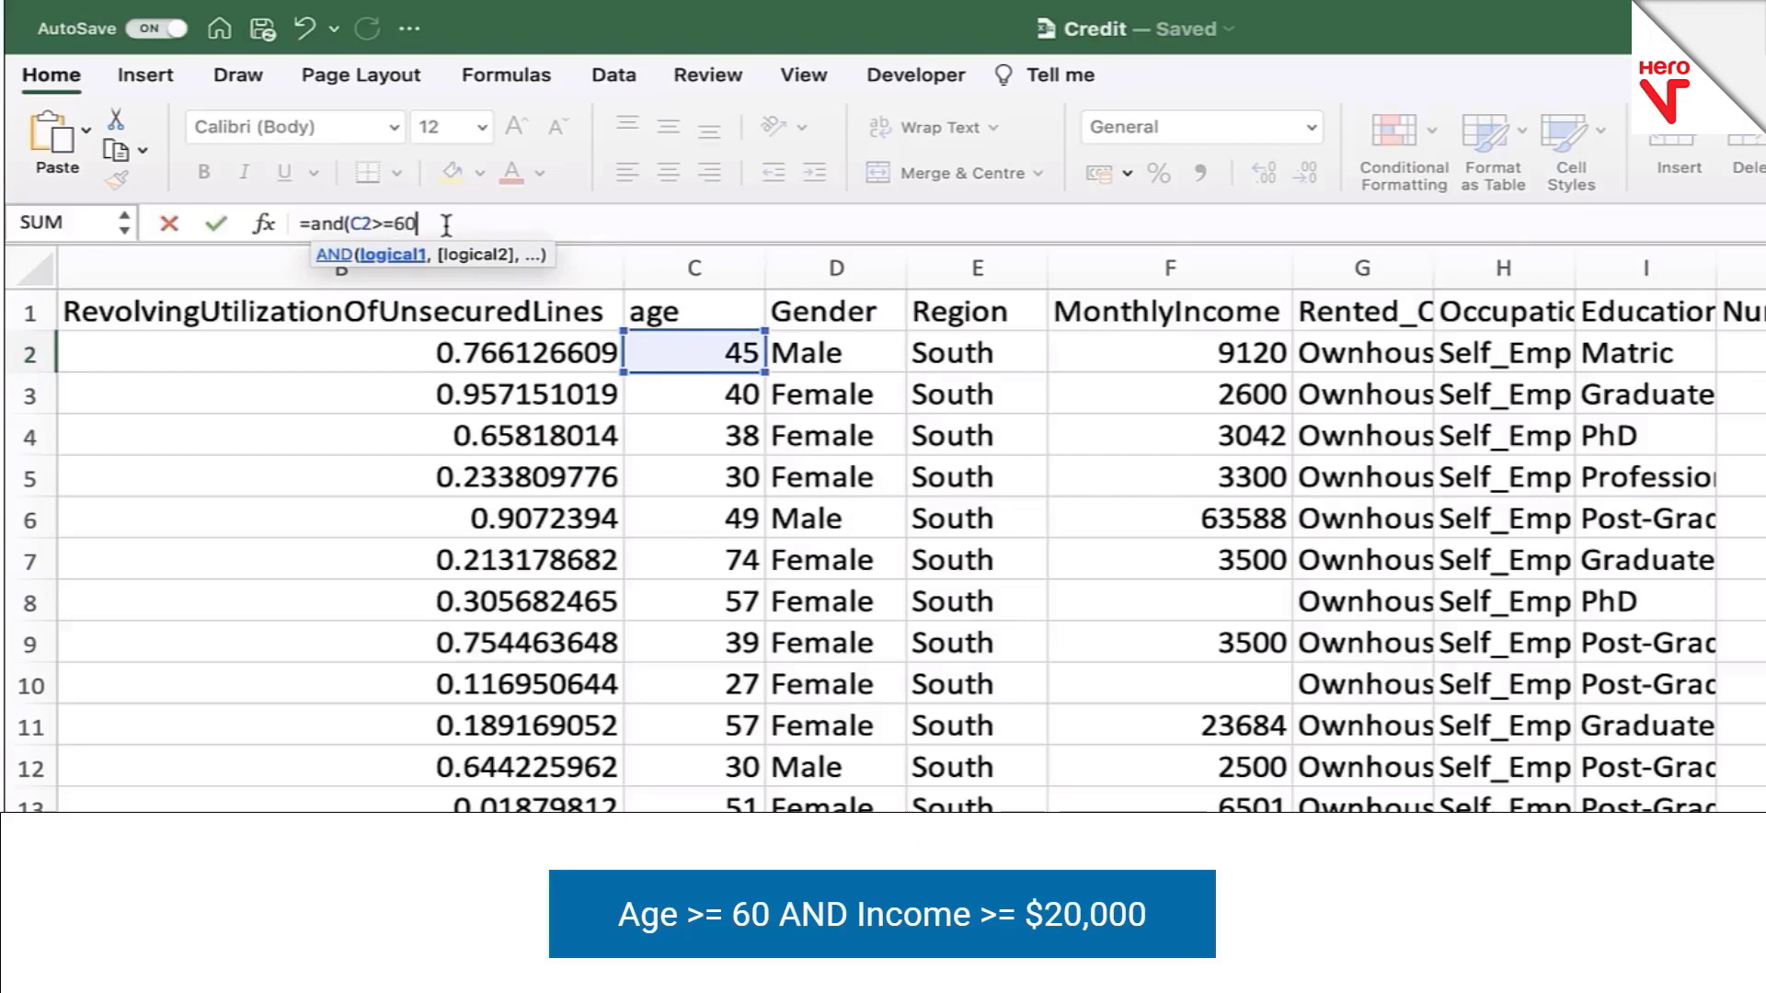
text(0,)
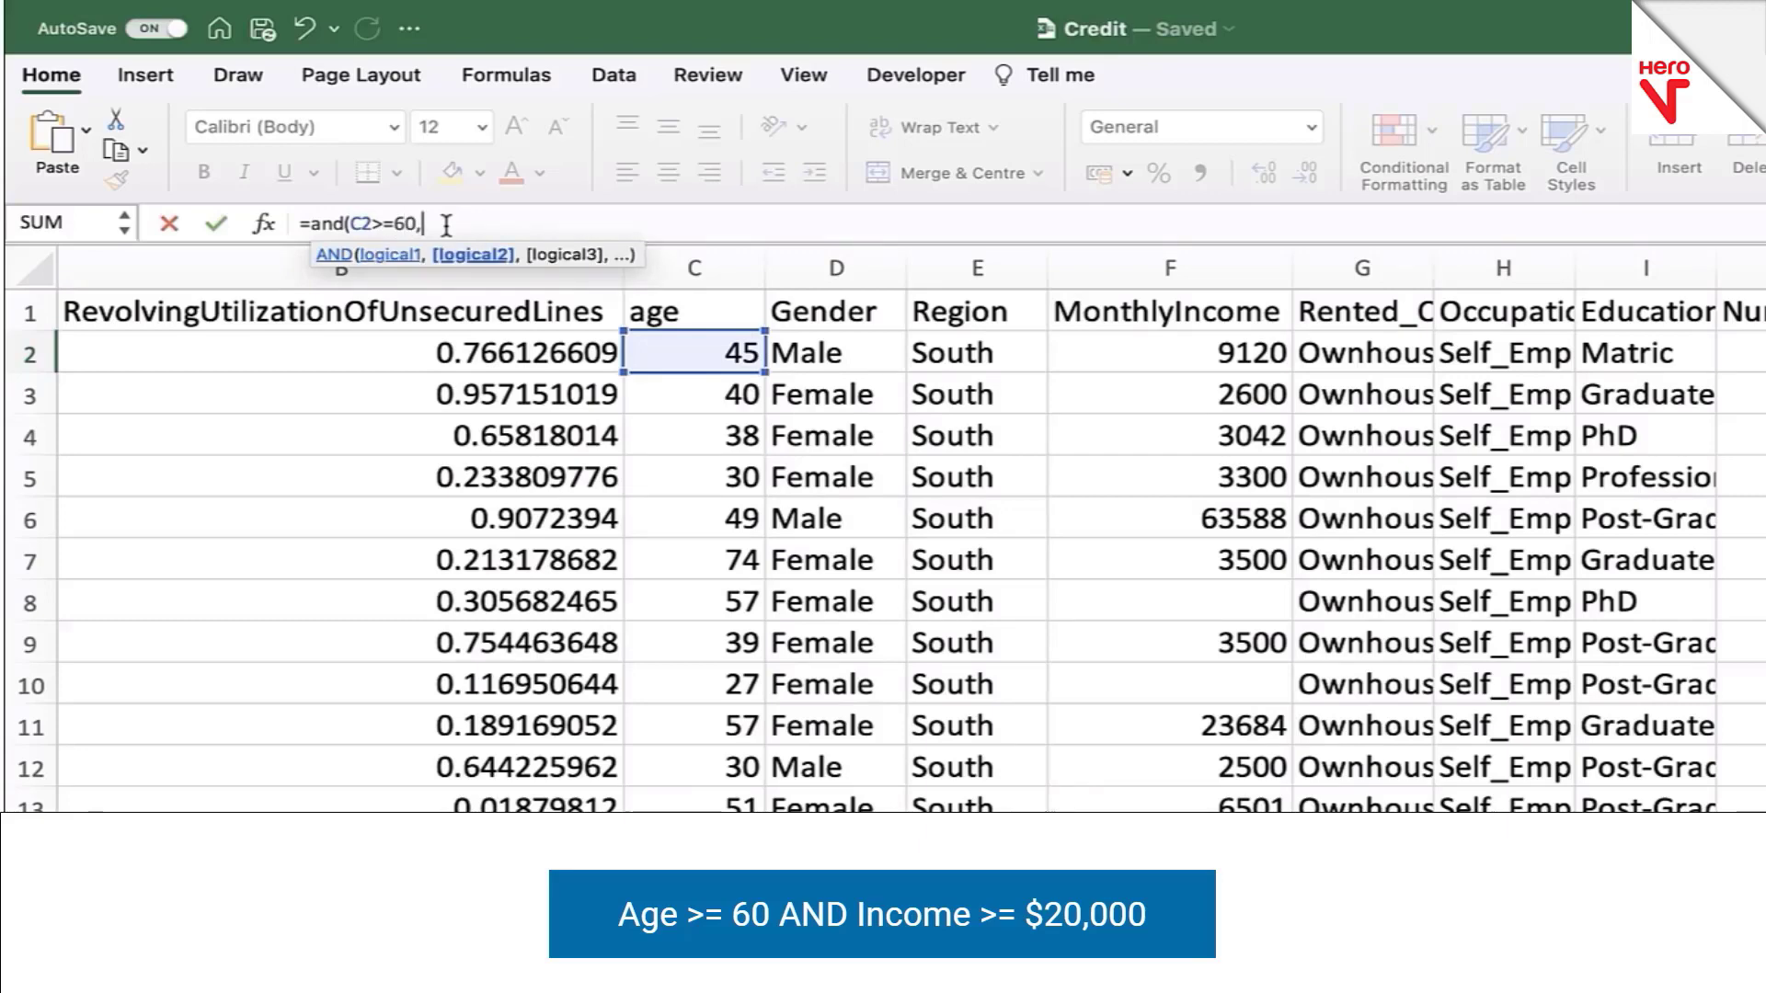
click(1195, 358)
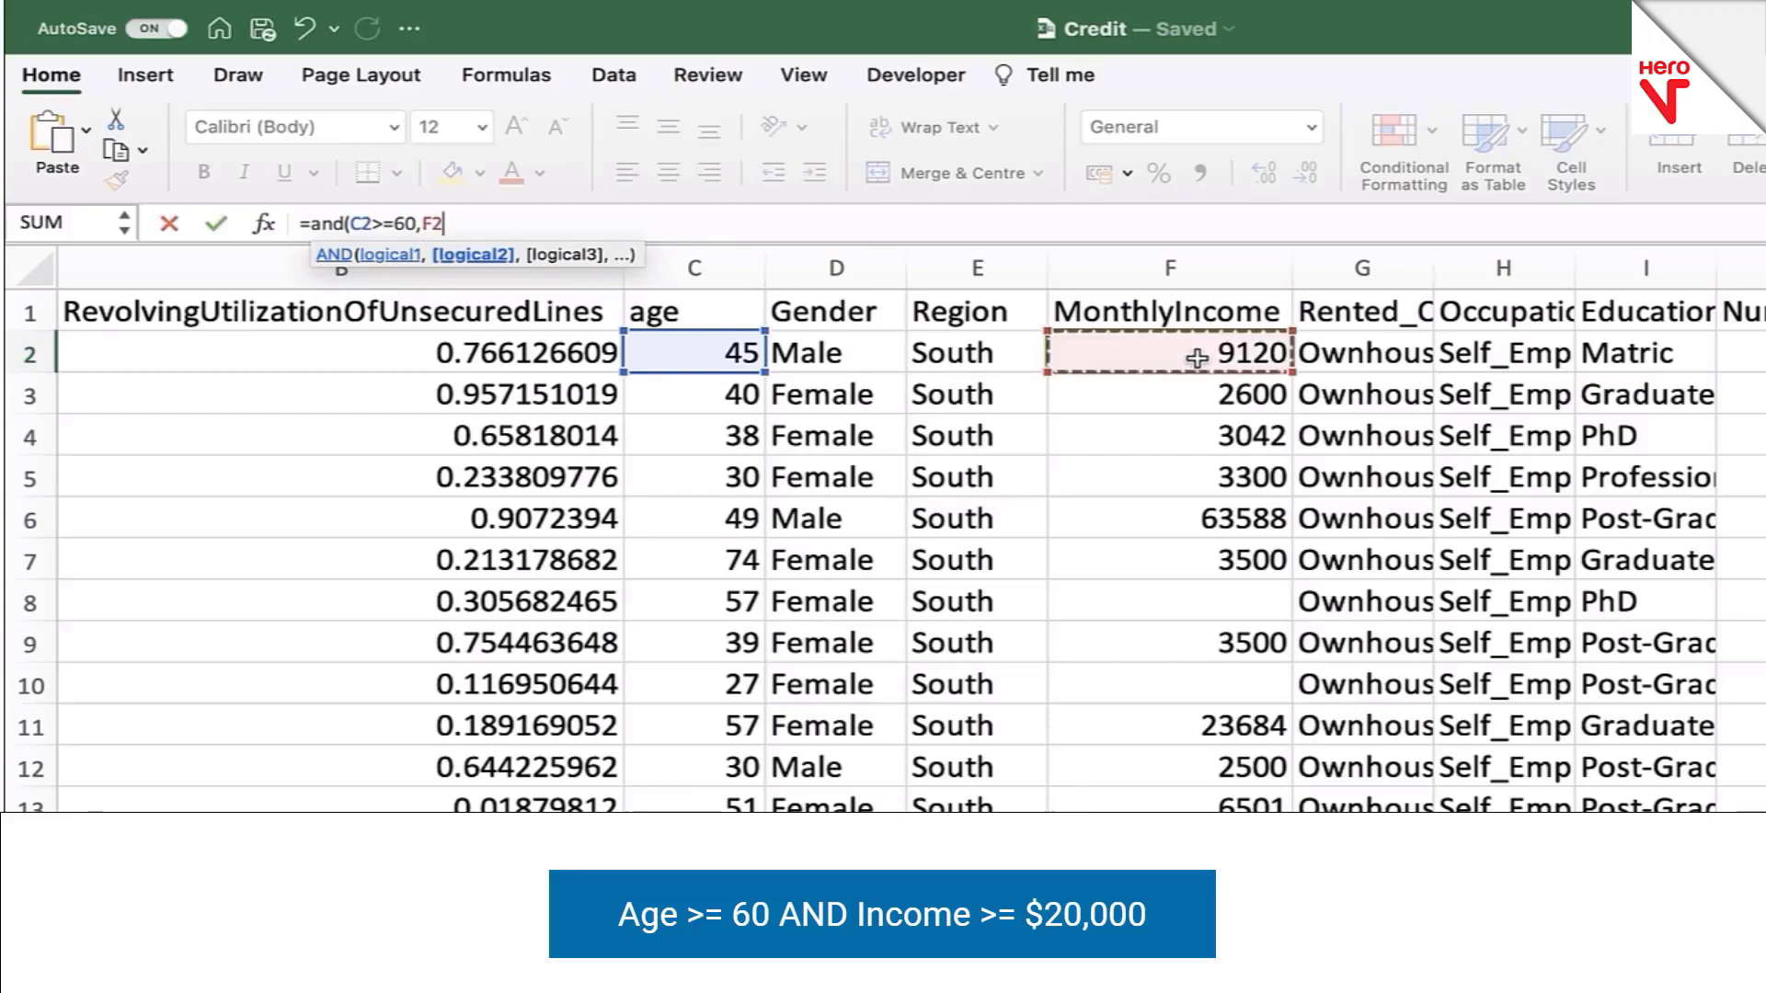
click(502, 230)
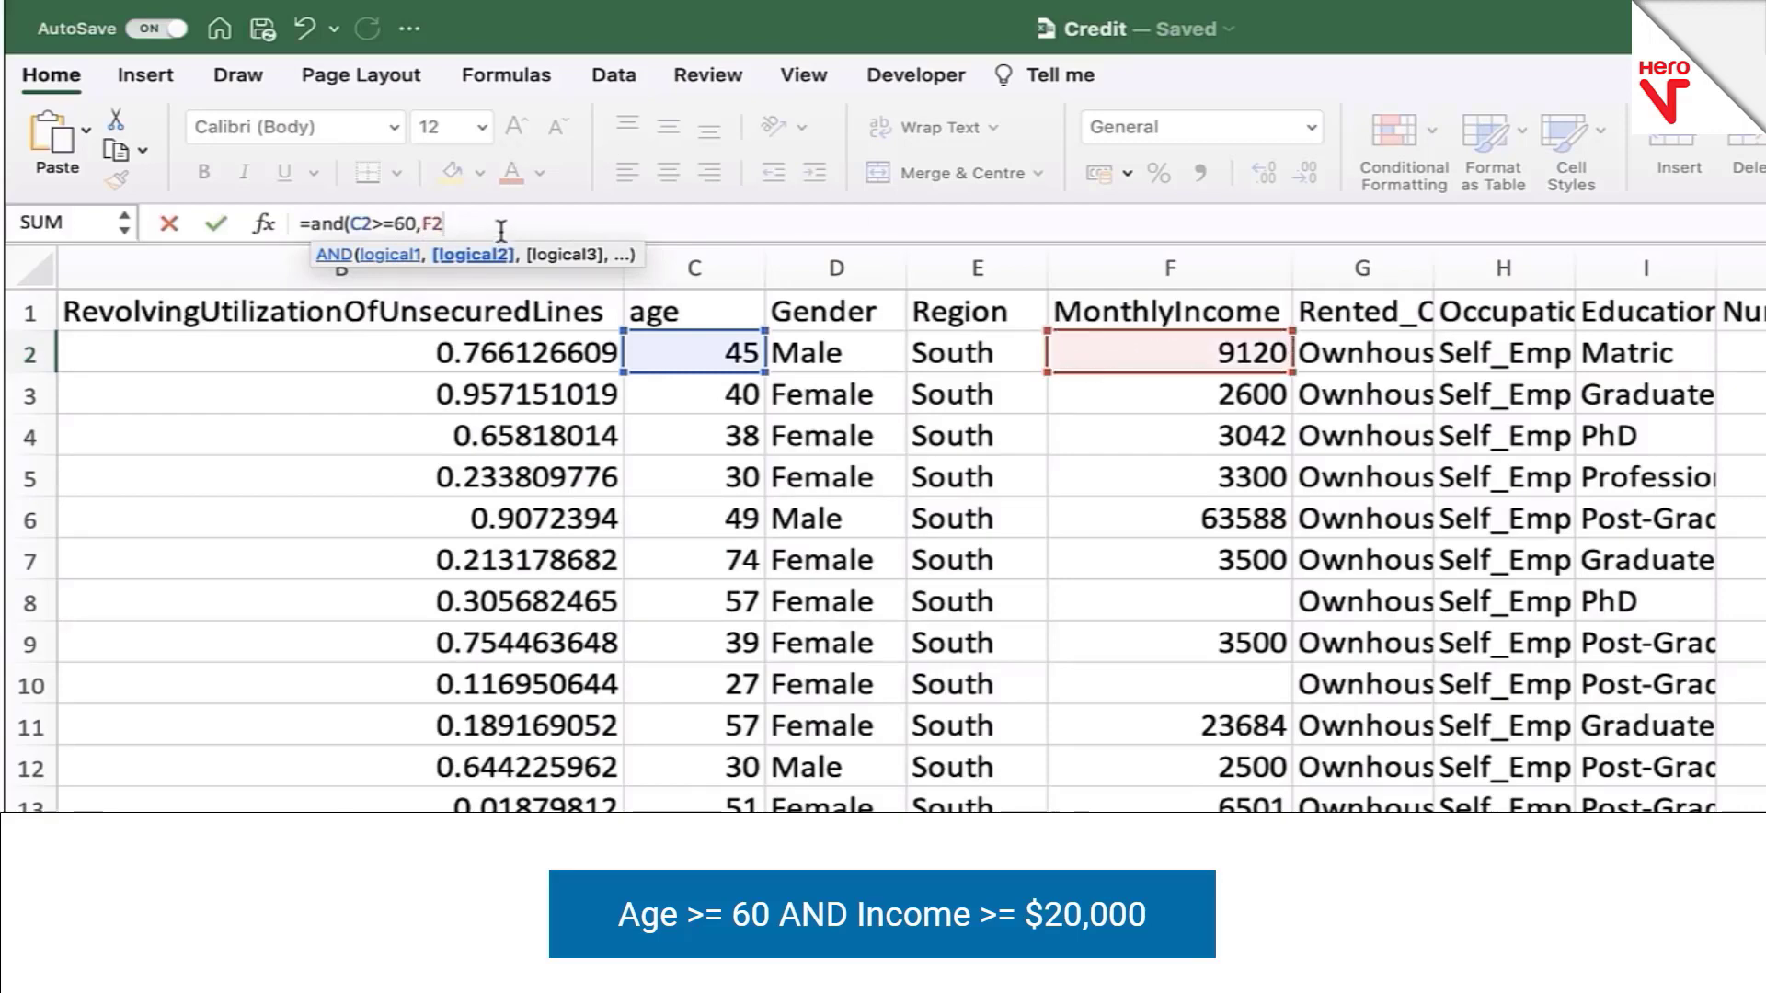
text(>=2)
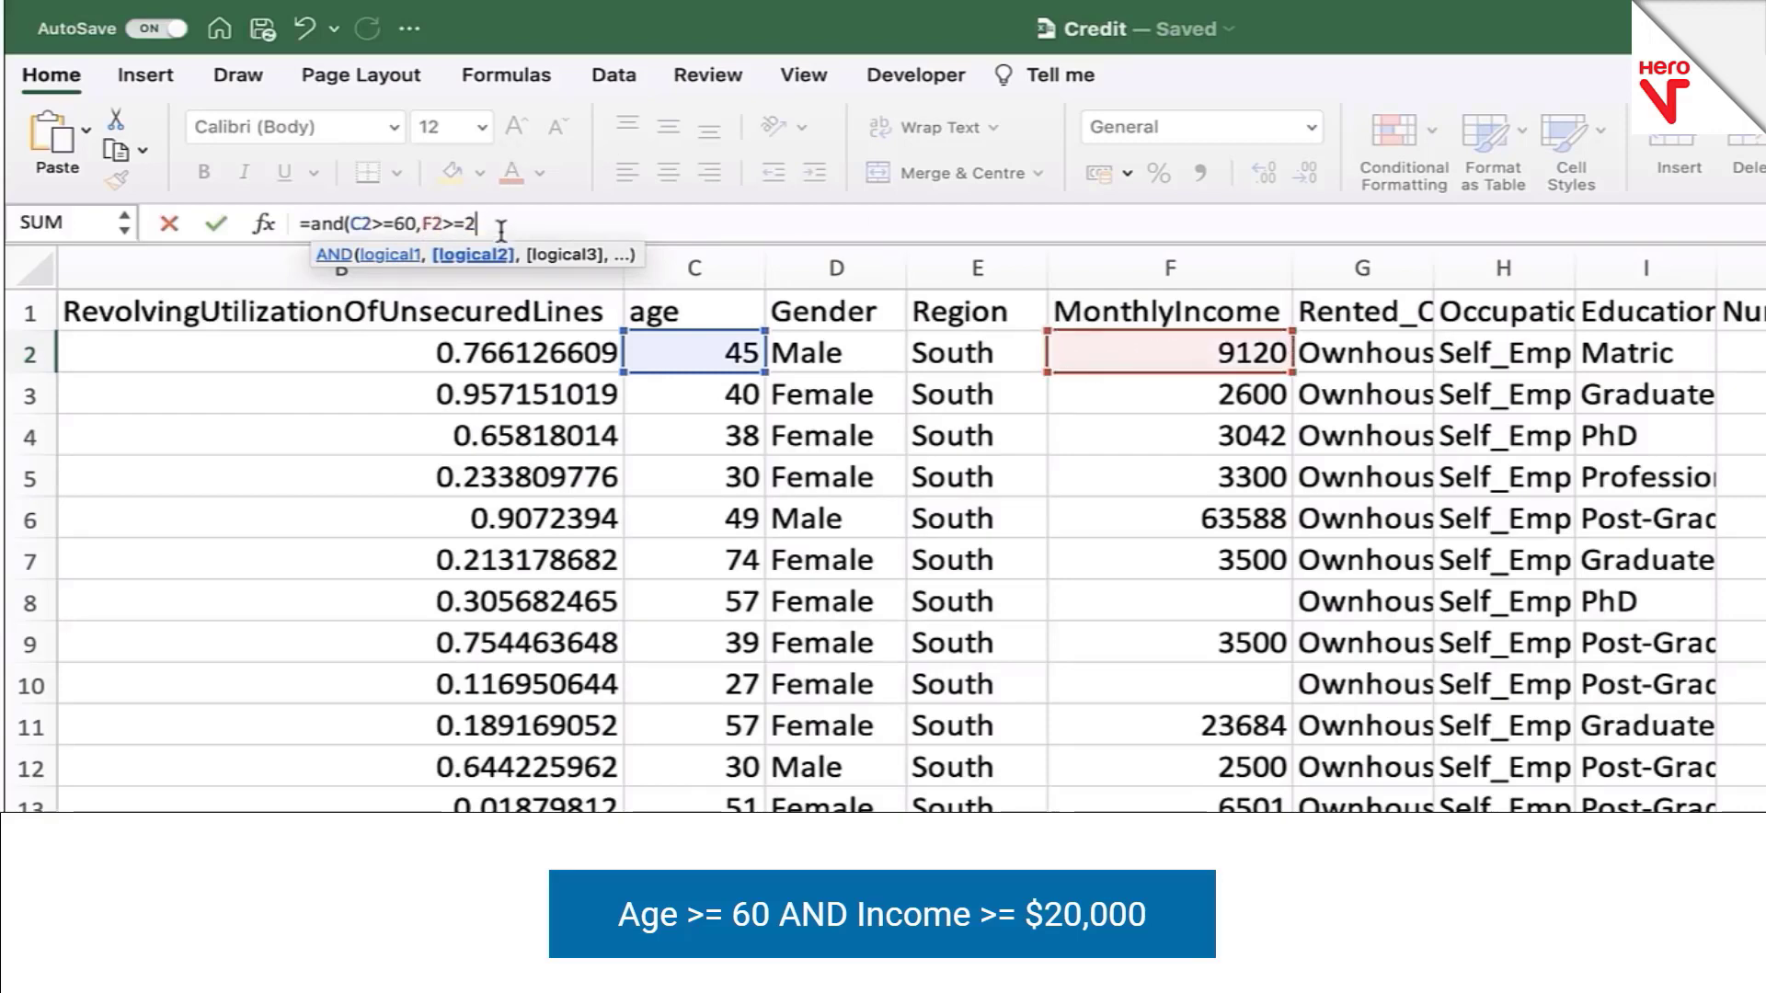
text(0000)
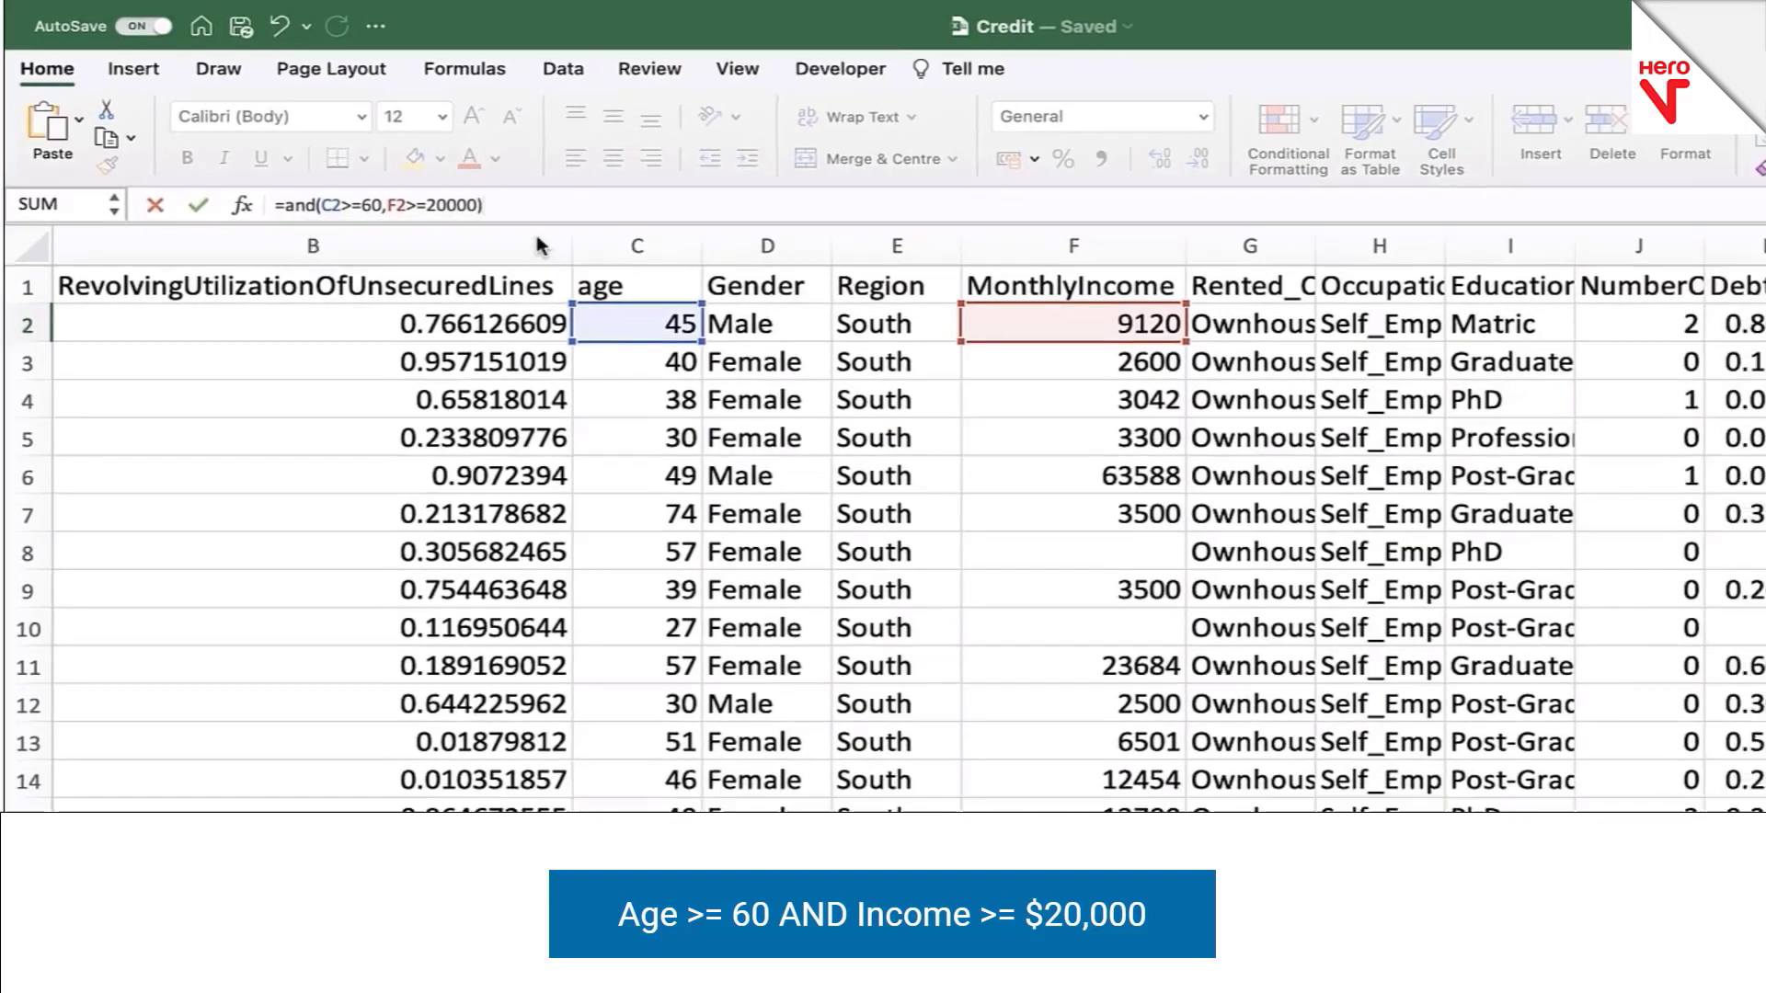
key(Return)
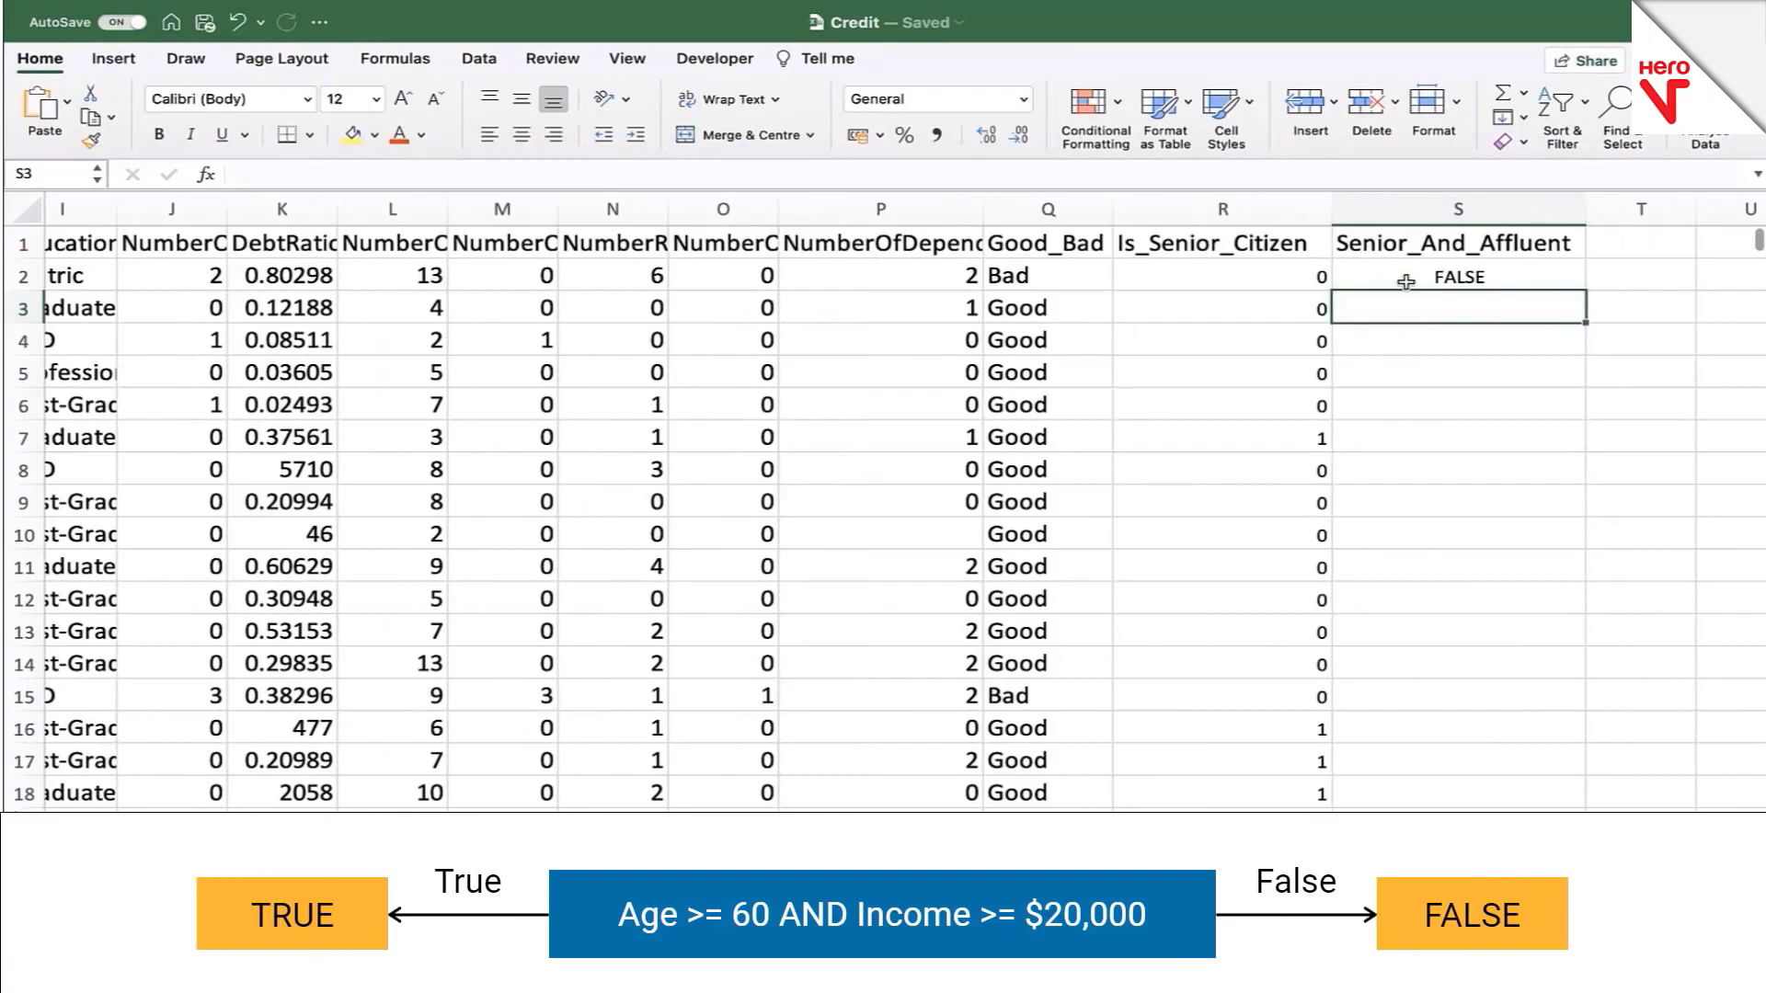
Step: Check the age and MonthlyIncome values in rows 2 and 7 against the formula's two conditions
scroll(1402, 281, left, 10)
scroll(1406, 281, left, 3)
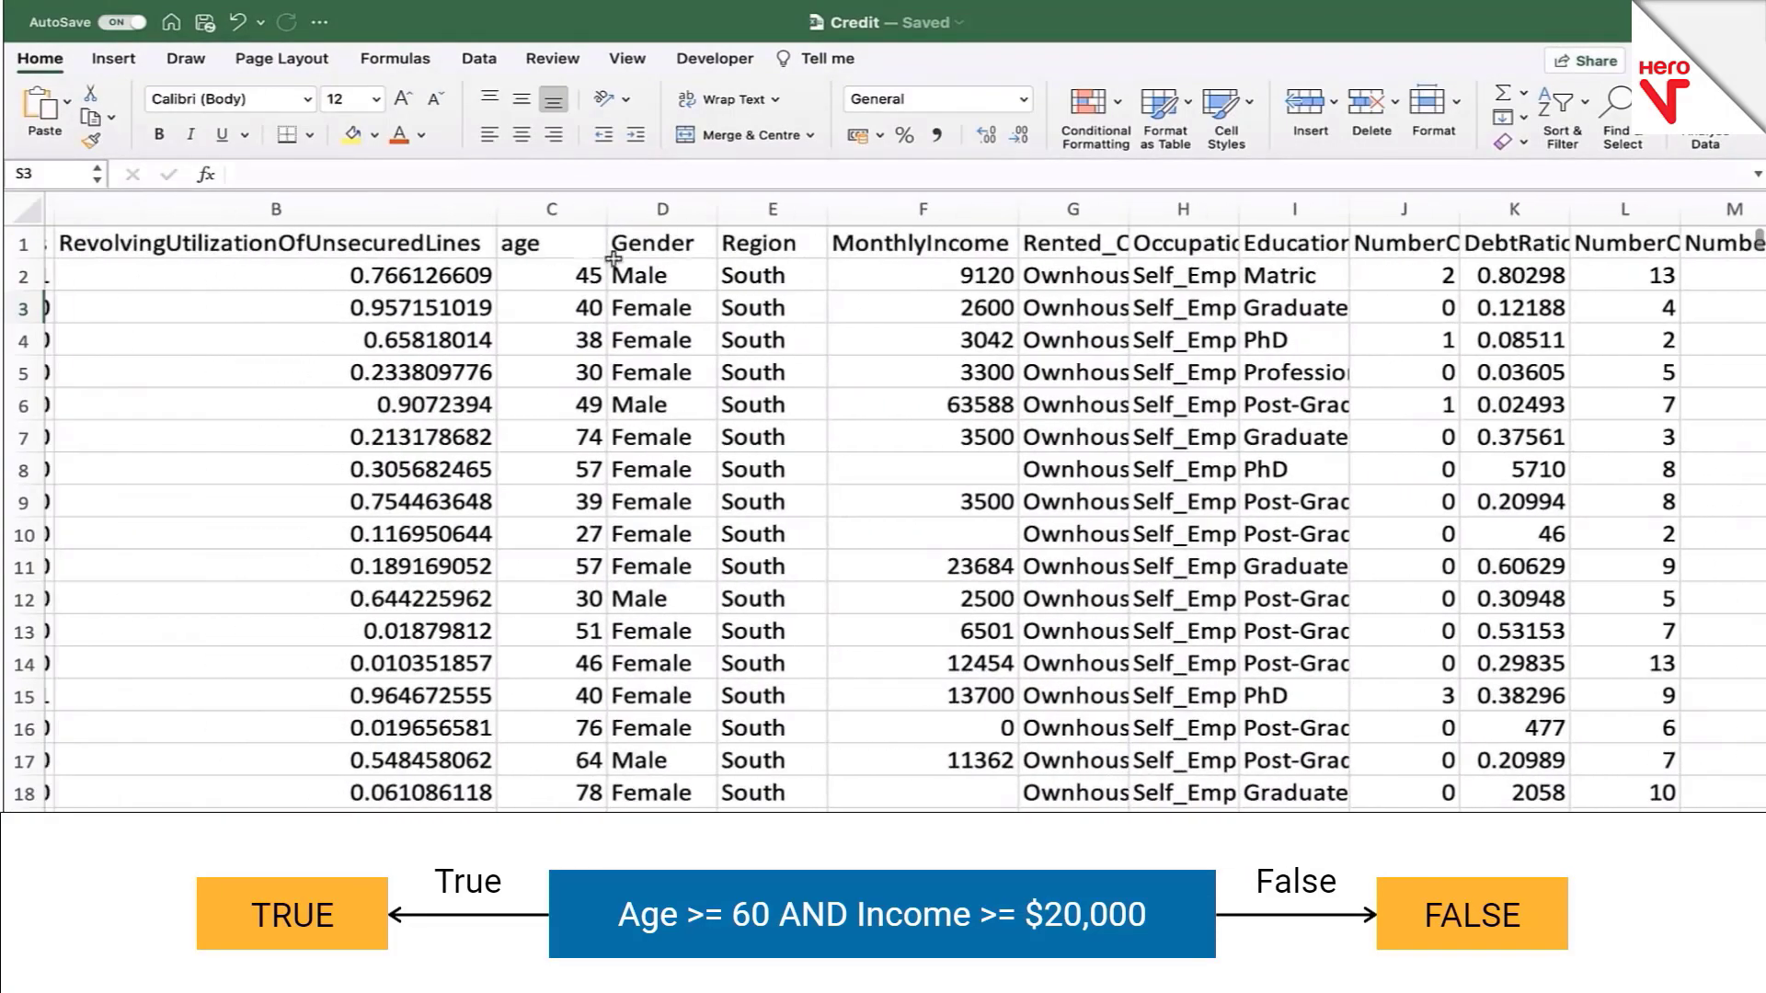
click(561, 277)
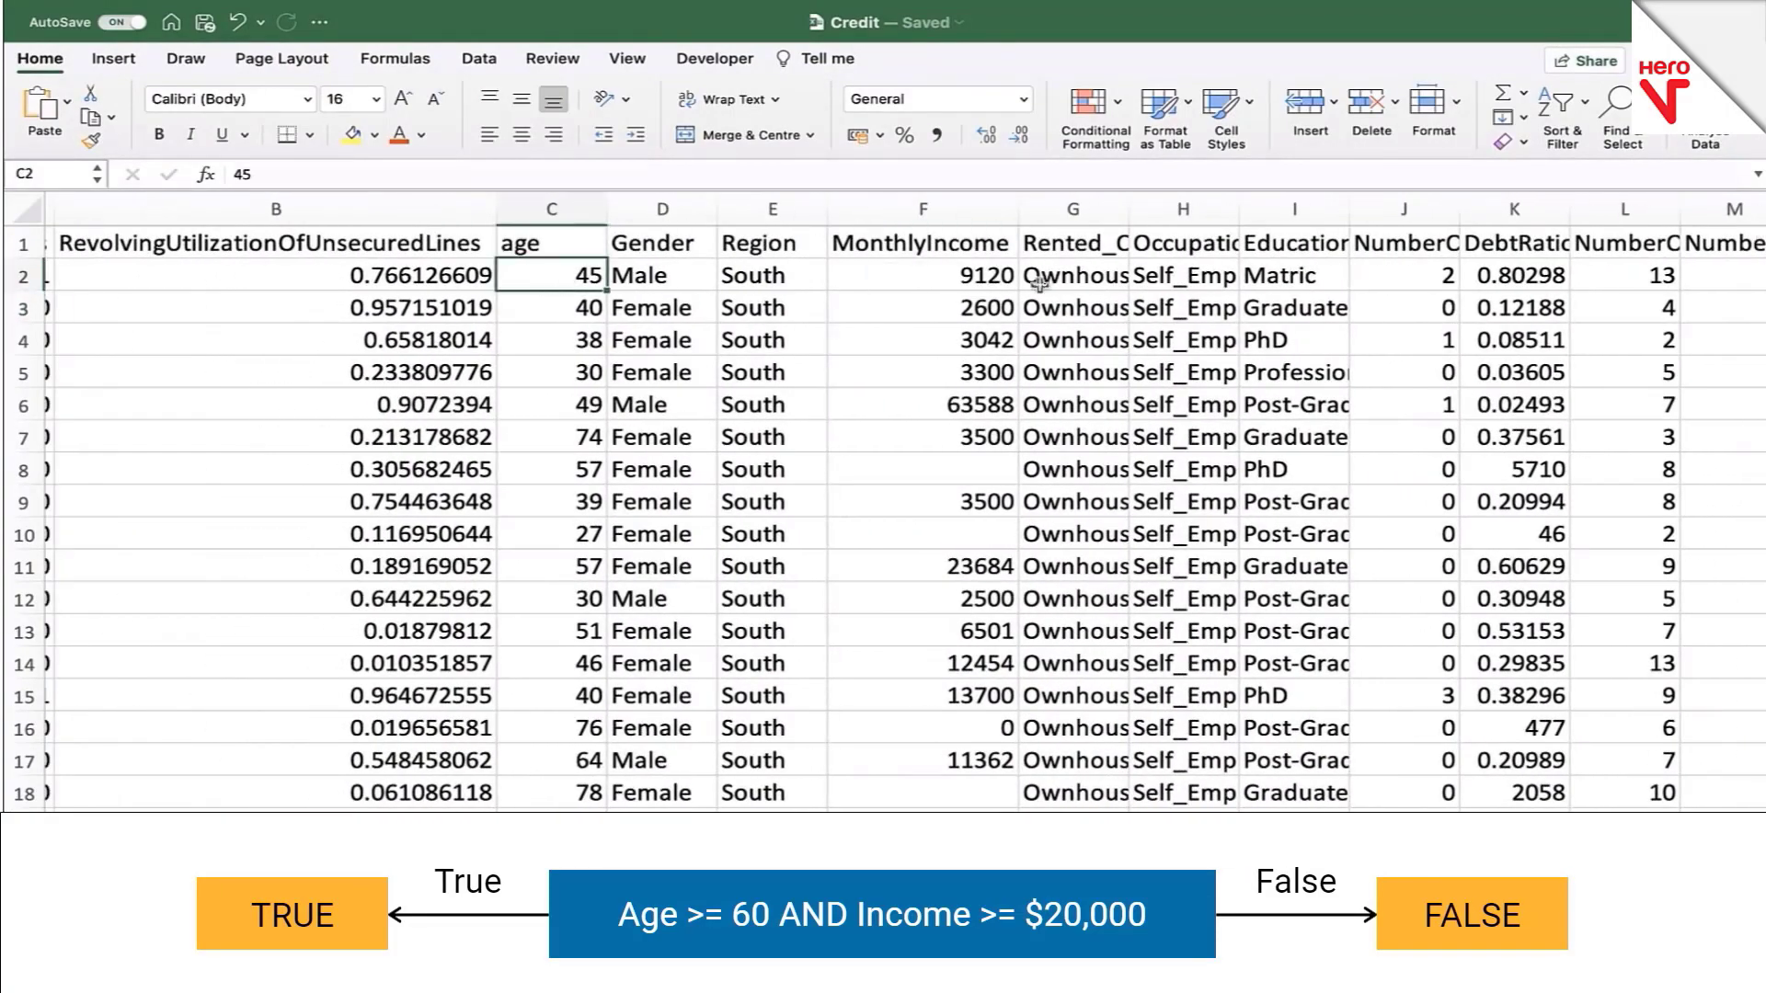
click(964, 283)
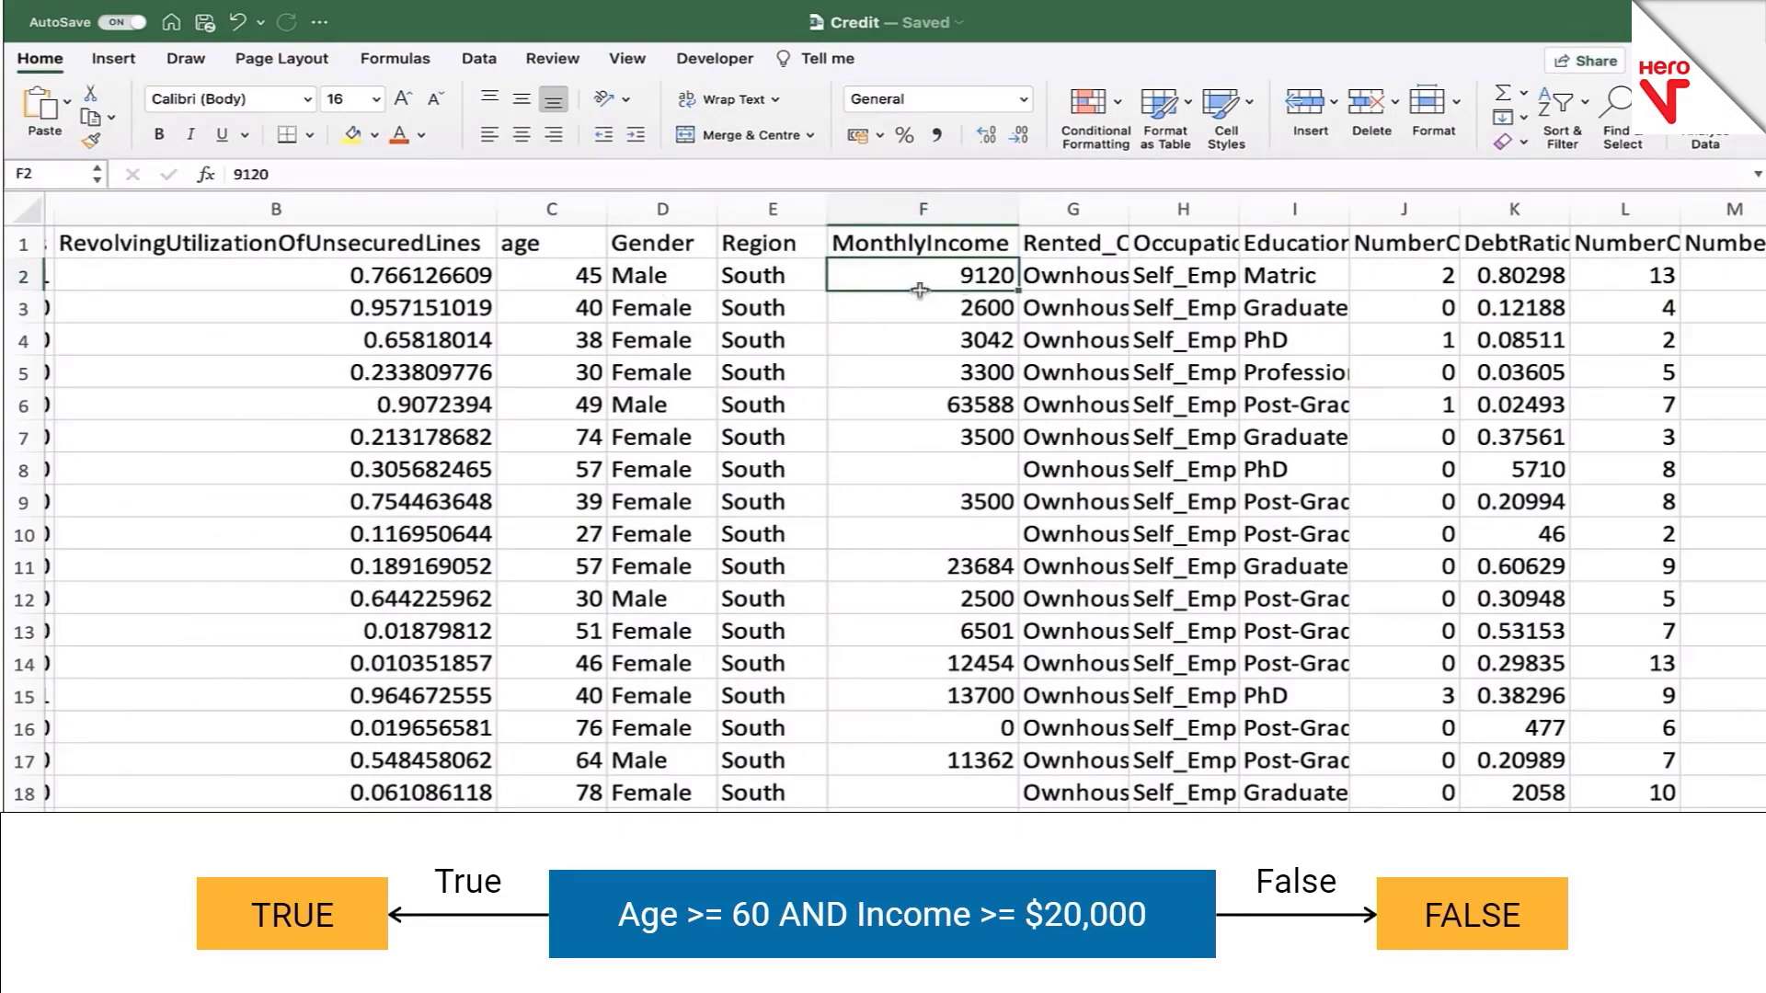
click(574, 439)
click(839, 428)
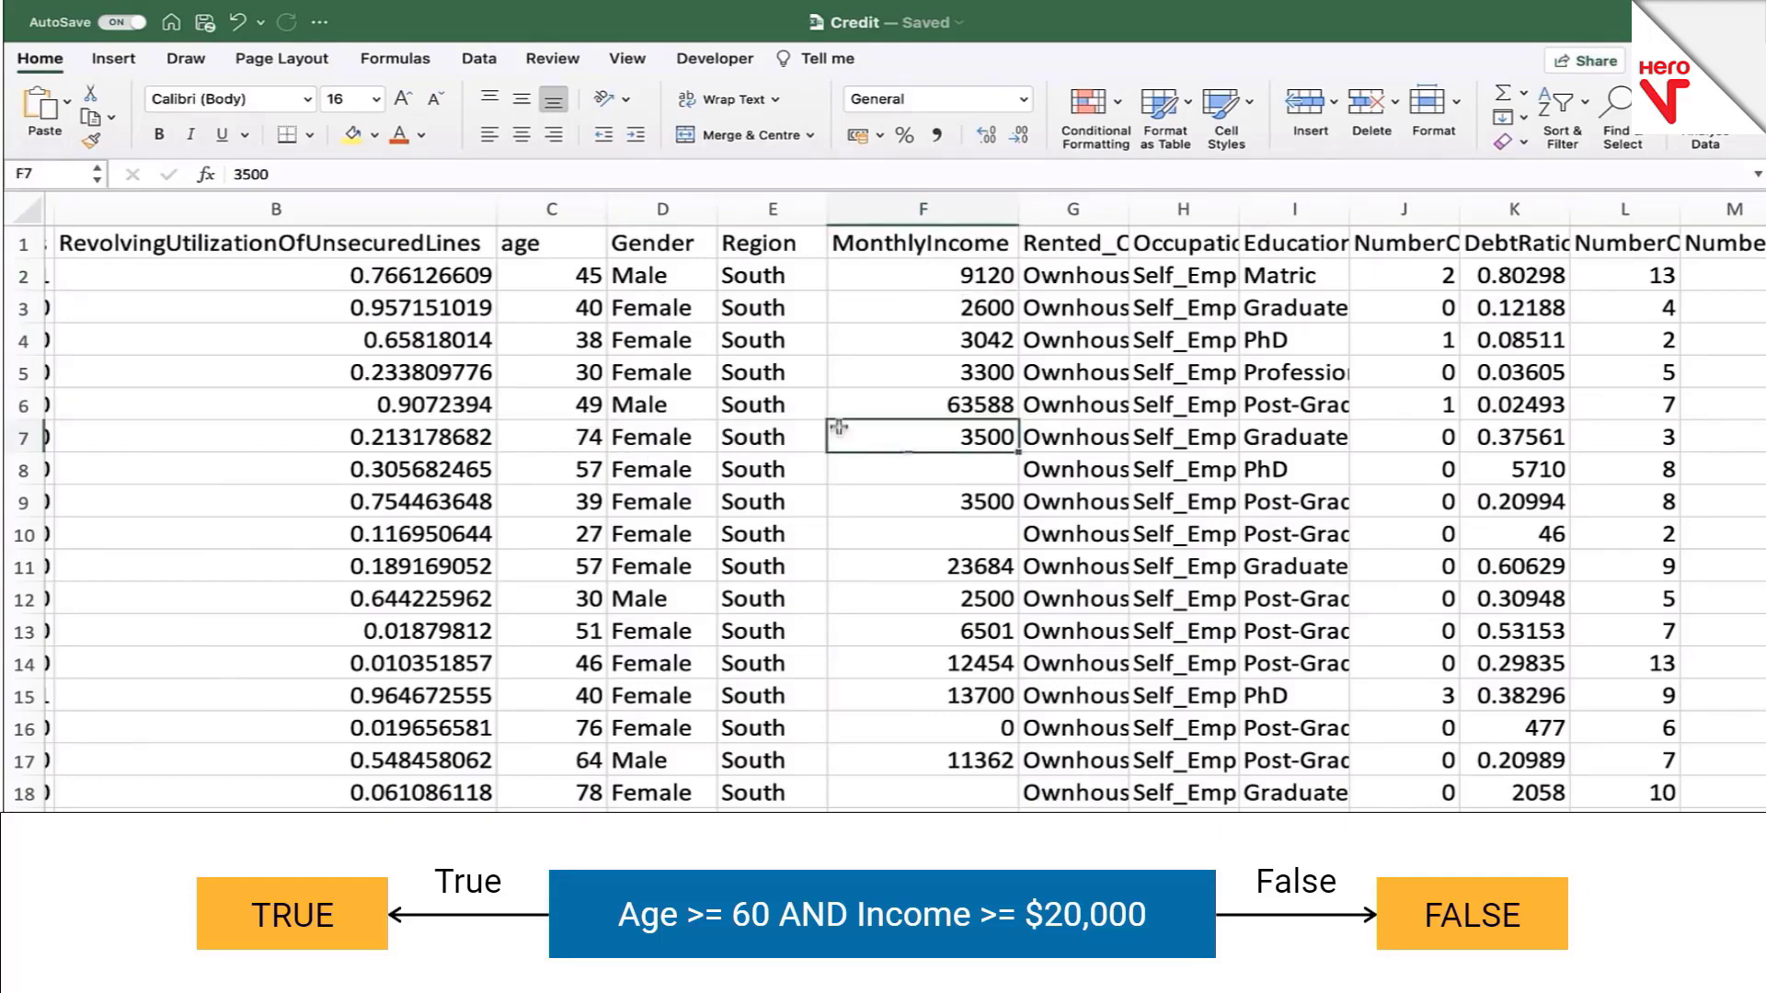
Step: Fill the AND formula from S2 down the whole Senior_And_Affluent column
scroll(839, 429, right, 10)
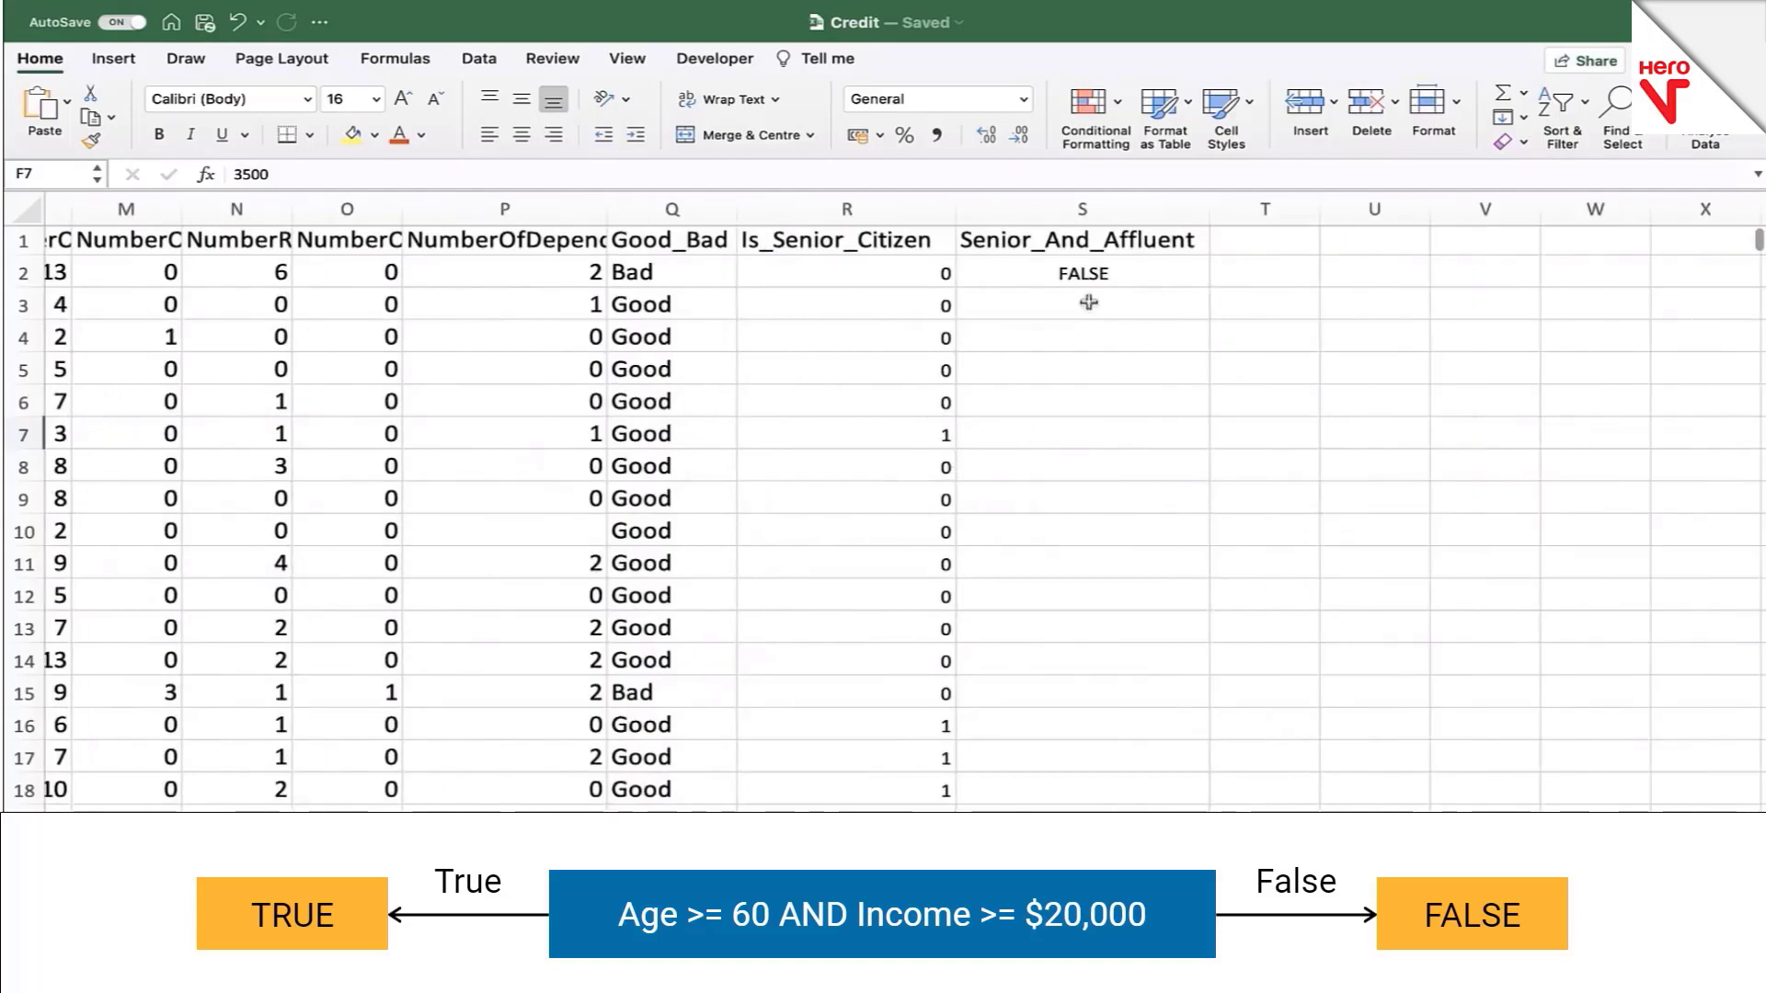
click(1071, 275)
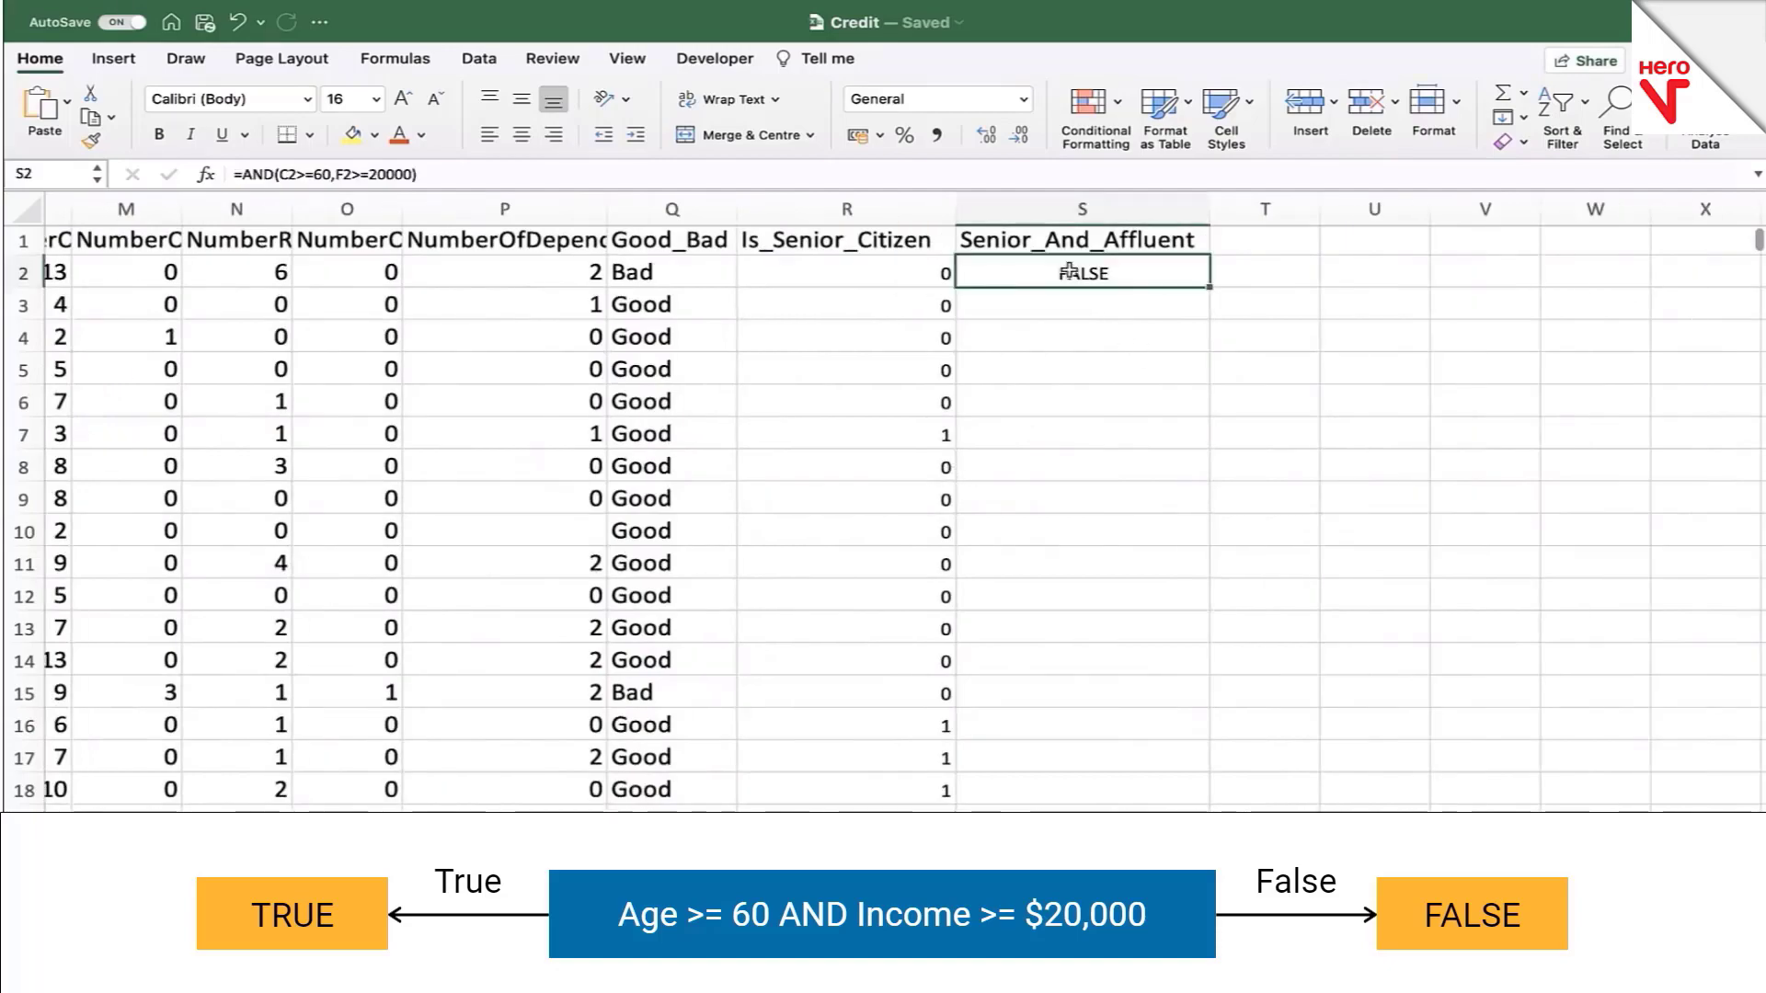
double_click(1212, 290)
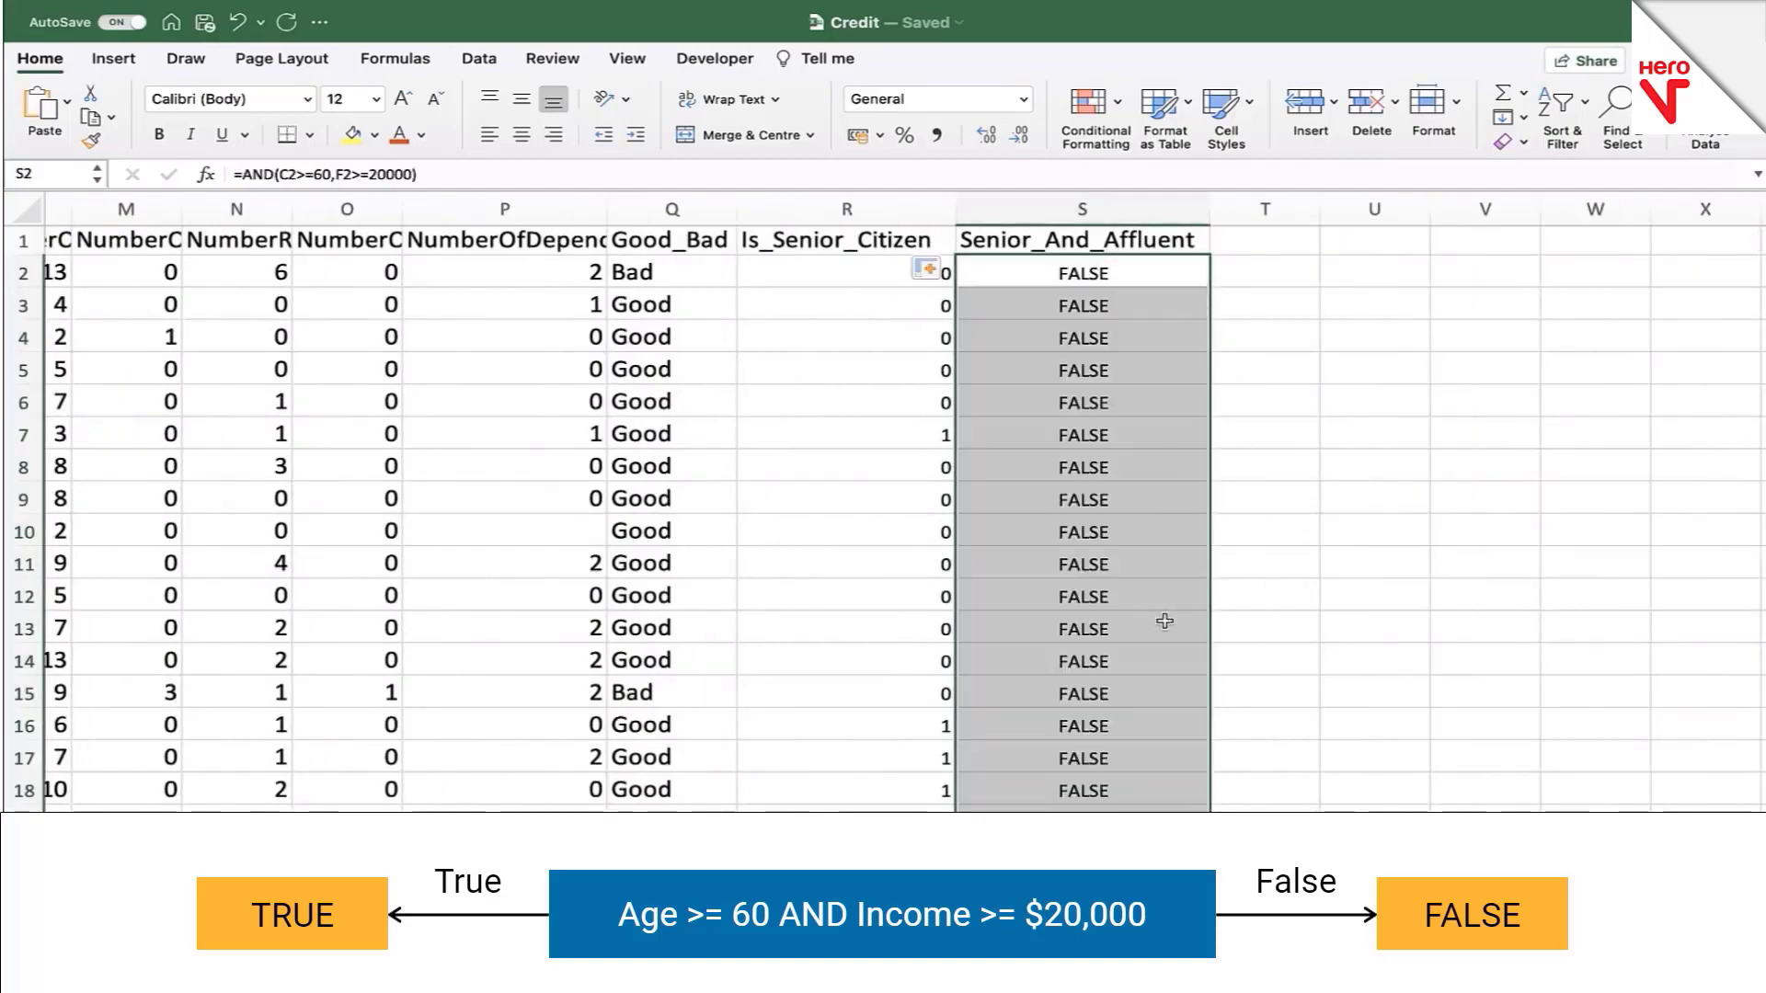
Step: Review the Senior_And_Affluent results down the sheet and compare them with the age and MonthlyIncome columns
scroll(1164, 622, left, 10)
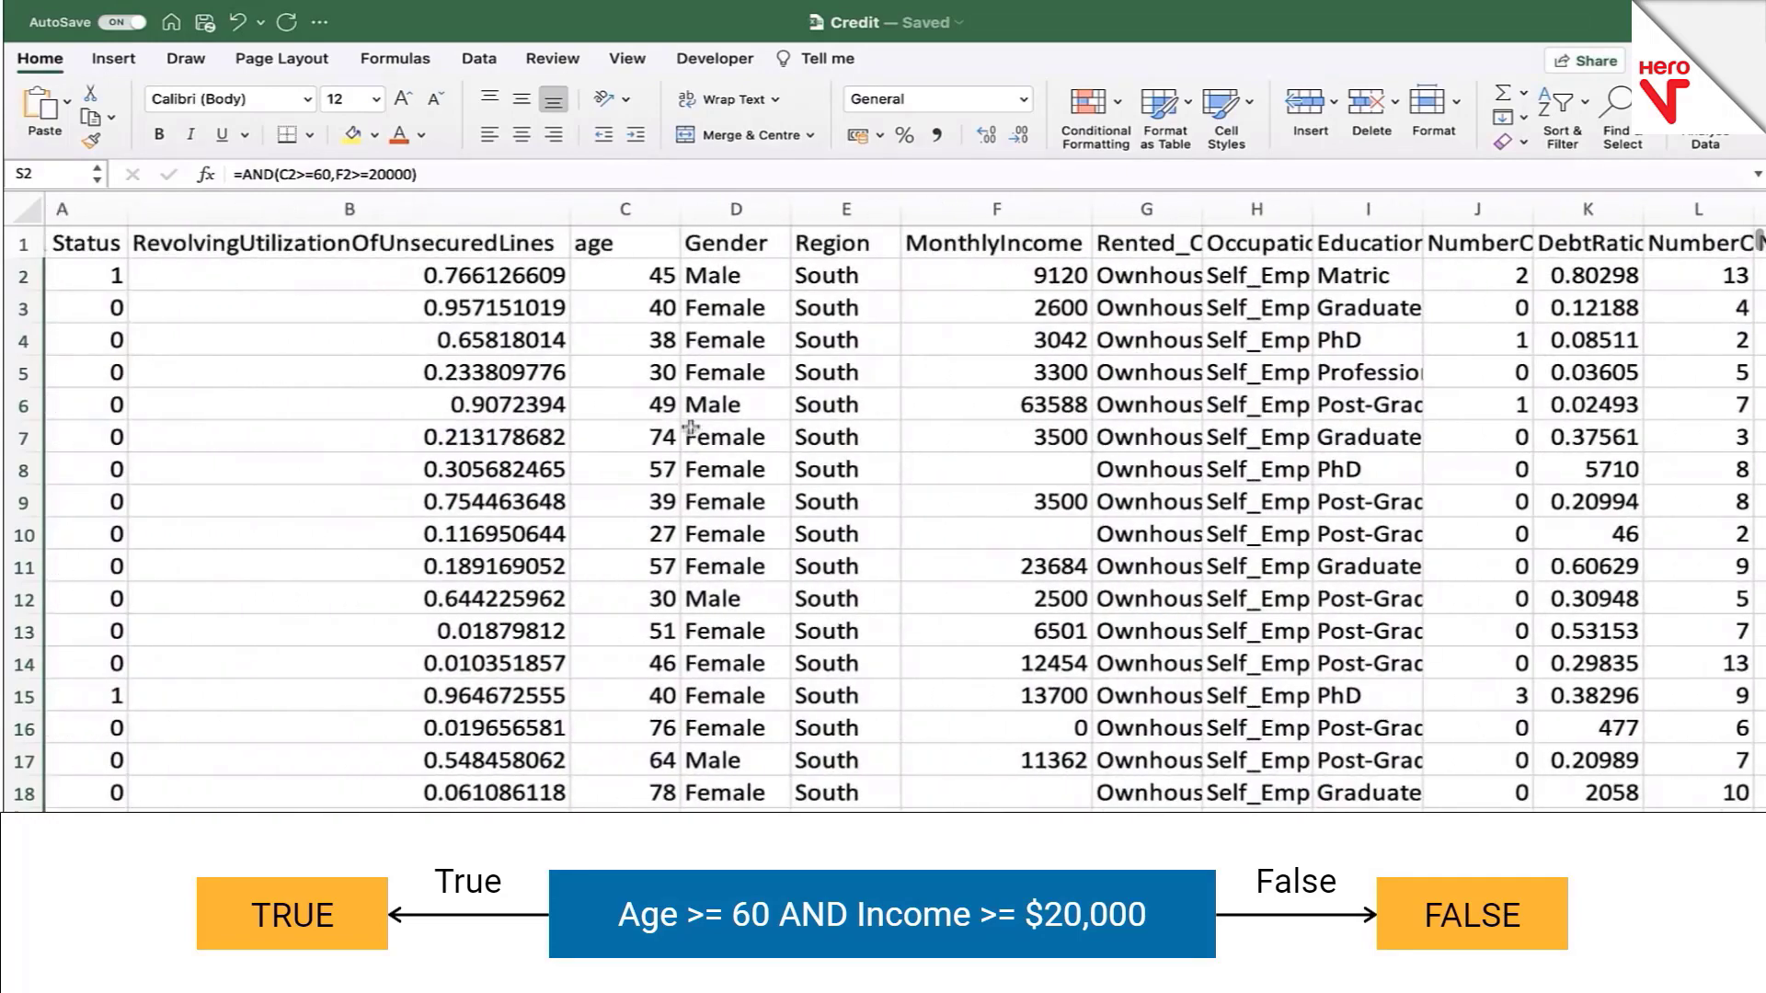
click(658, 437)
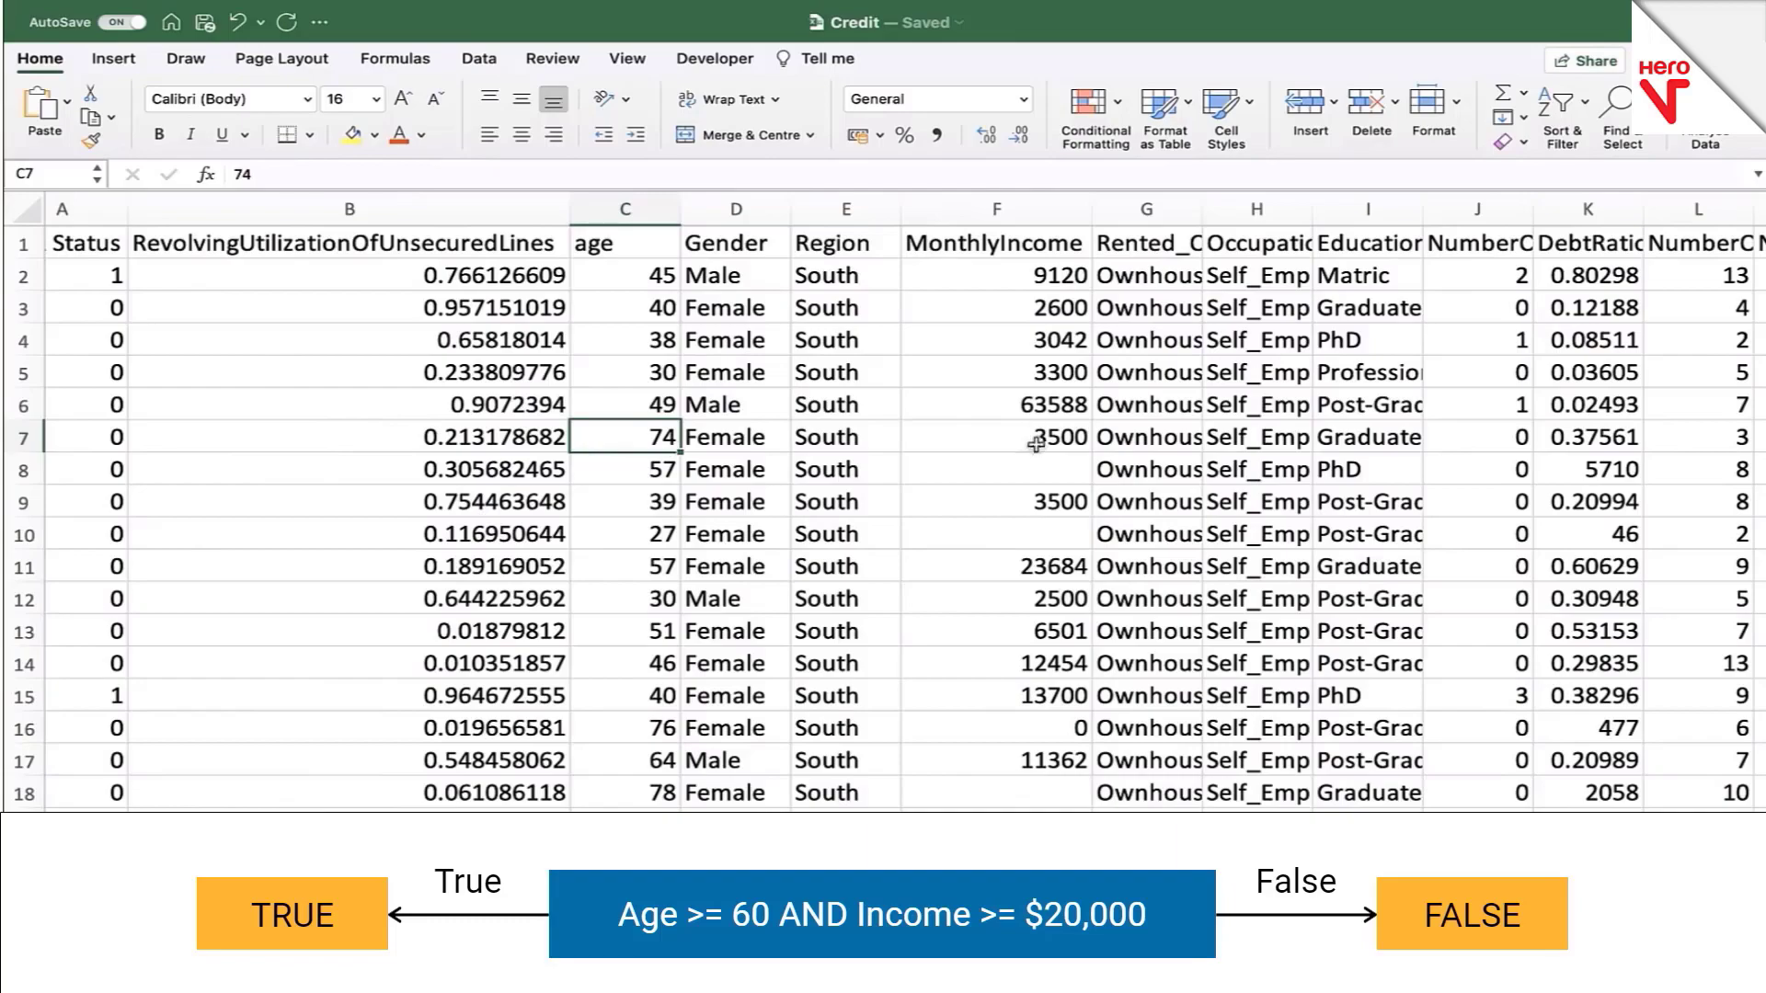
scroll(909, 681, down, 2)
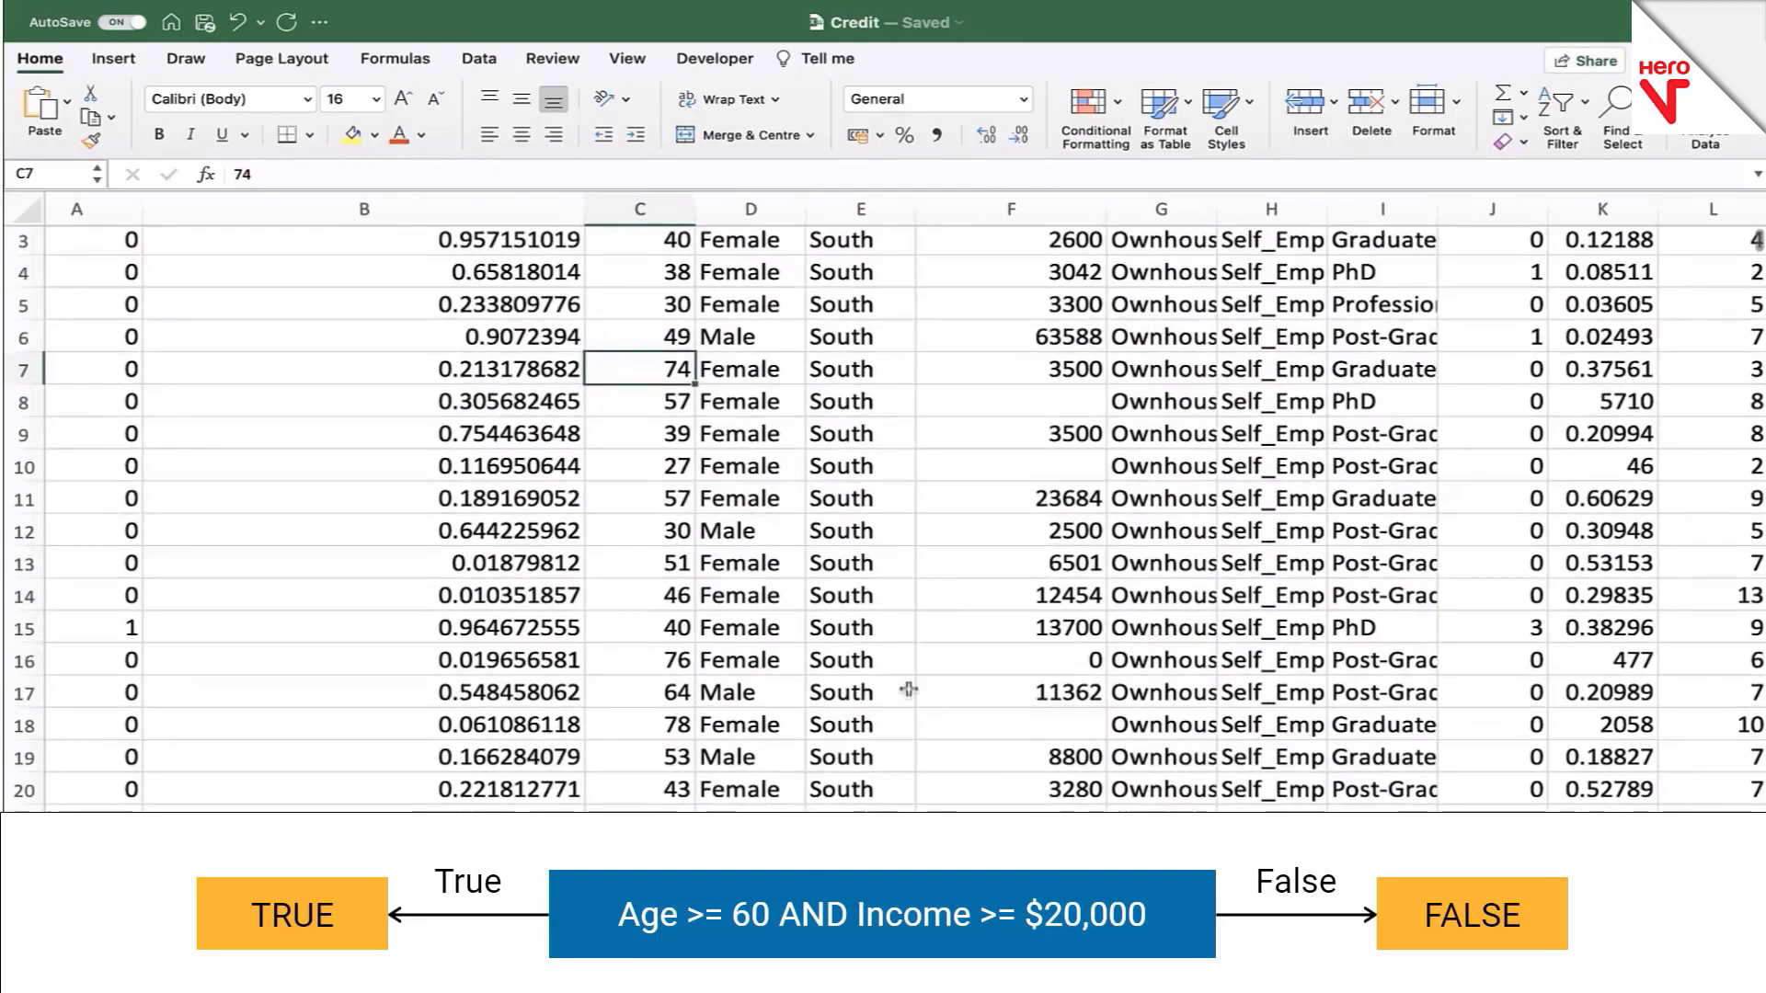
scroll(1131, 719, right, 10)
scroll(1133, 718, down, 8)
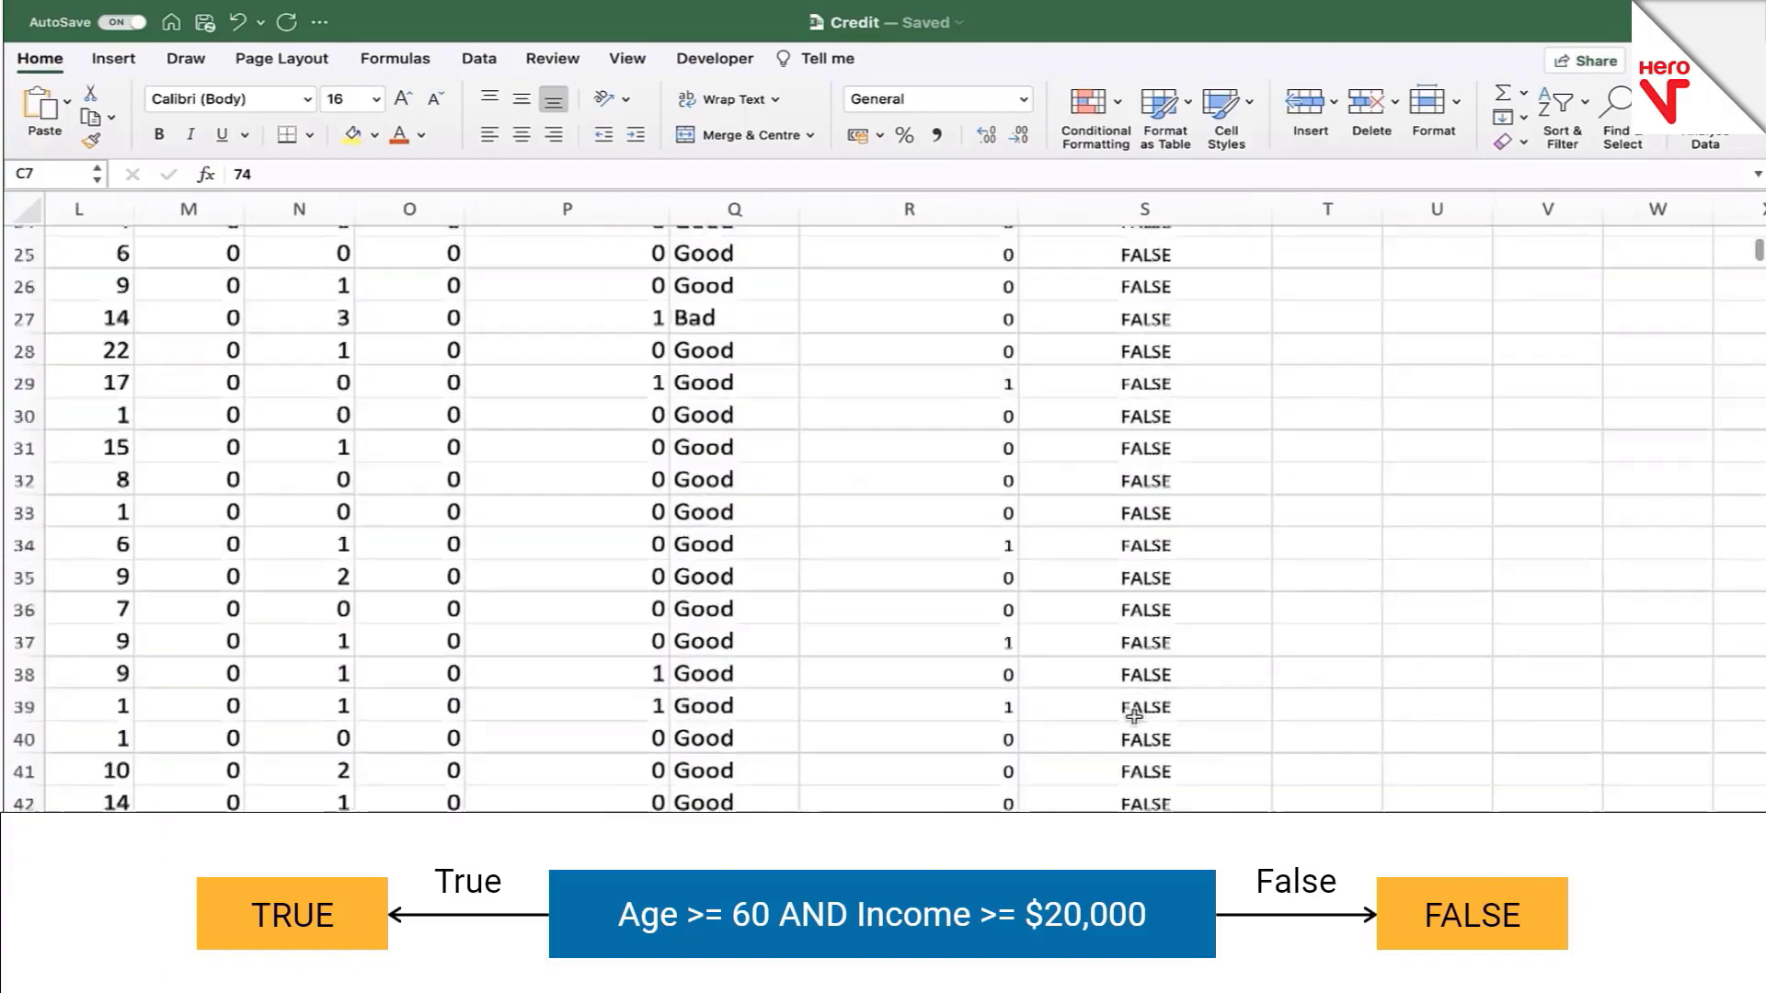
scroll(1133, 715, down, 20)
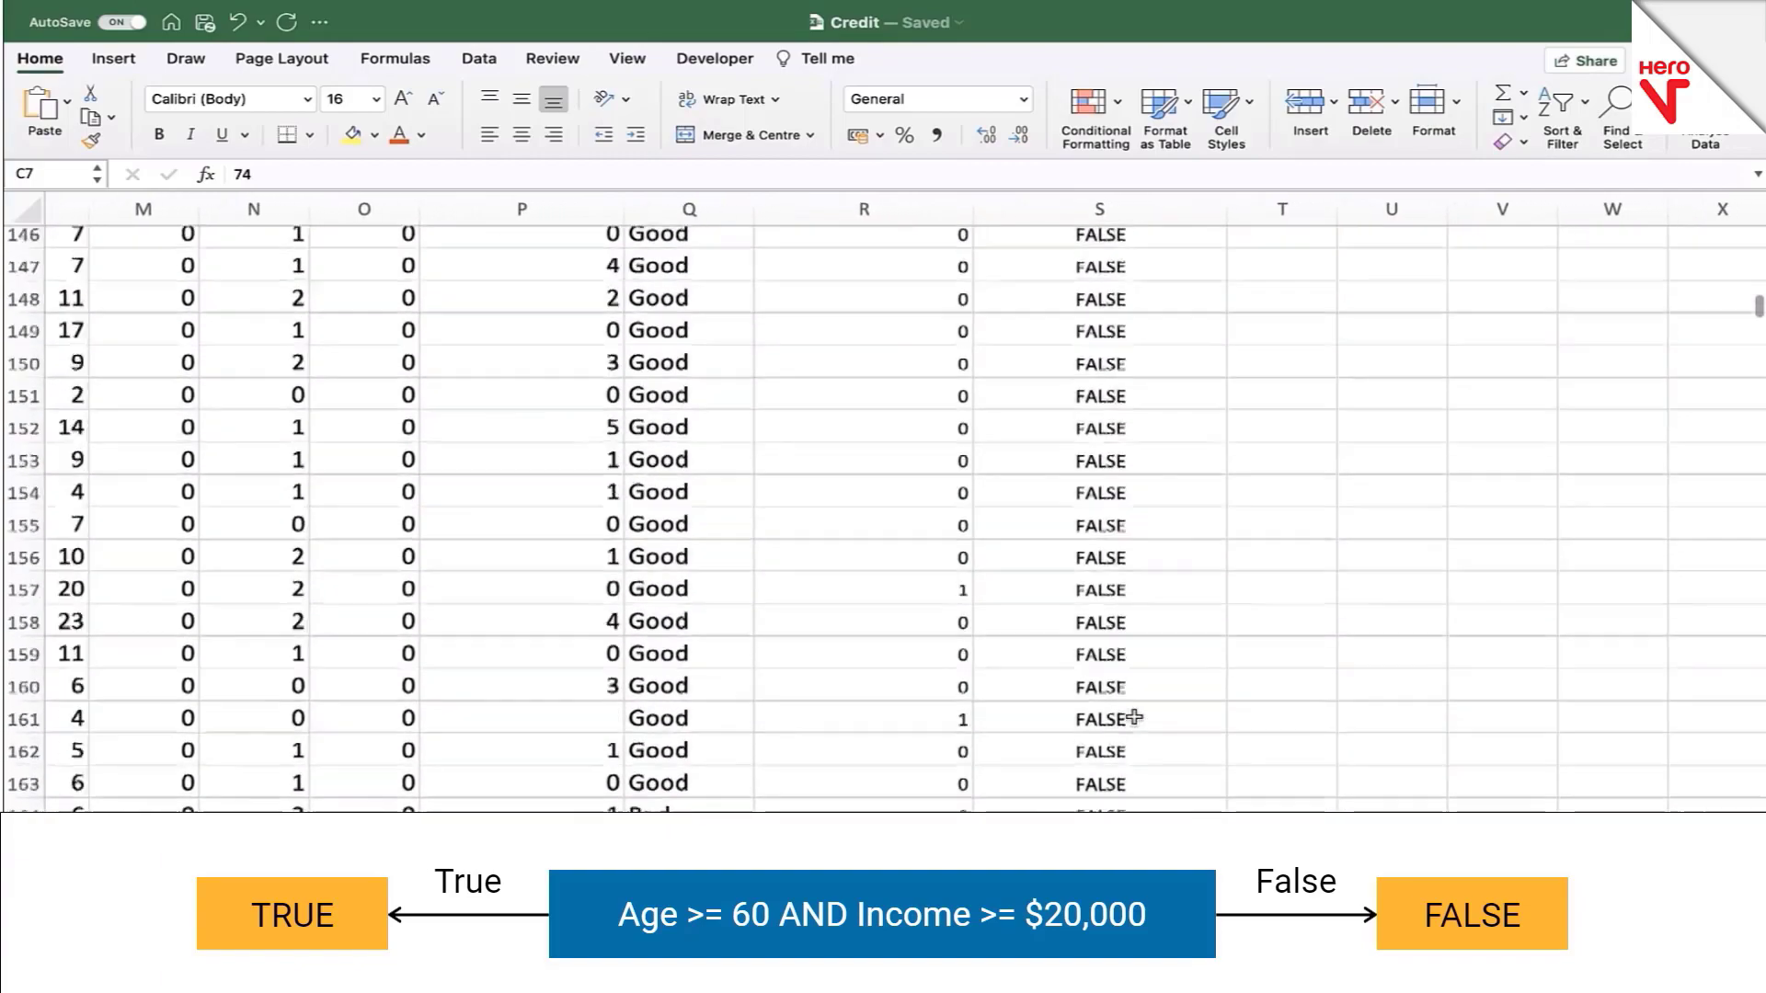
scroll(1134, 717, down, 20)
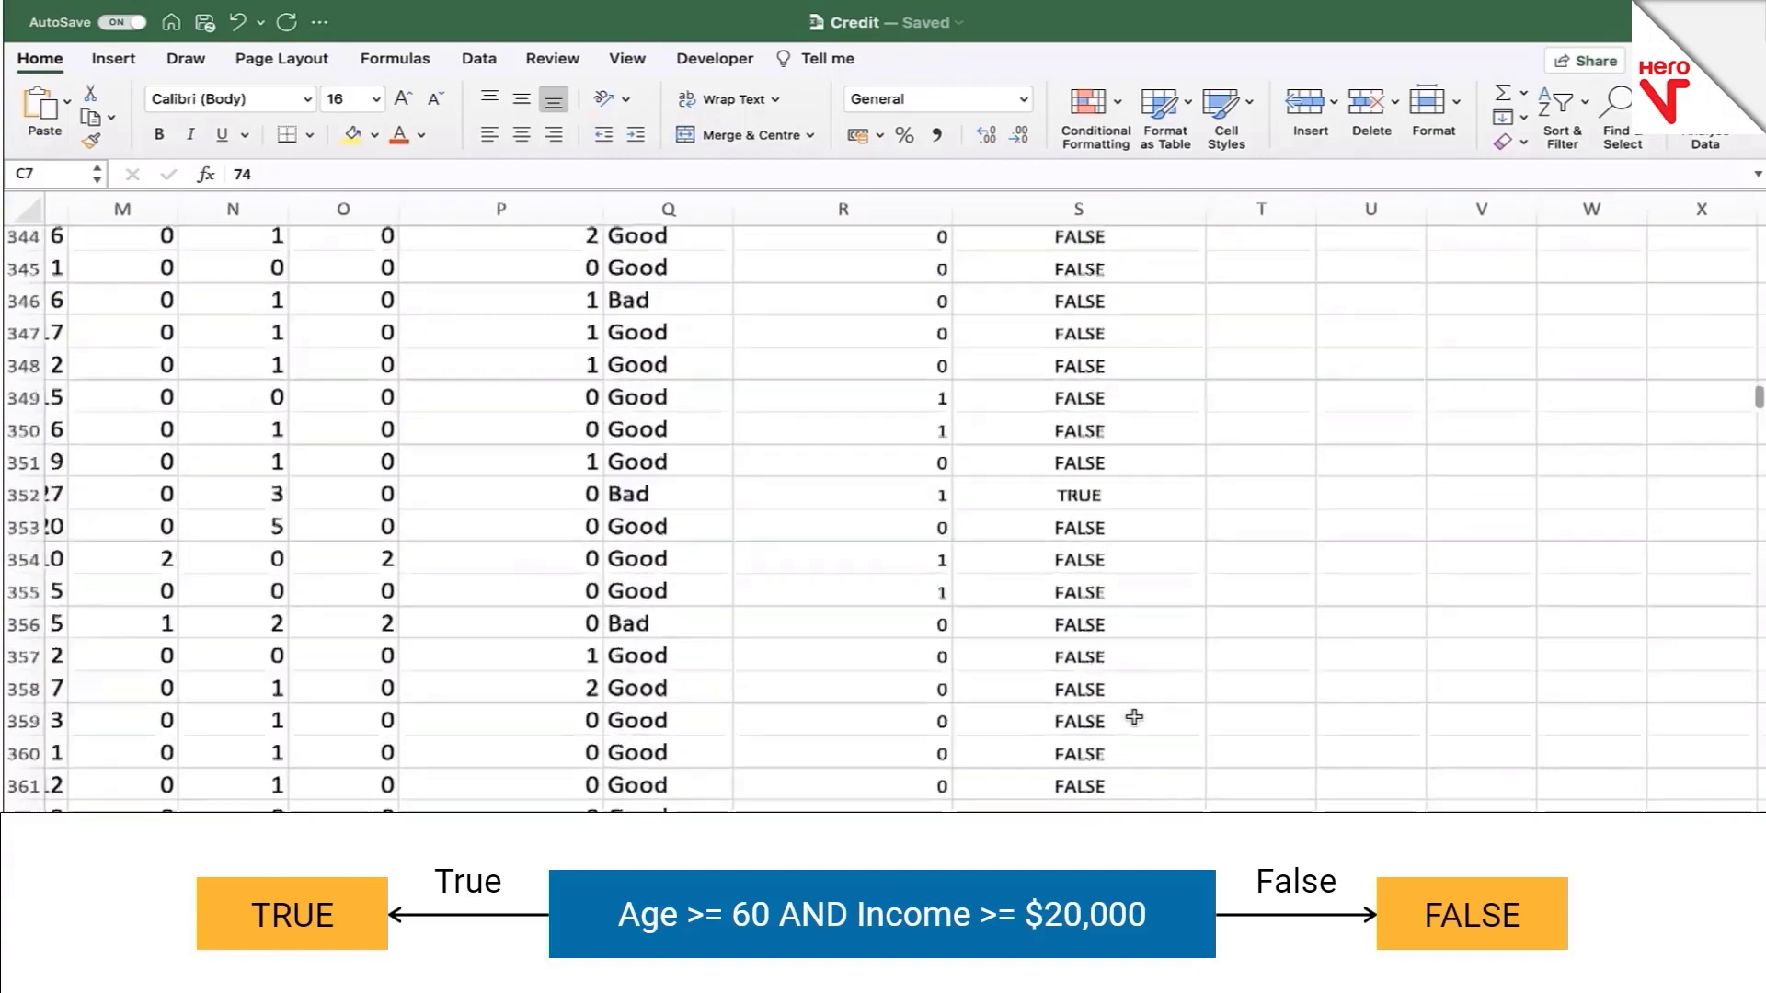
scroll(1133, 717, down, 18)
scroll(1134, 717, up, 20)
scroll(1134, 717, left, 7)
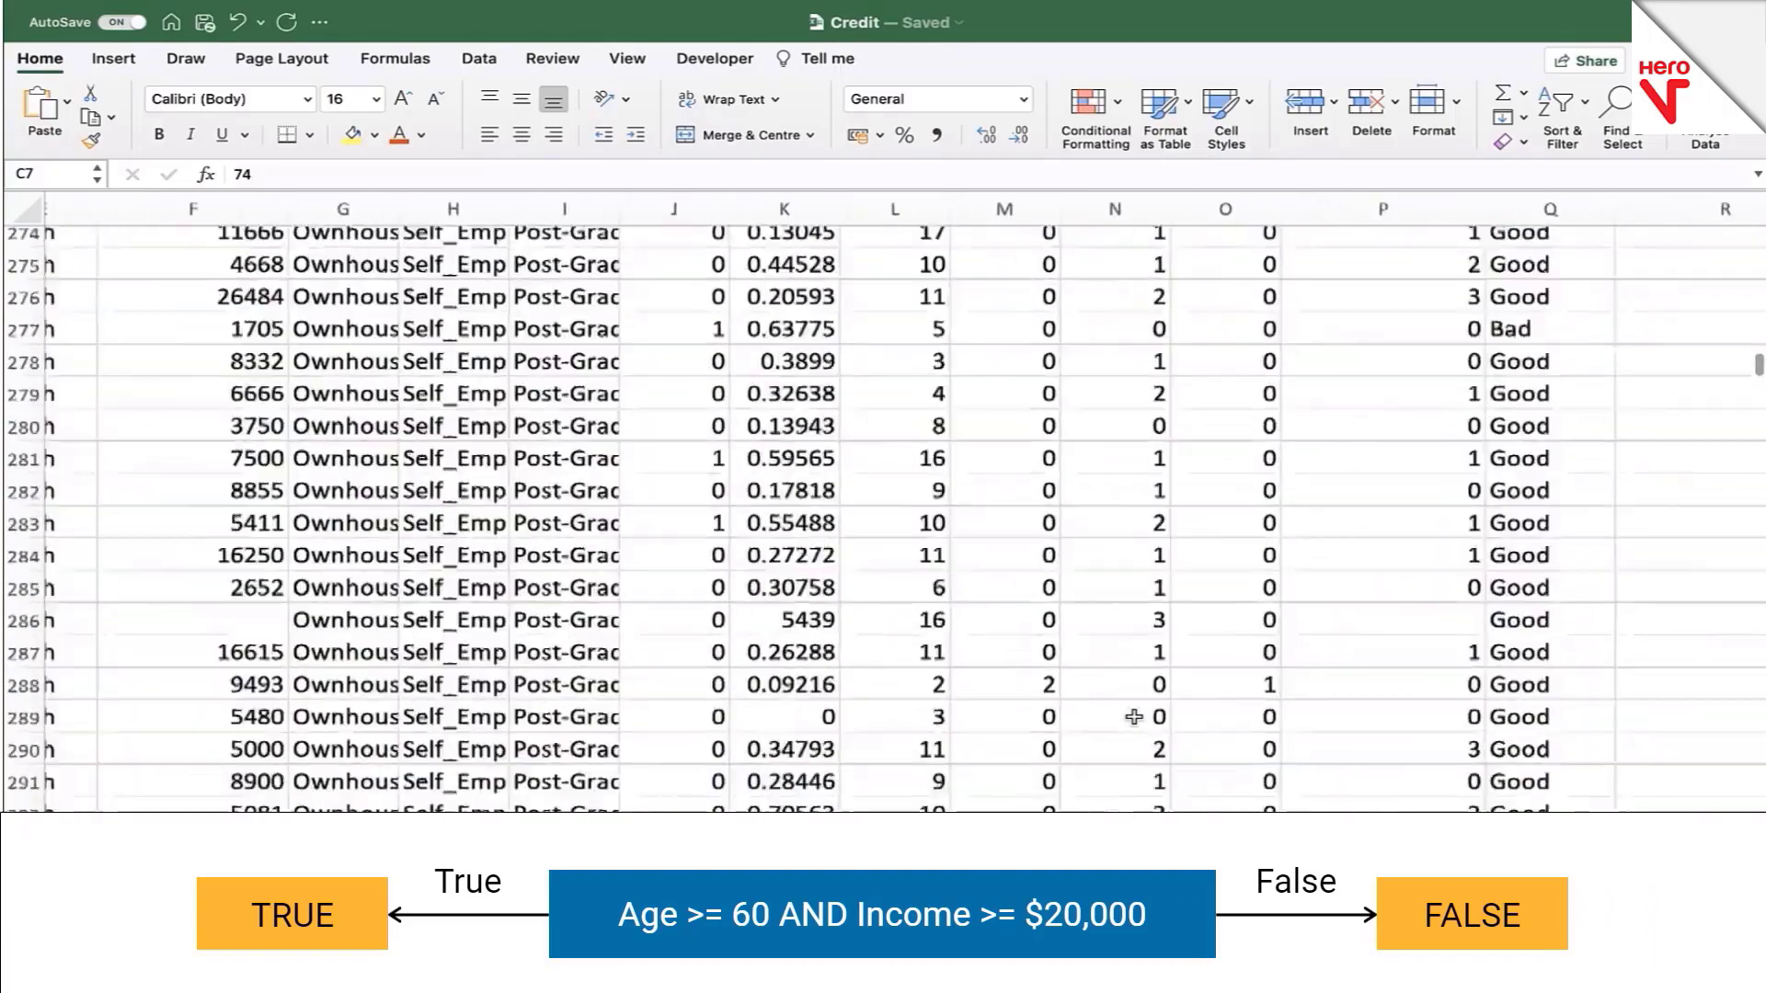
scroll(1133, 717, up, 20)
scroll(1133, 716, left, 5)
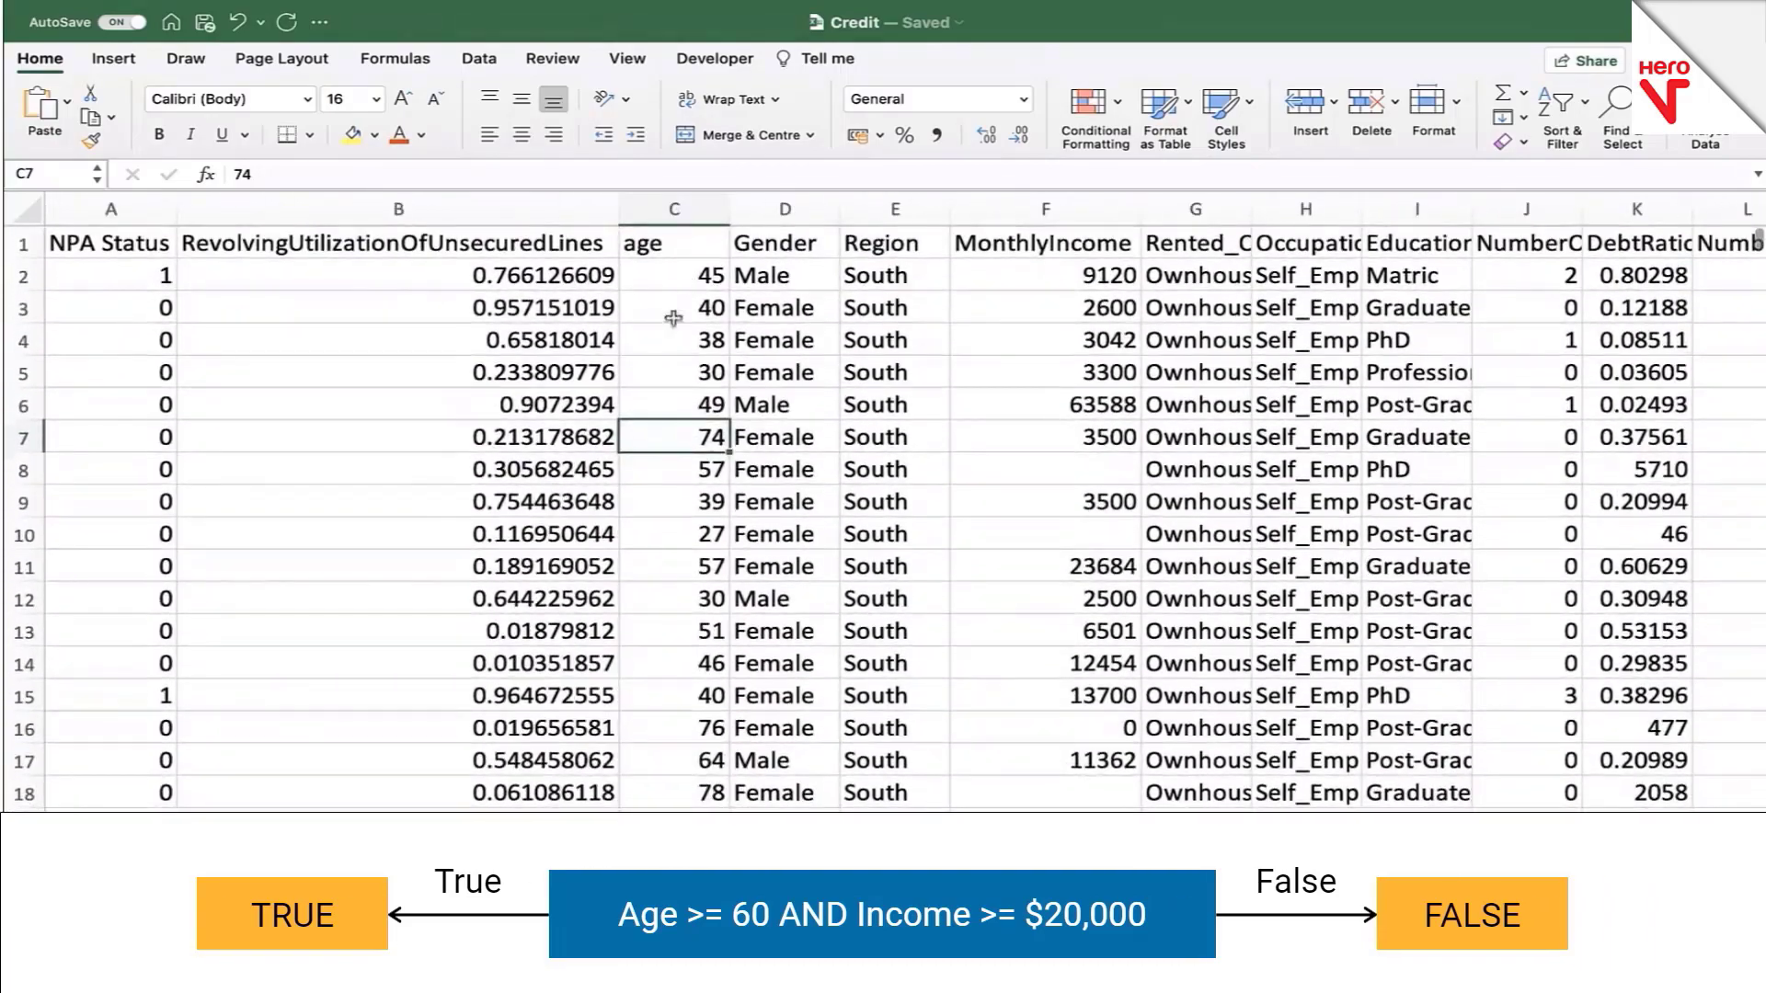
Step: Change the income threshold in S2's AND formula to 10000 and refill the Senior_And_Affluent column from it
scroll(998, 646, right, 10)
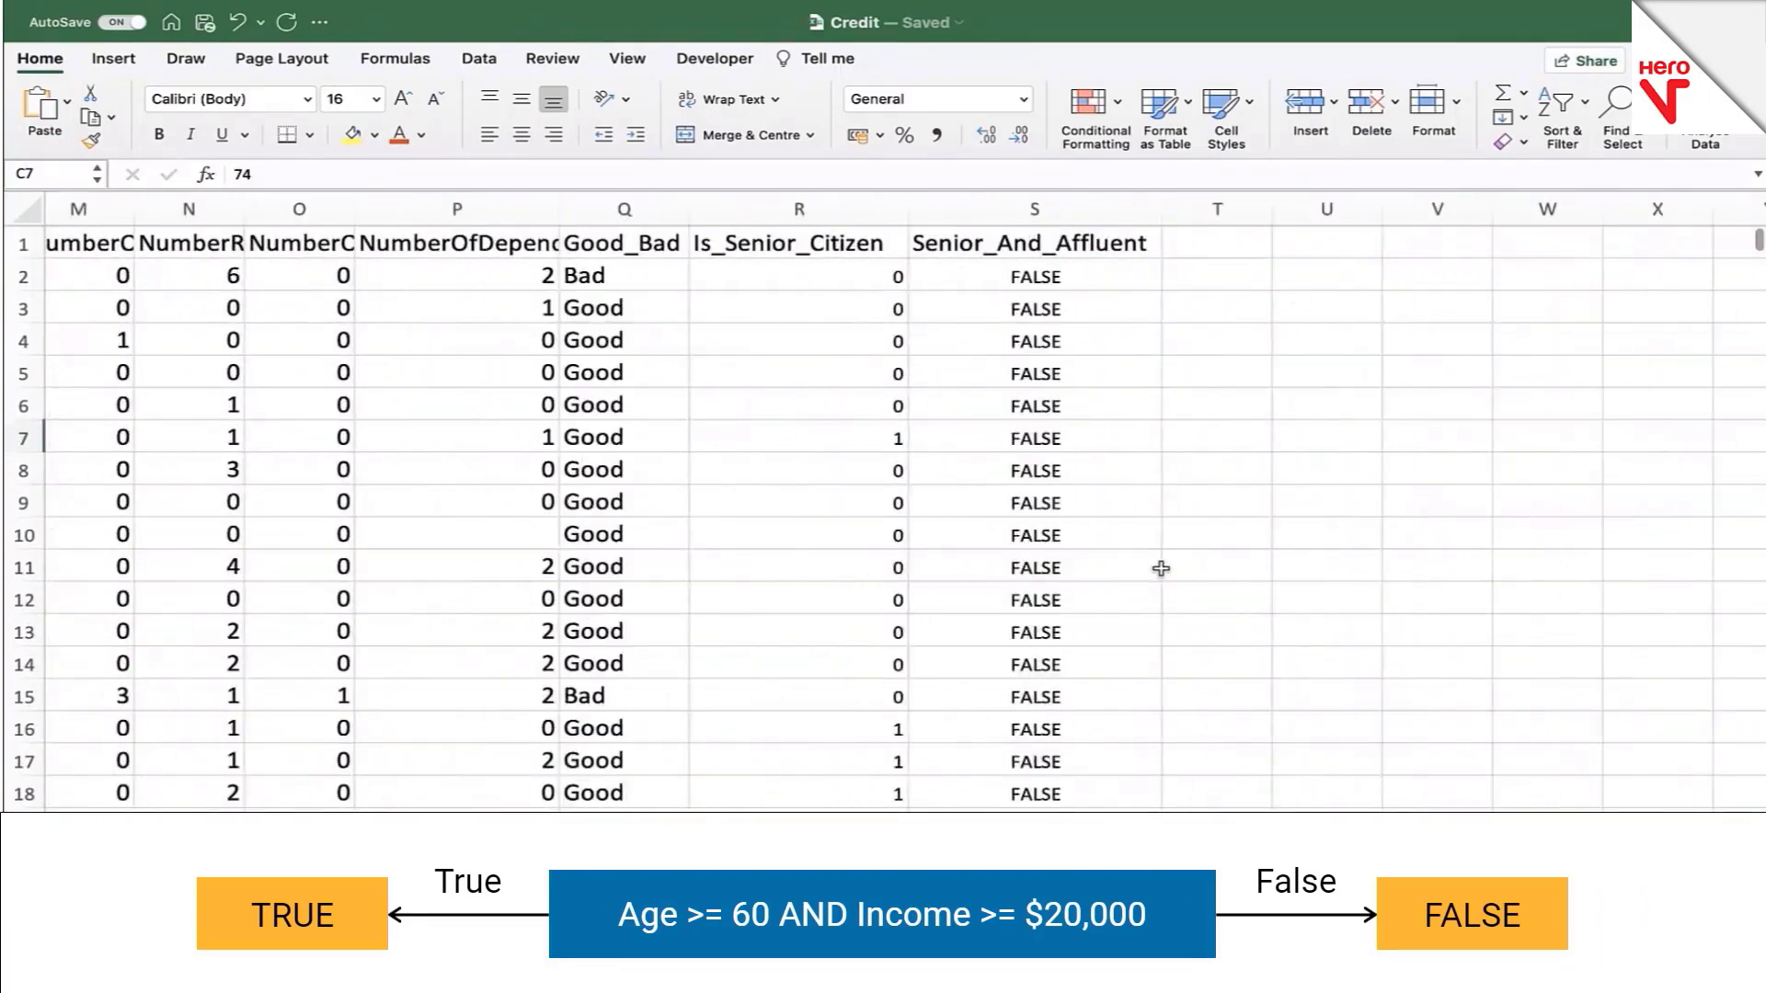
click(1033, 278)
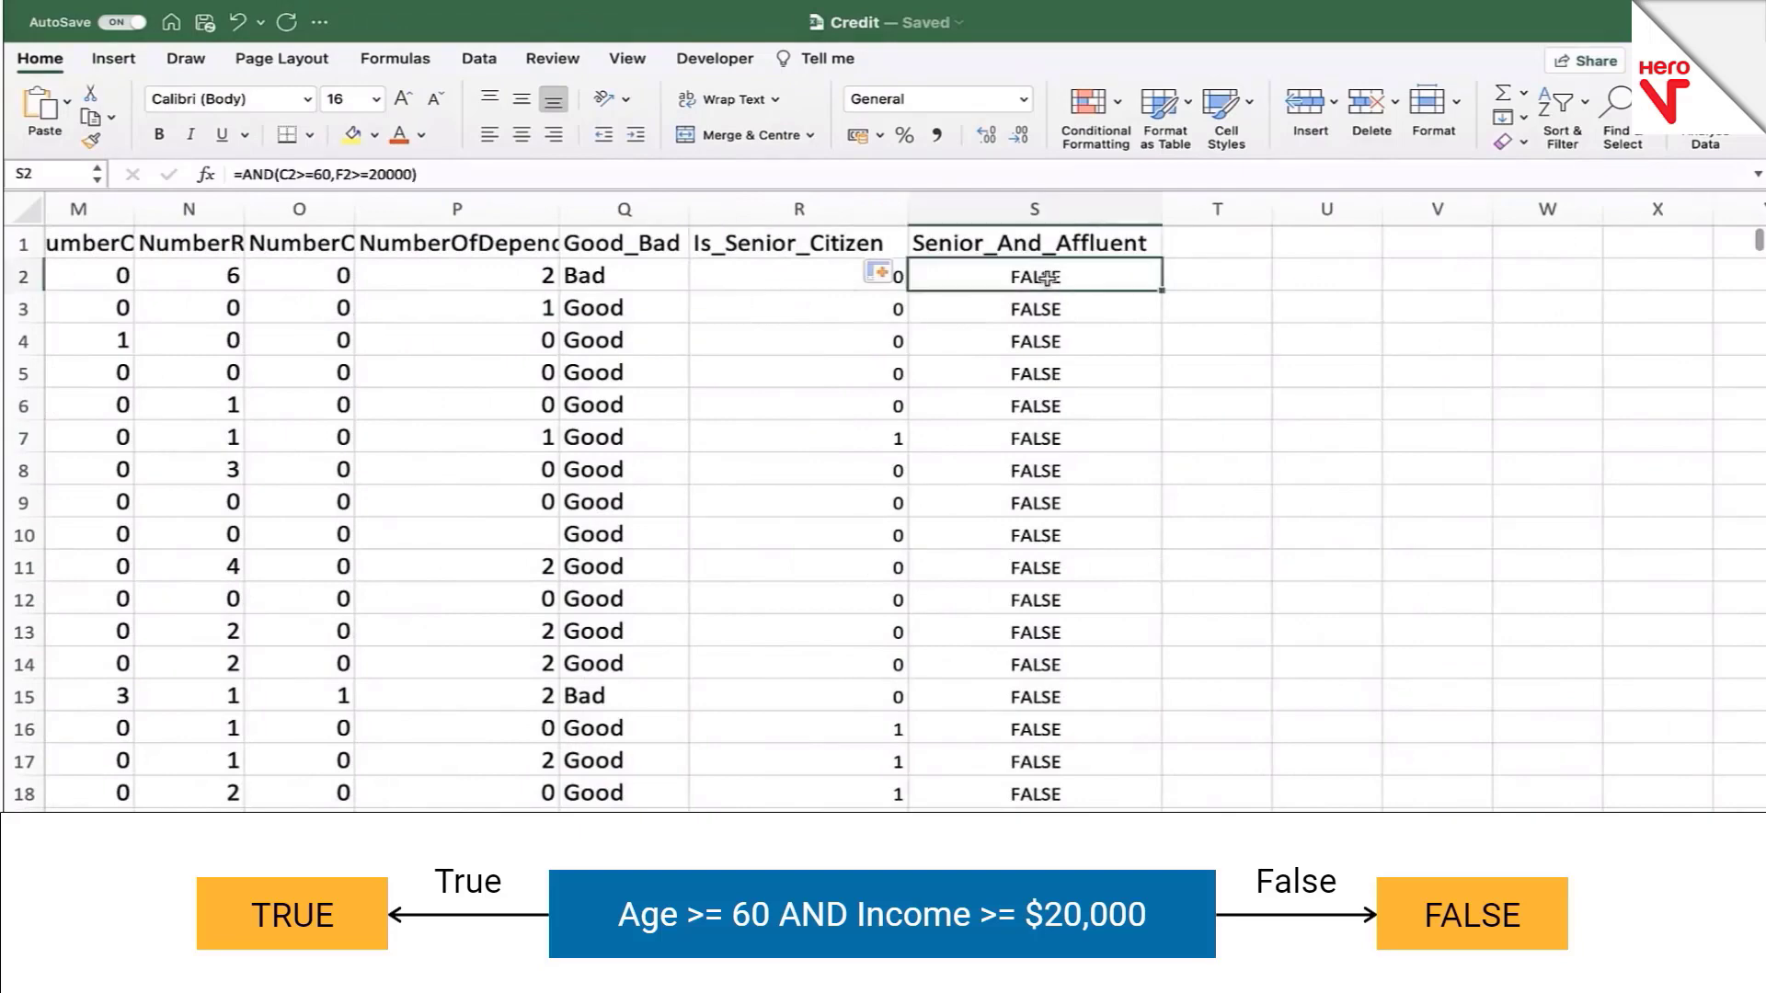
click(379, 175)
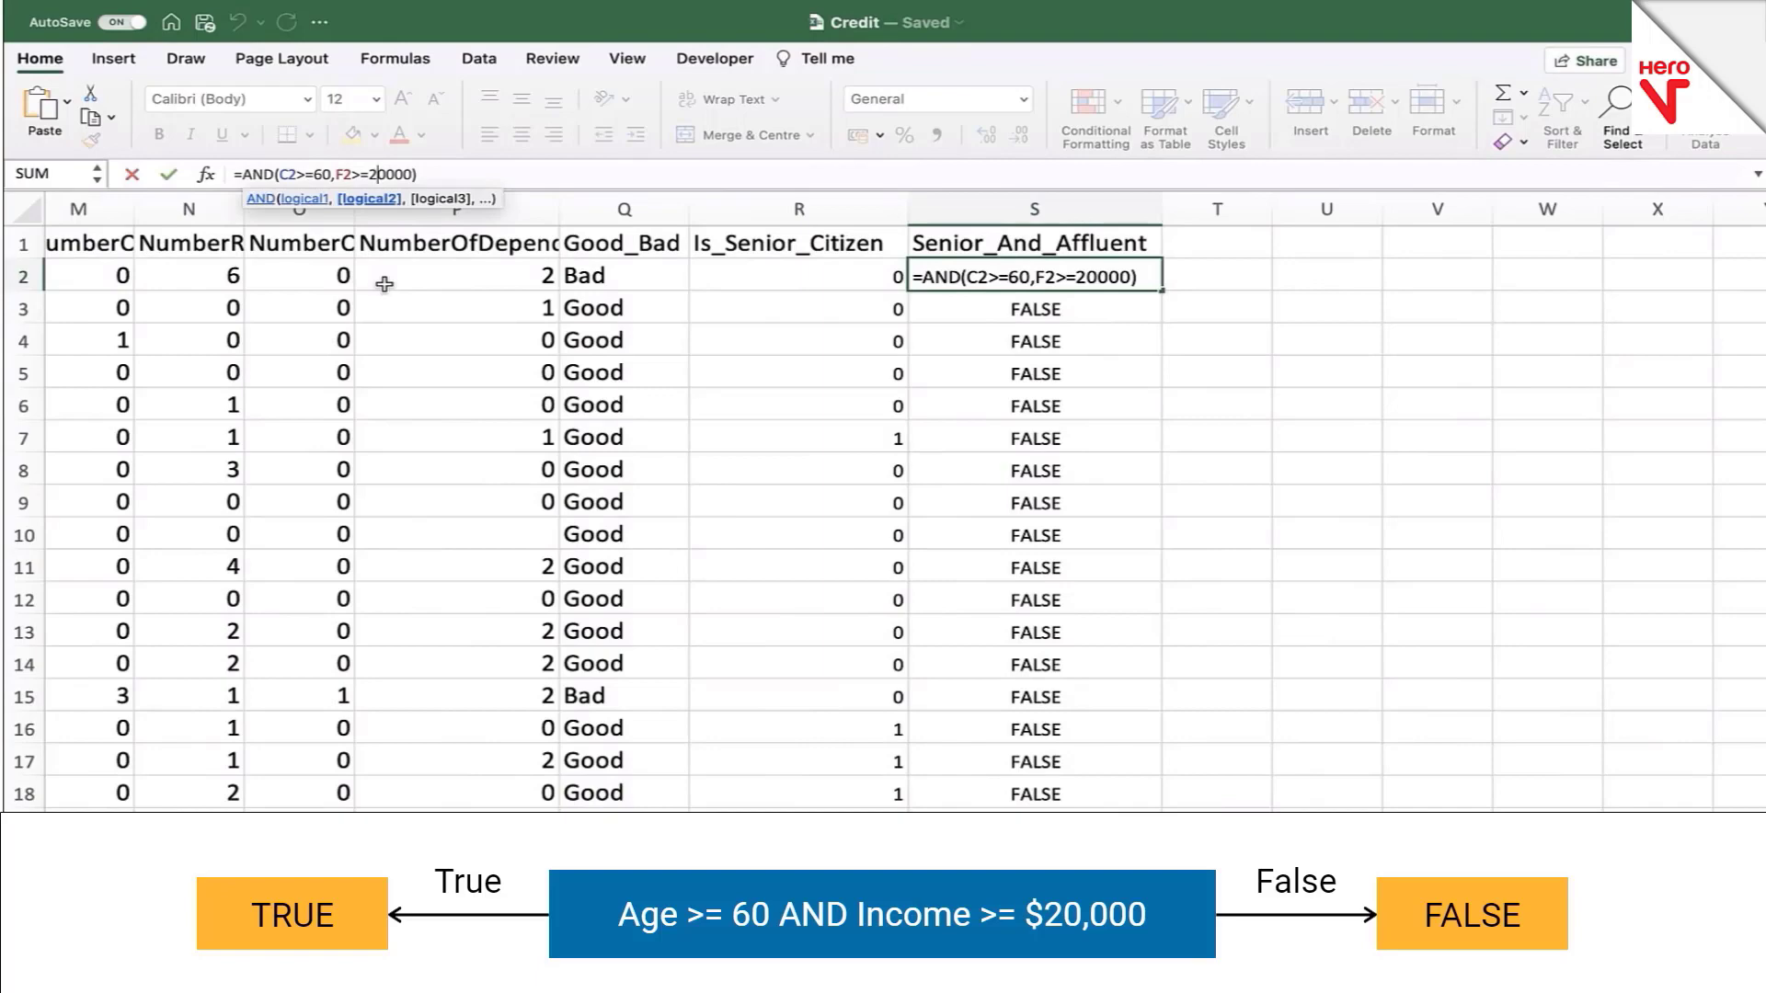
key(BackSpace)
text(1)
key(Return)
click(1074, 278)
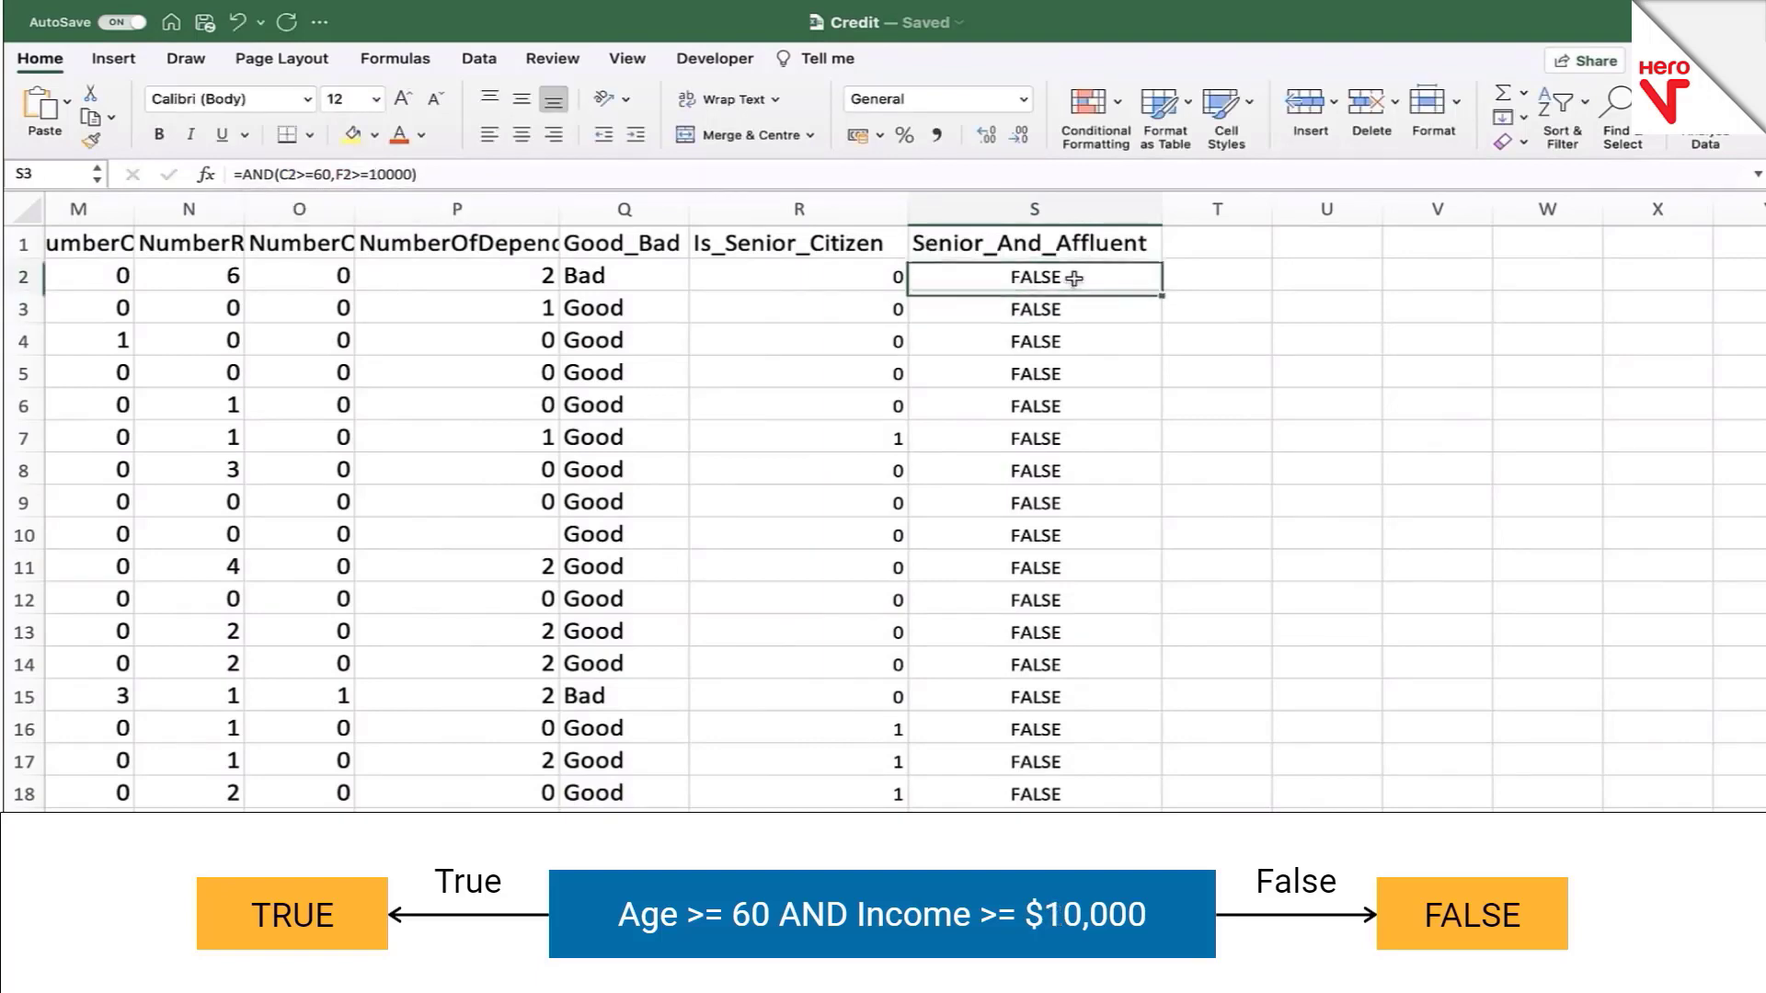
double_click(1163, 293)
scroll(1073, 593, down, 1)
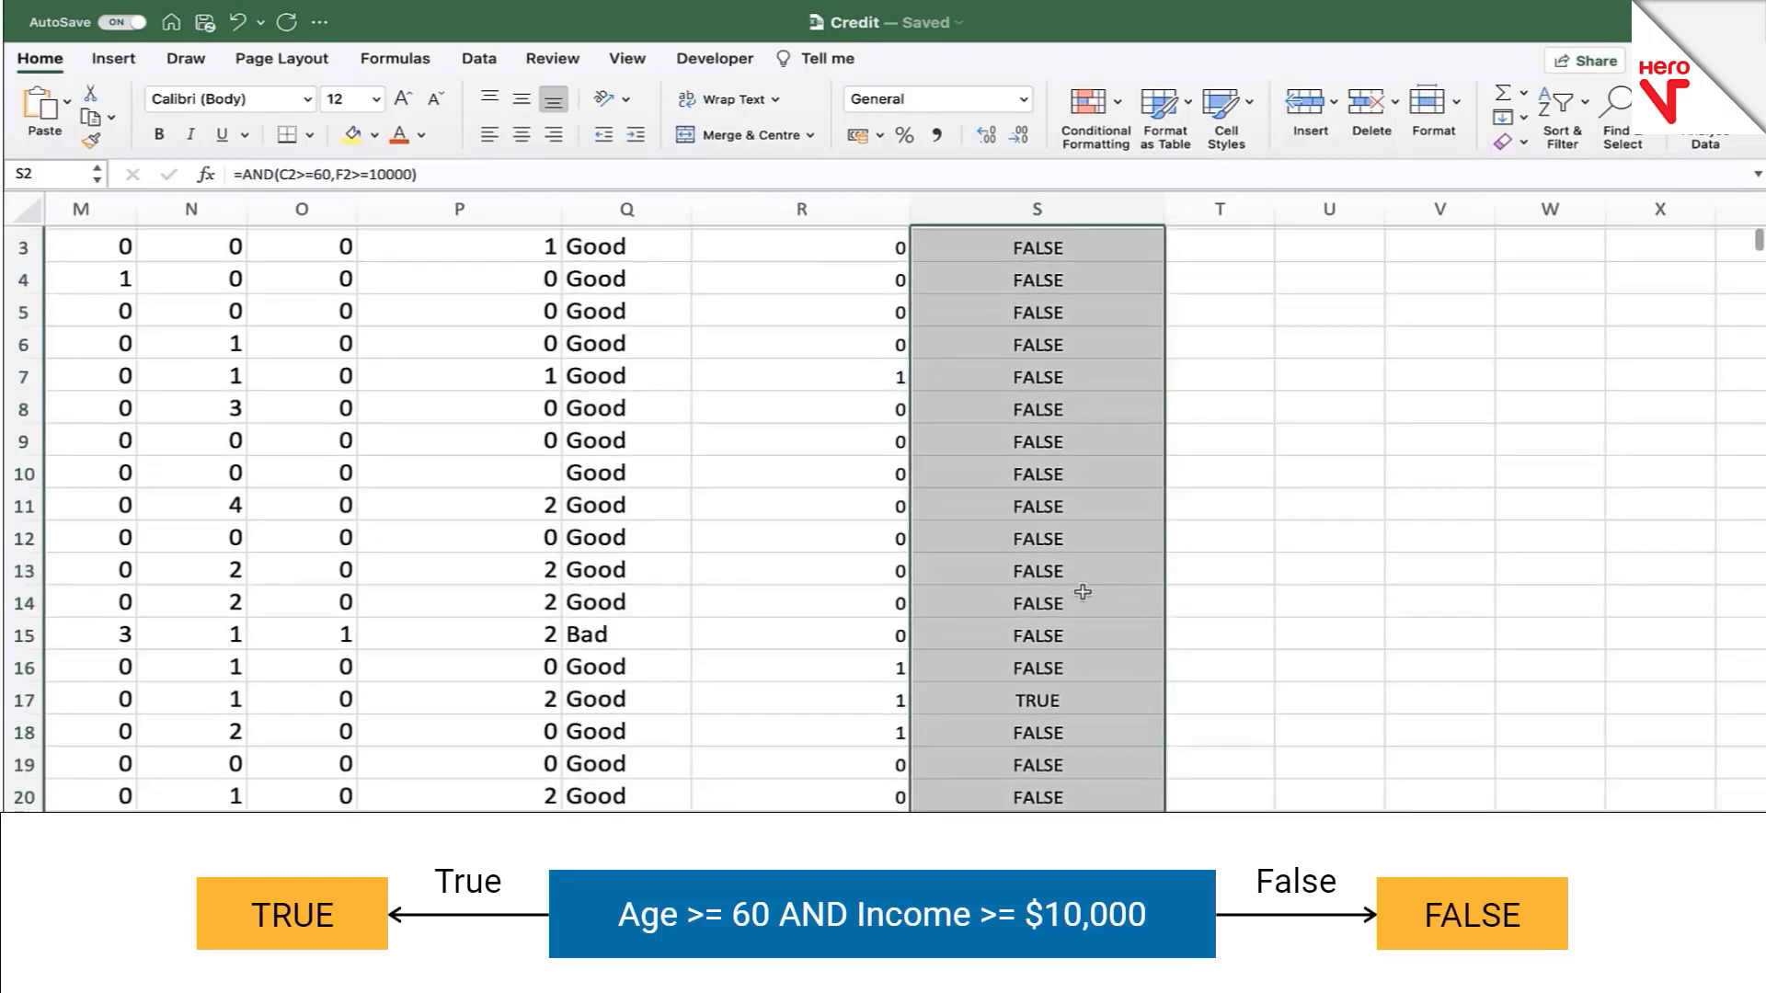
Step: Check the age and MonthlyIncome values in row 17 against the AND formula's two conditions
click(1032, 700)
key(Left)
key(Left)
key(Left)
key(Left)
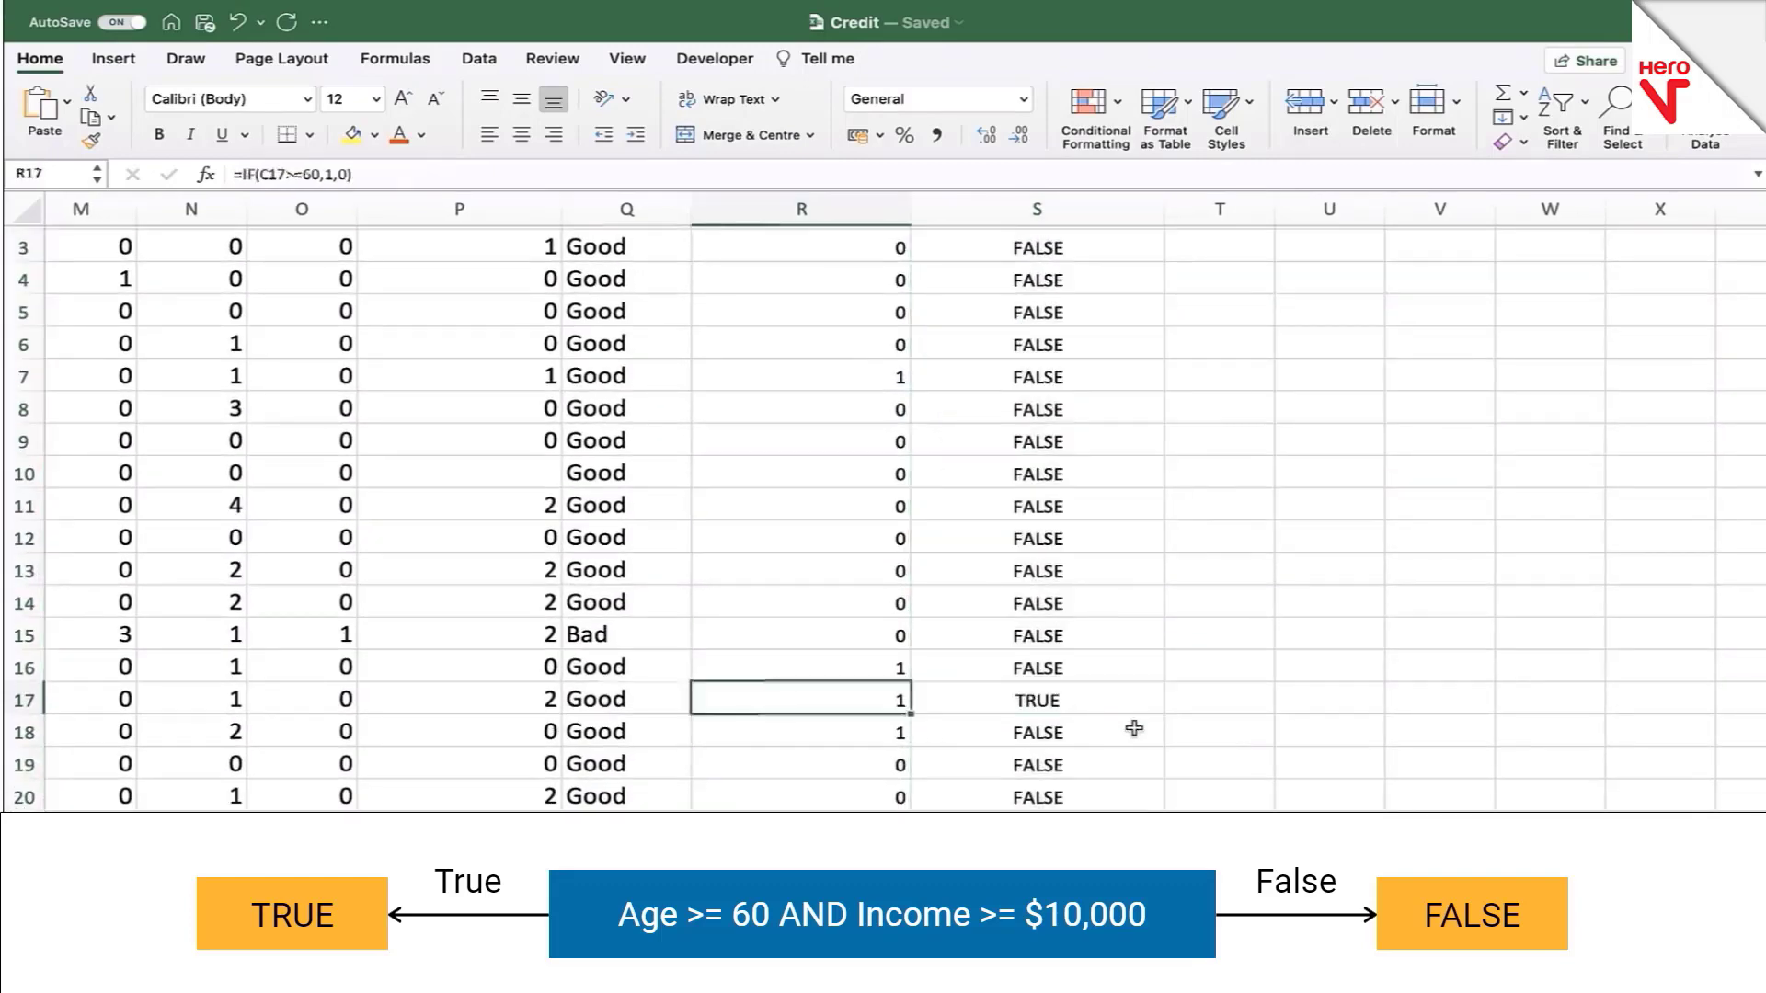
key(Left)
key(Left)
key(Left)
key(Left)
key(Left)
key(Left)
key(Left)
key(Left)
key(Left)
key(Left)
key(Left)
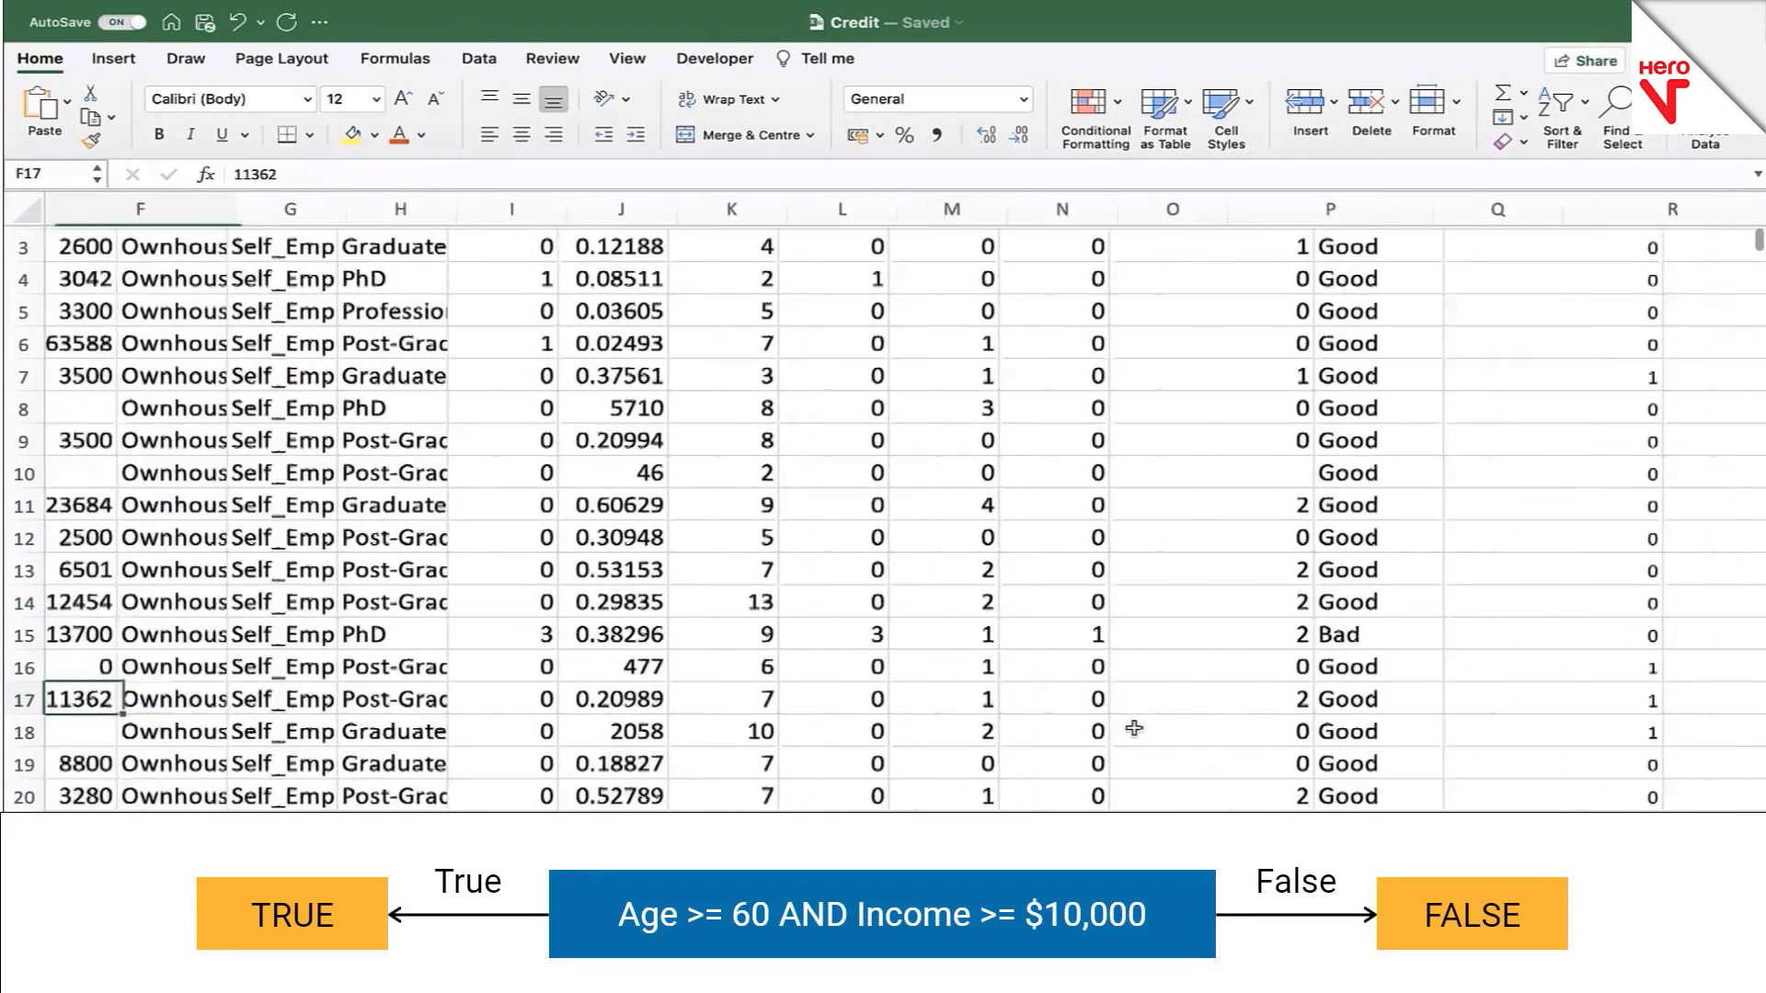
key(Left)
key(Left)
key(Right)
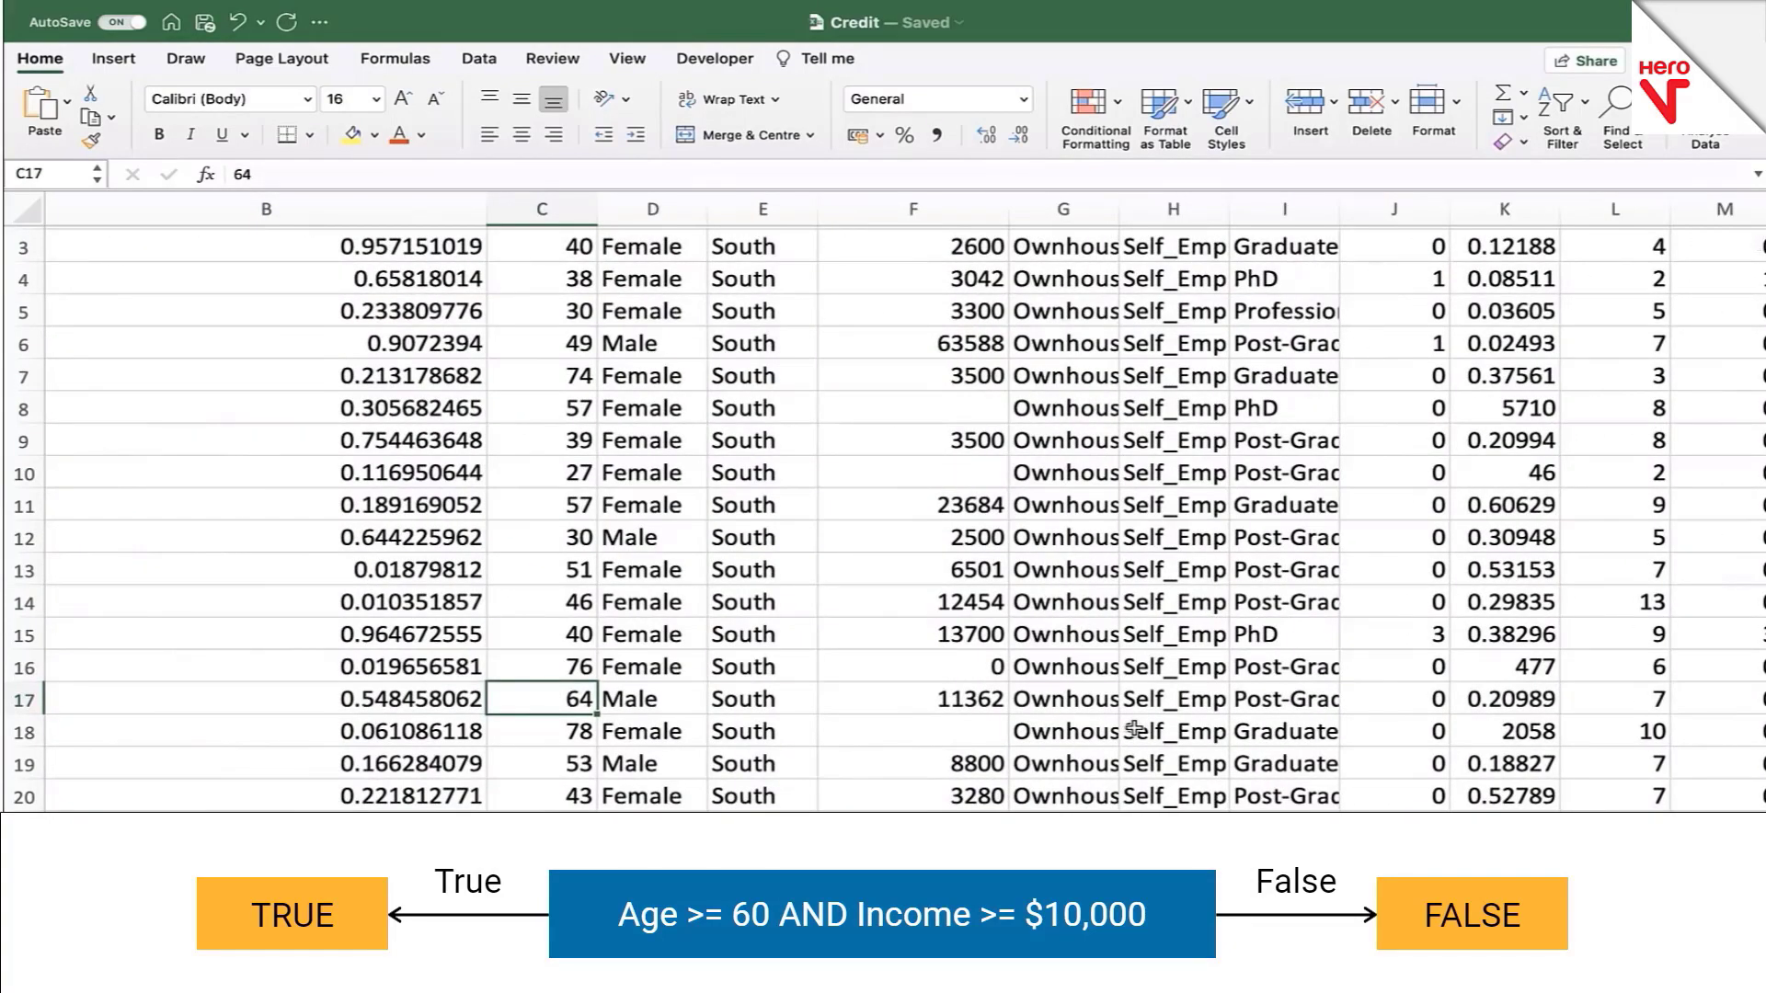
key(Right)
key(Right)
key(Right)
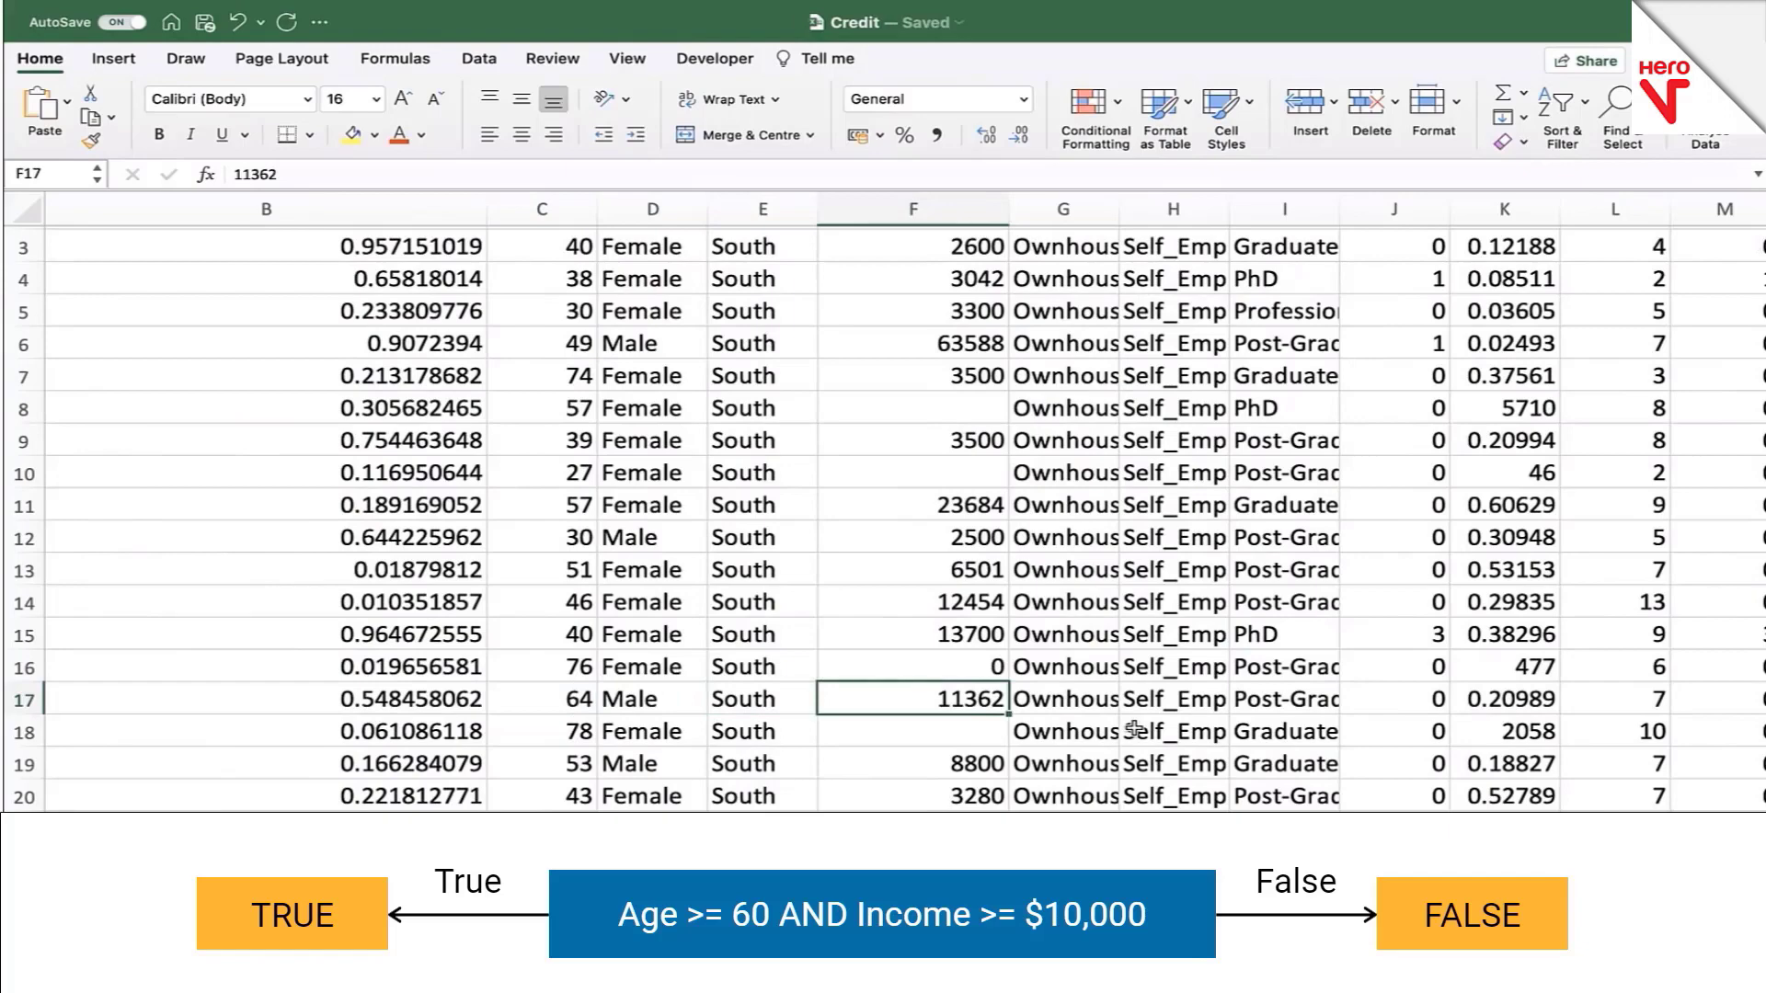
key(Right)
key(Right)
key(Right)
key(Right)
key(Right)
key(Right)
key(Right)
key(Right)
key(Right)
key(Right)
key(Right)
key(Right)
key(Right)
key(Right)
key(Right)
key(Right)
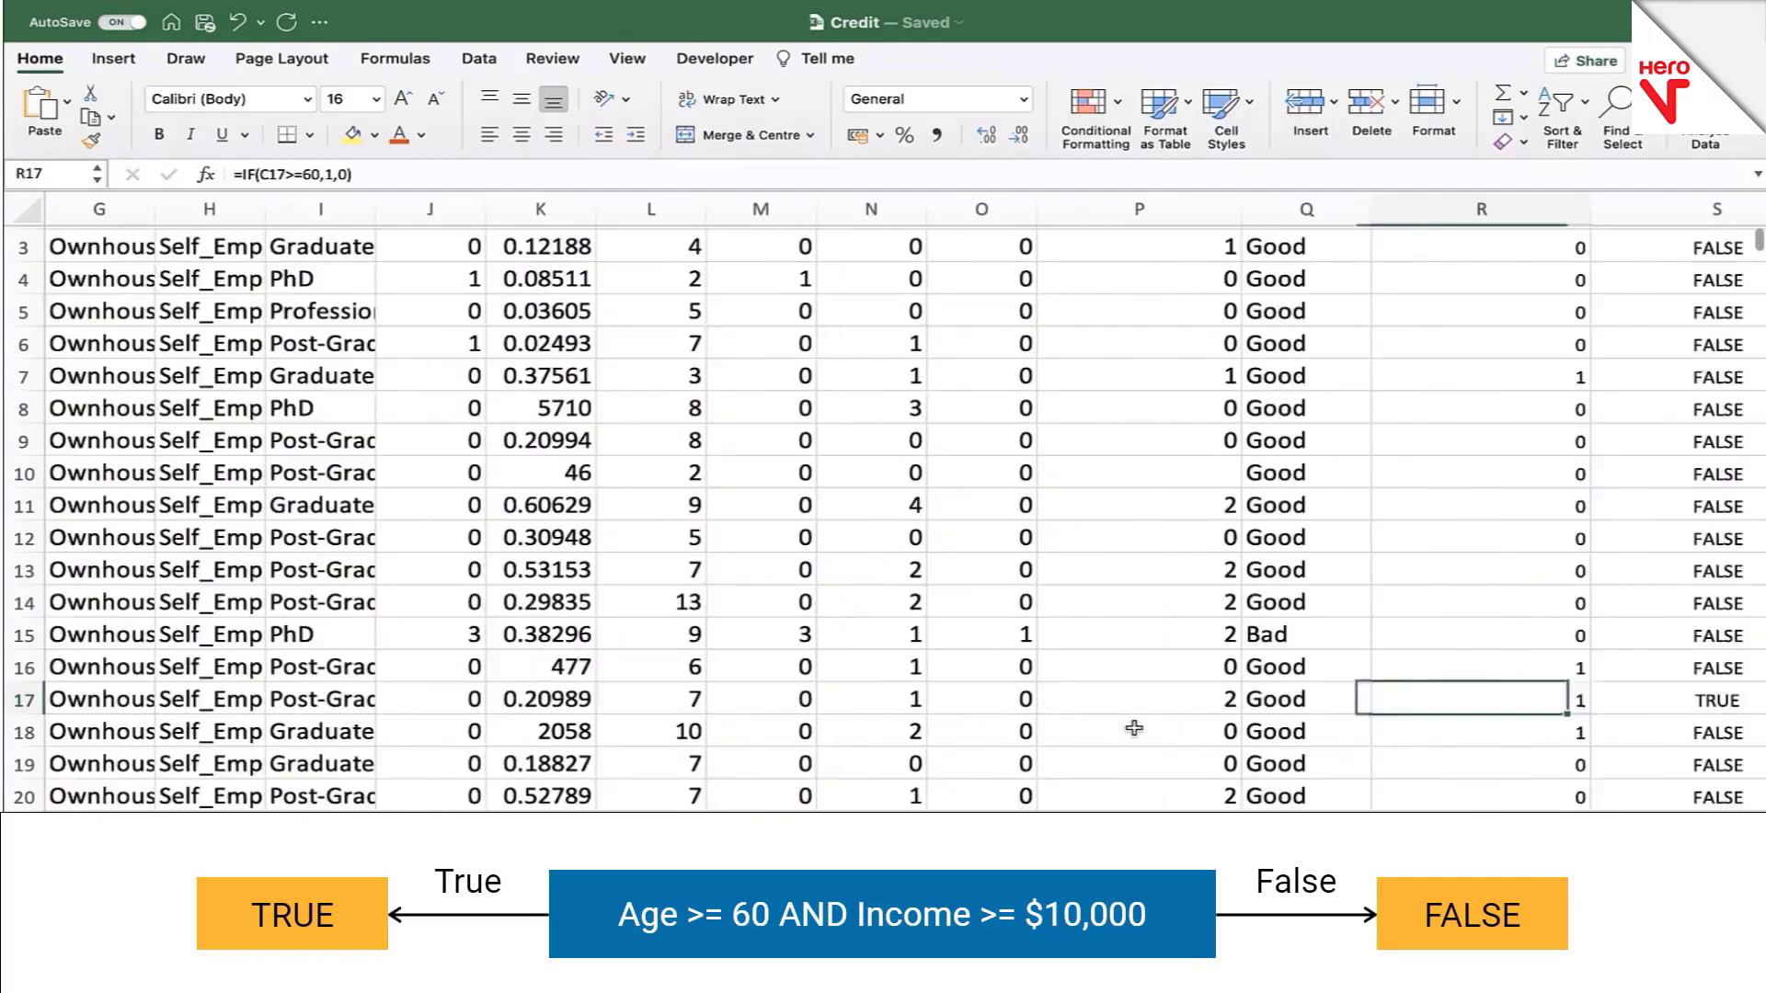
key(Left)
key(Left)
key(Left)
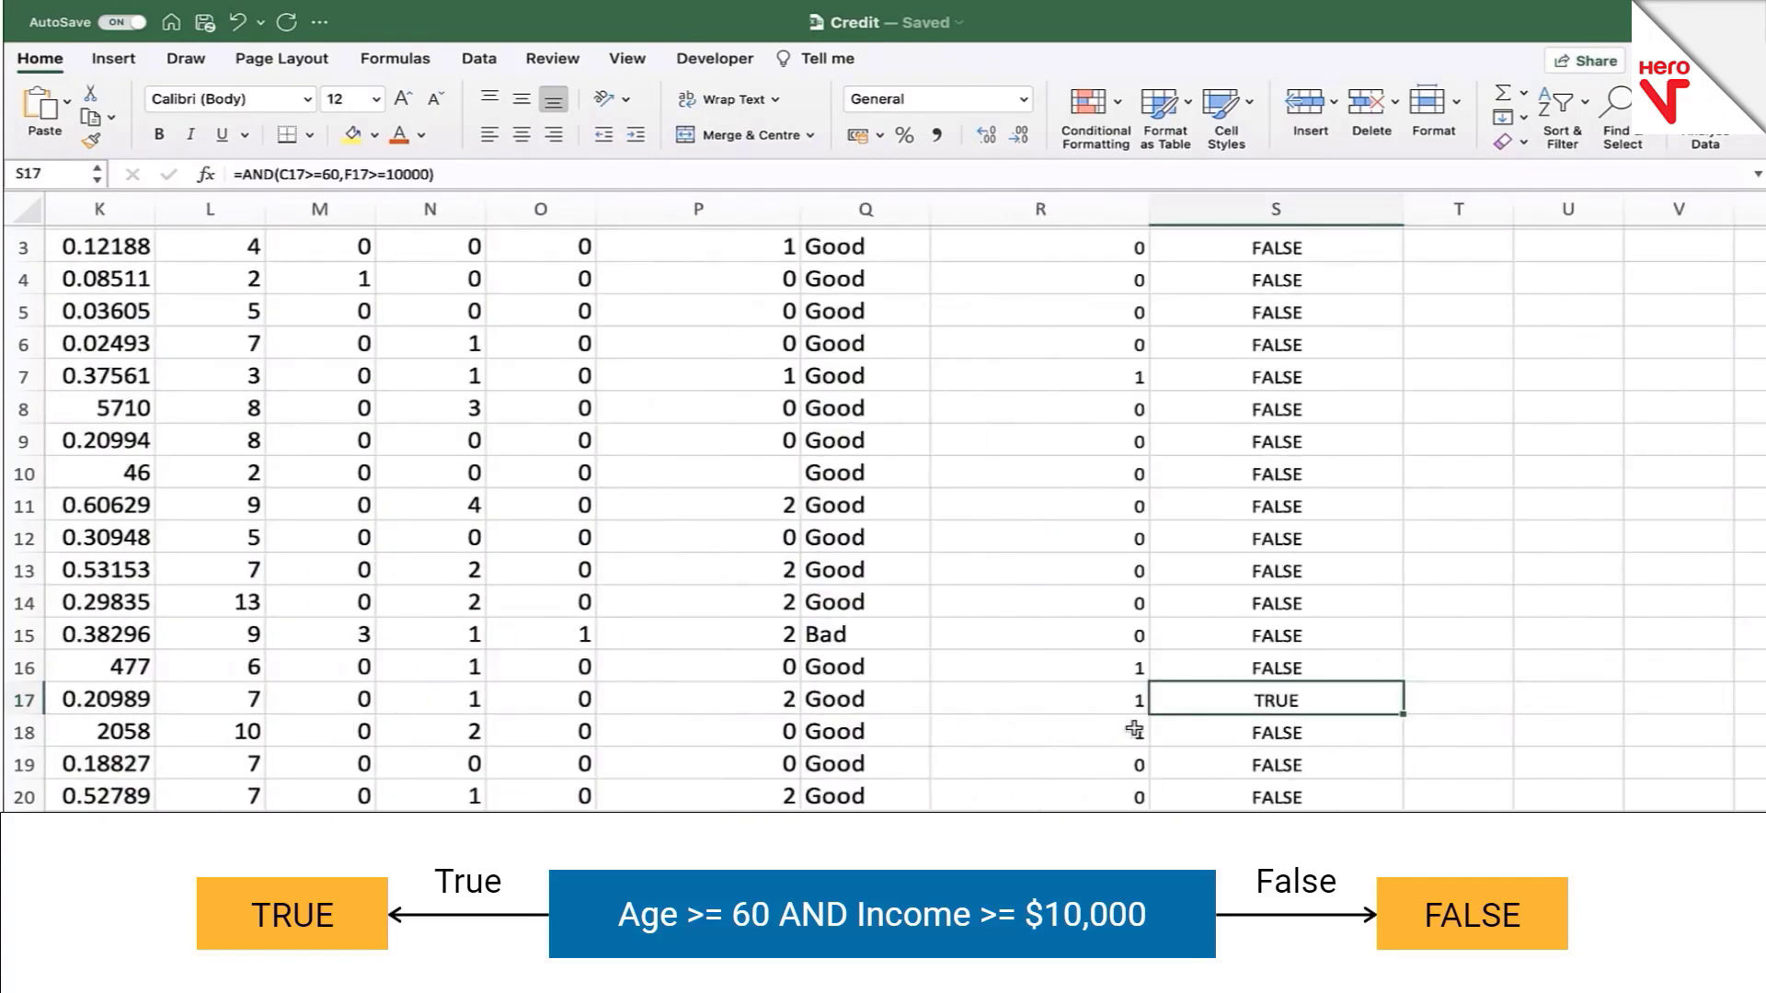
Step: Wrap the AND formula in S17 in an IF, making it =IF(AND(C17>=60,F17>=10000),1,0)
scroll(1577, 666, up, 2)
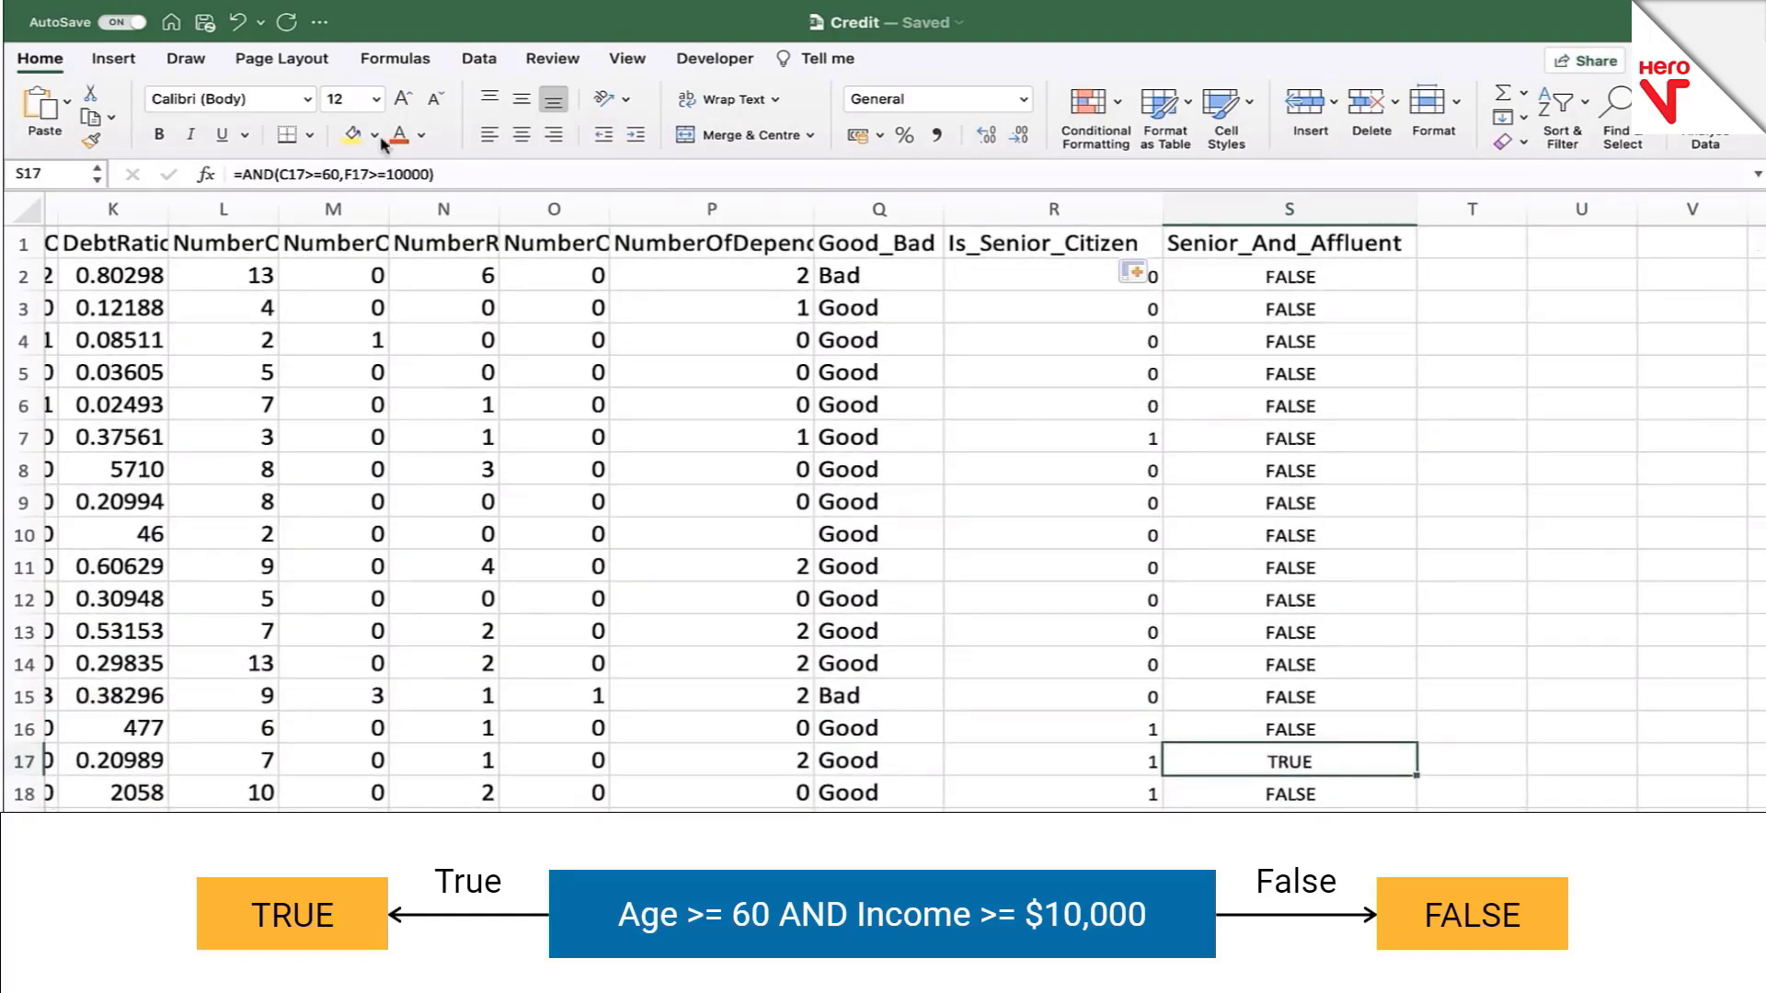
click(246, 177)
text(if()
key(End)
text())
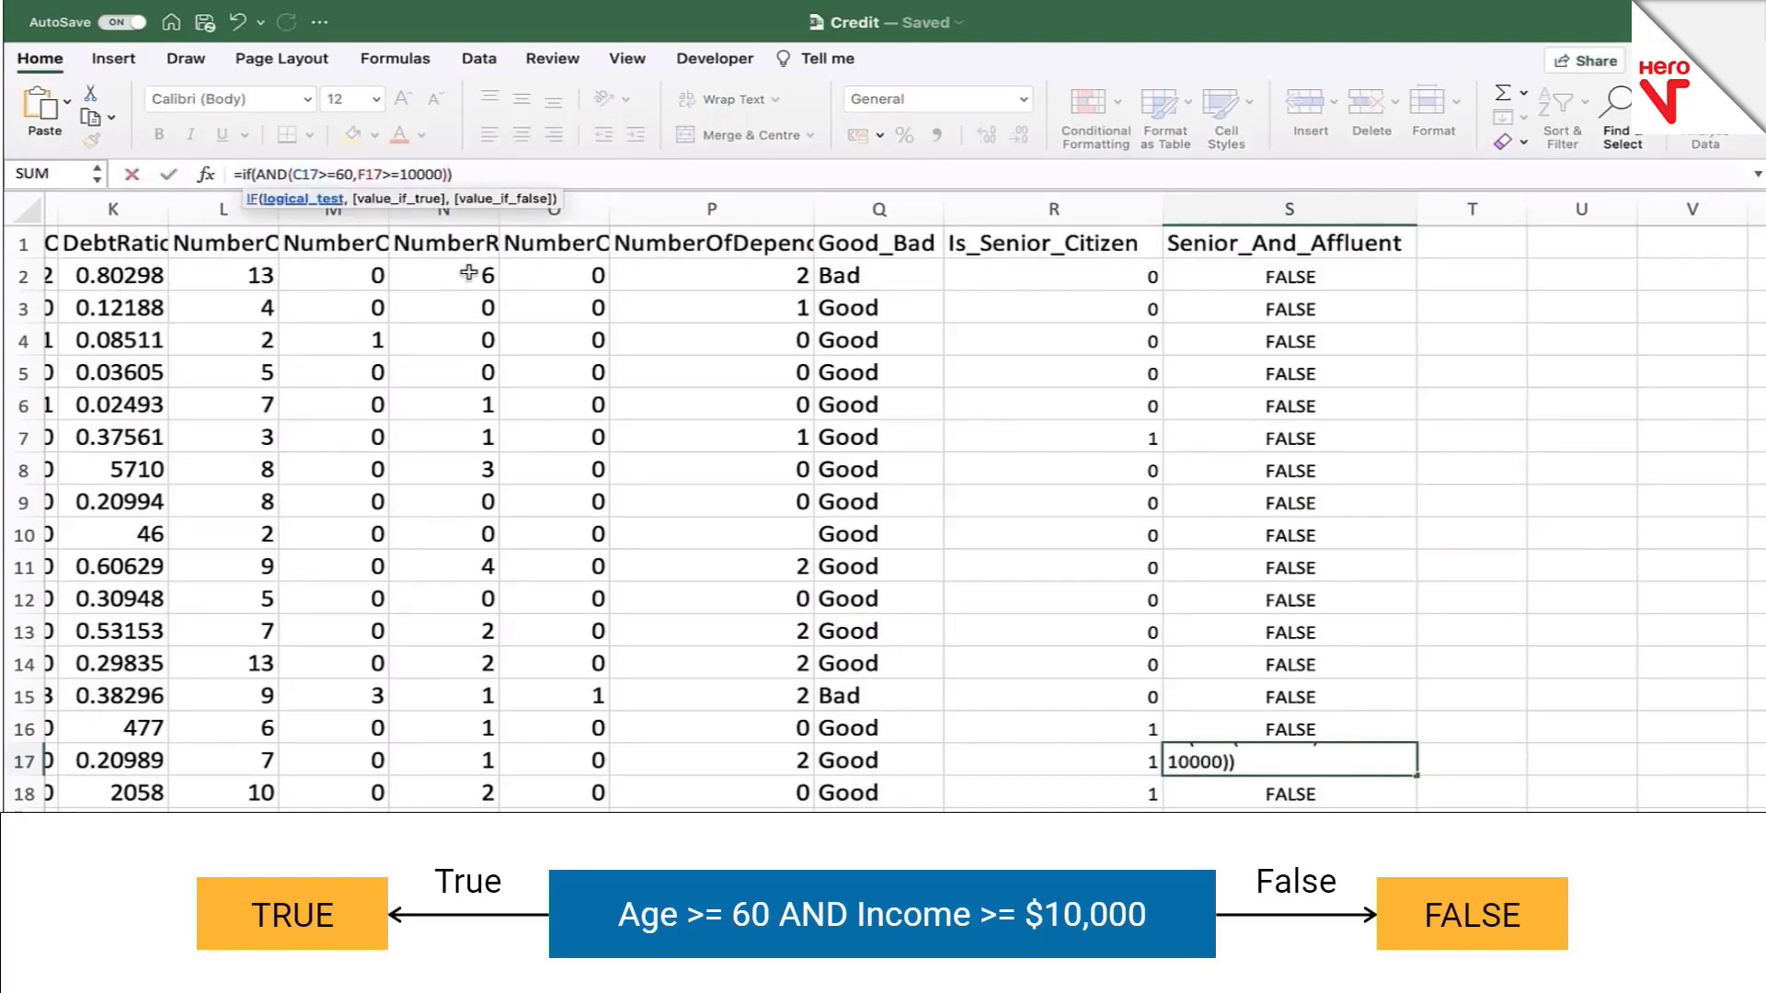
text(,)
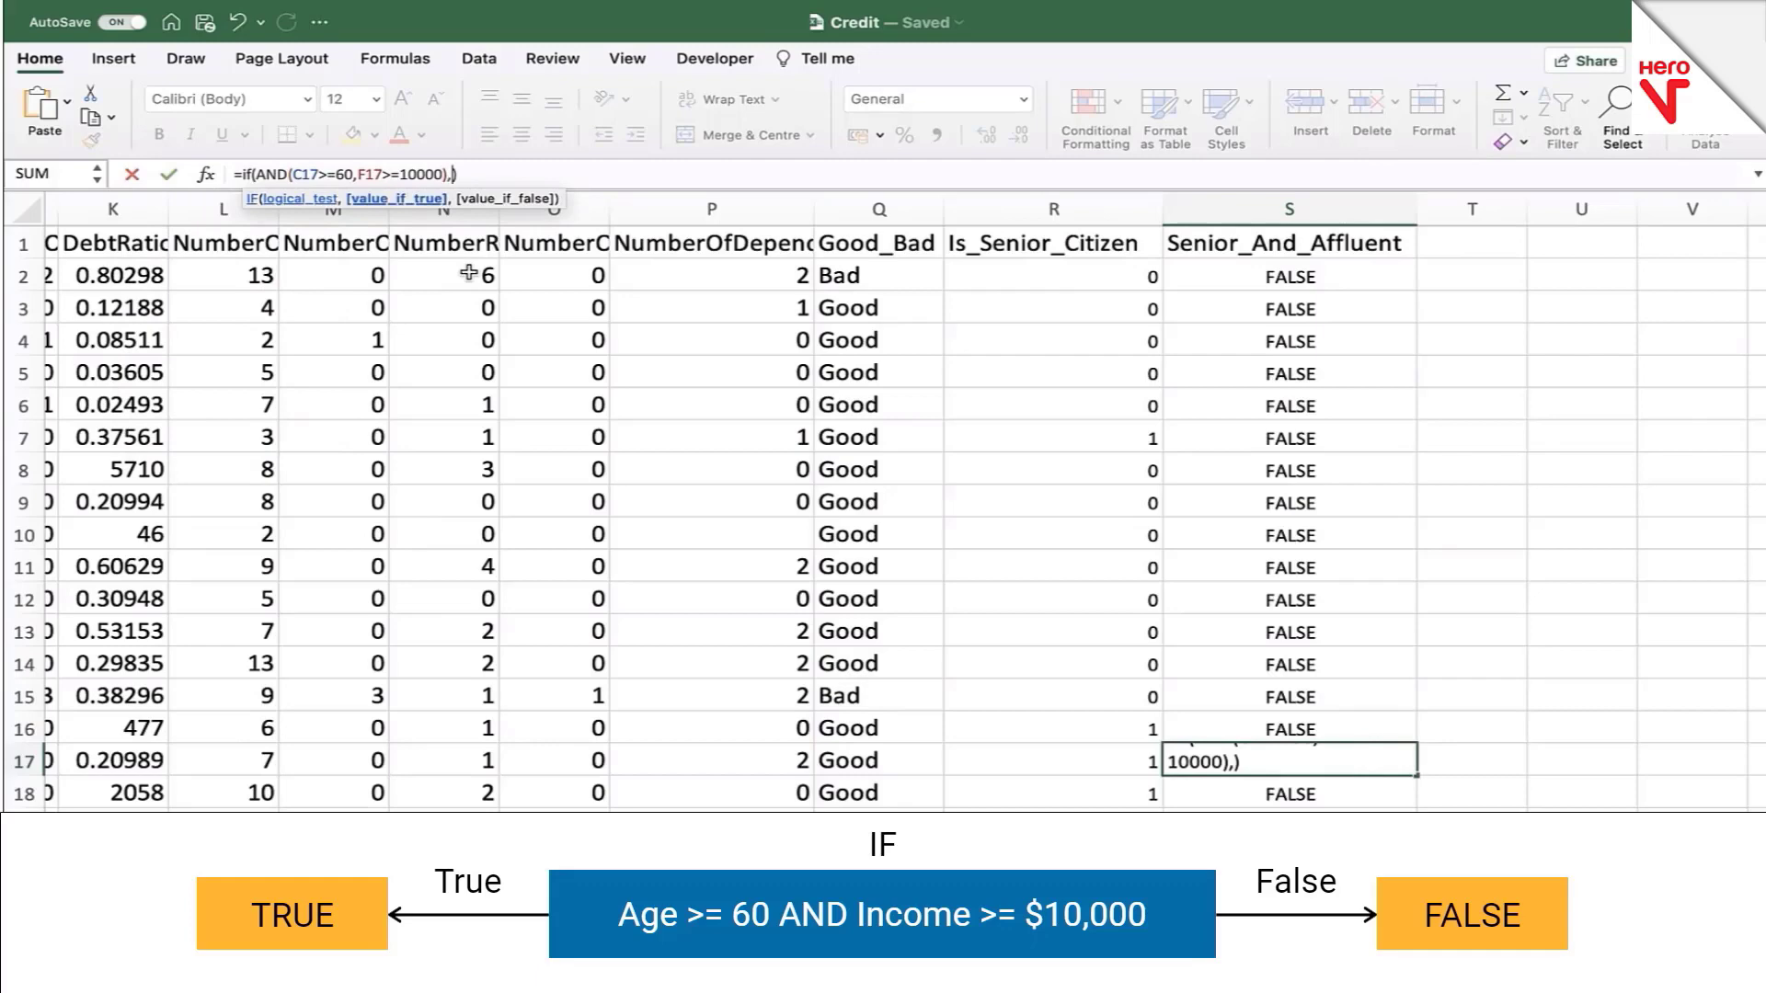
text(1,0)
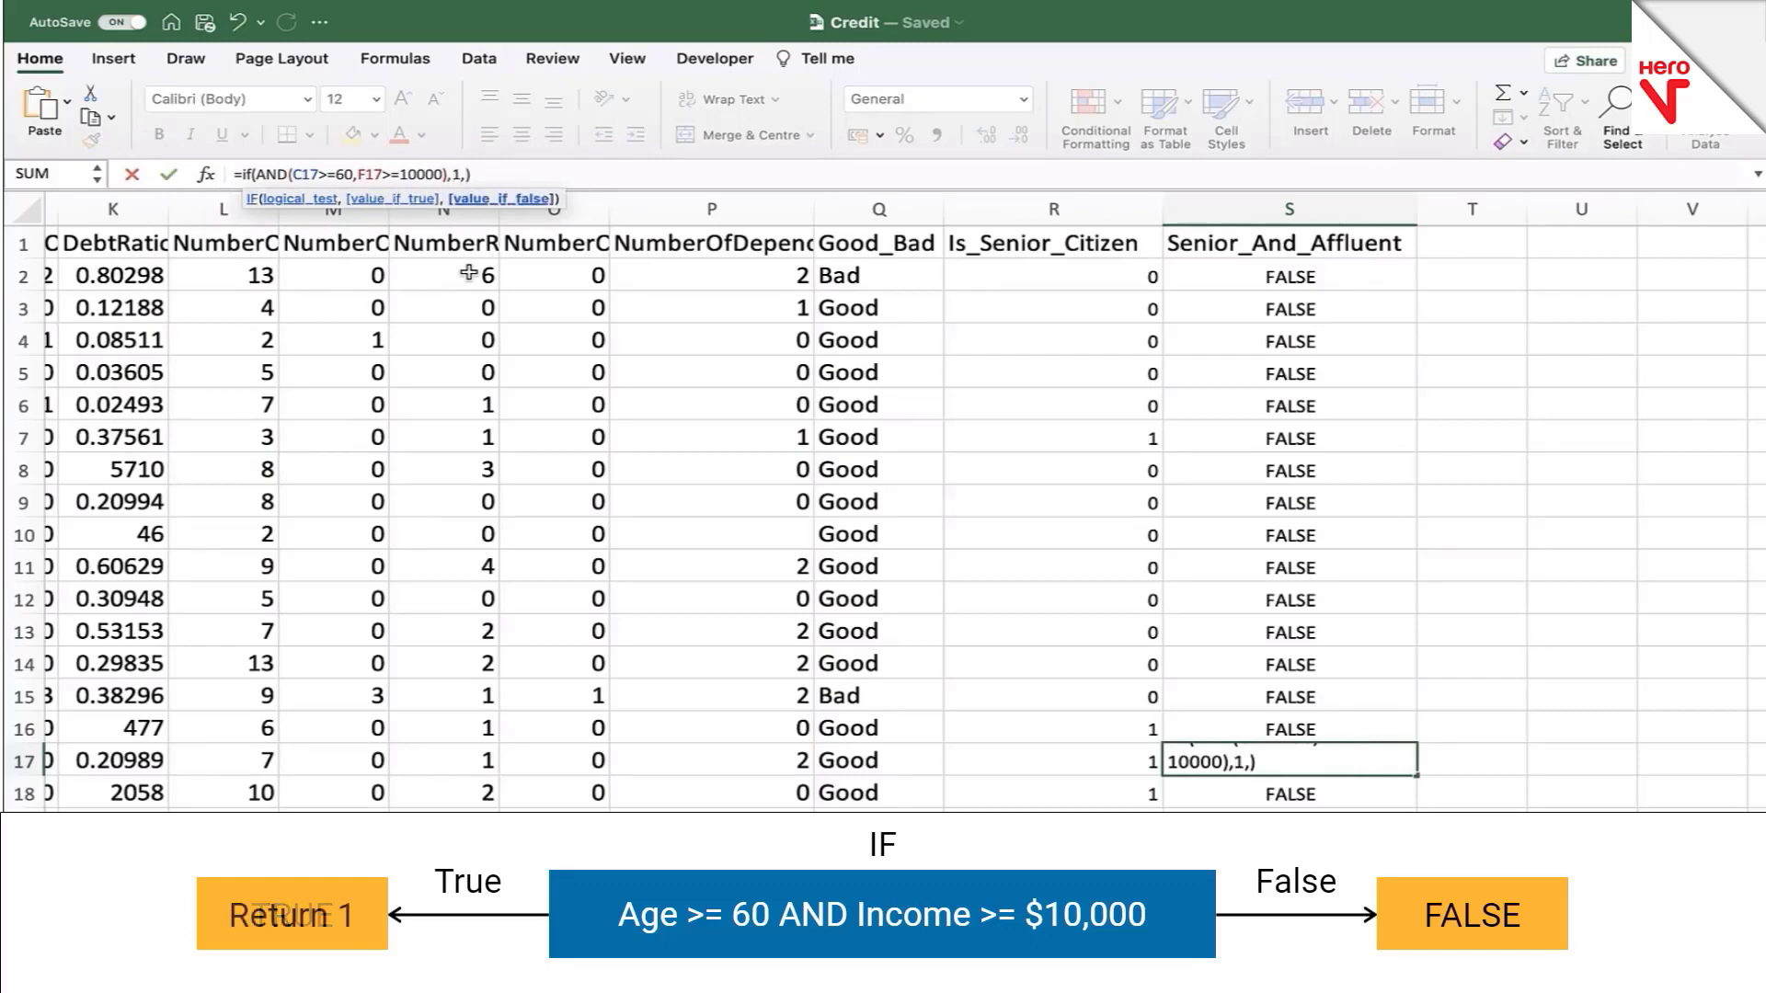
key(Return)
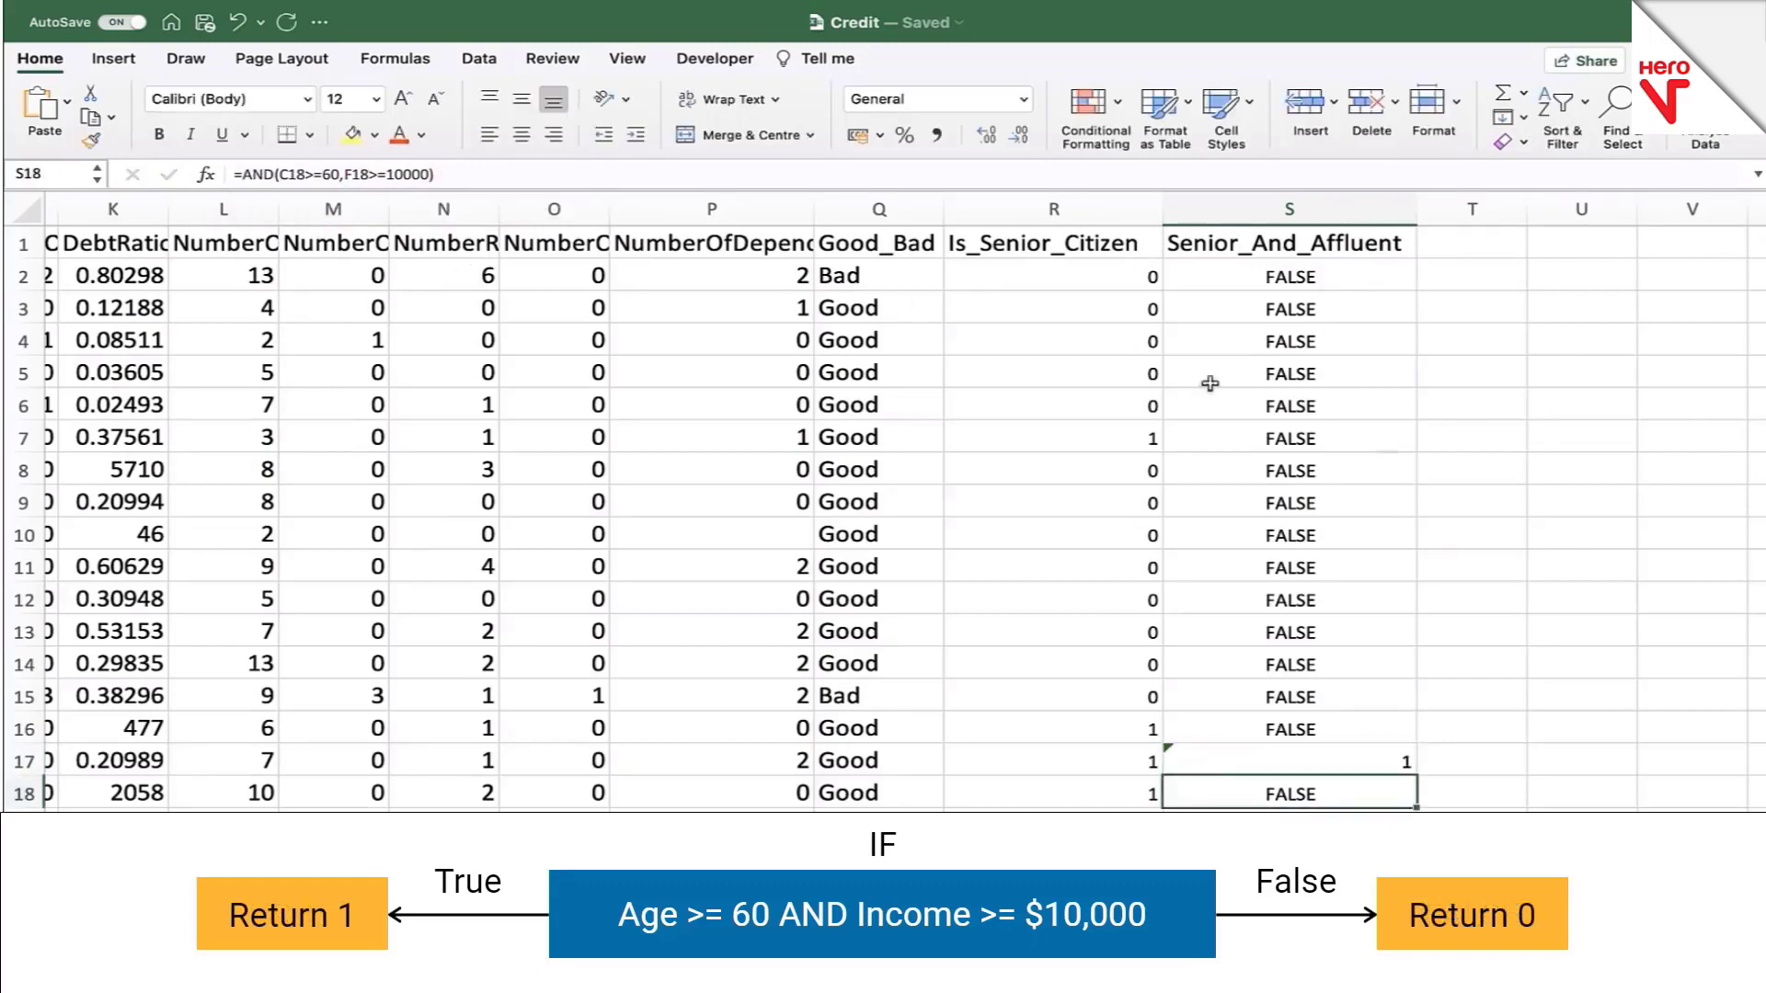
Step: Fill the IF formula from S17 down the rest of the Senior_And_Affluent column
click(1343, 766)
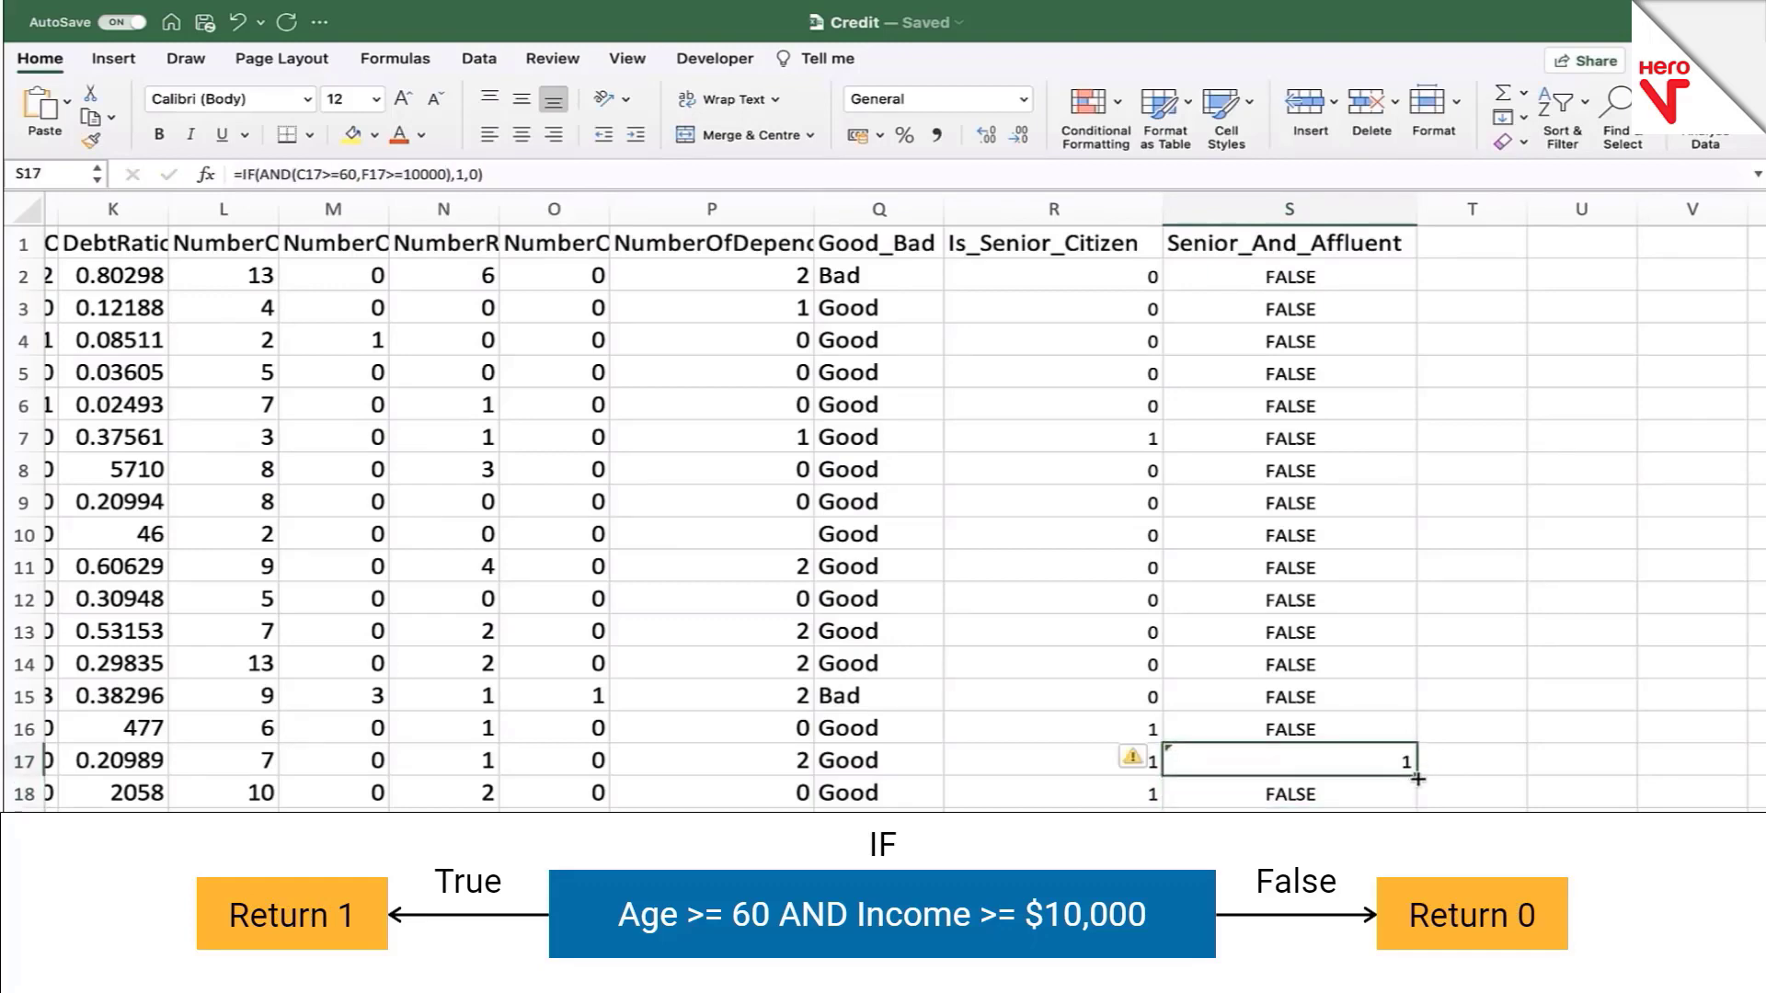
double_click(1417, 777)
drag(1417, 777, 1418, 786)
key(ctrl+z)
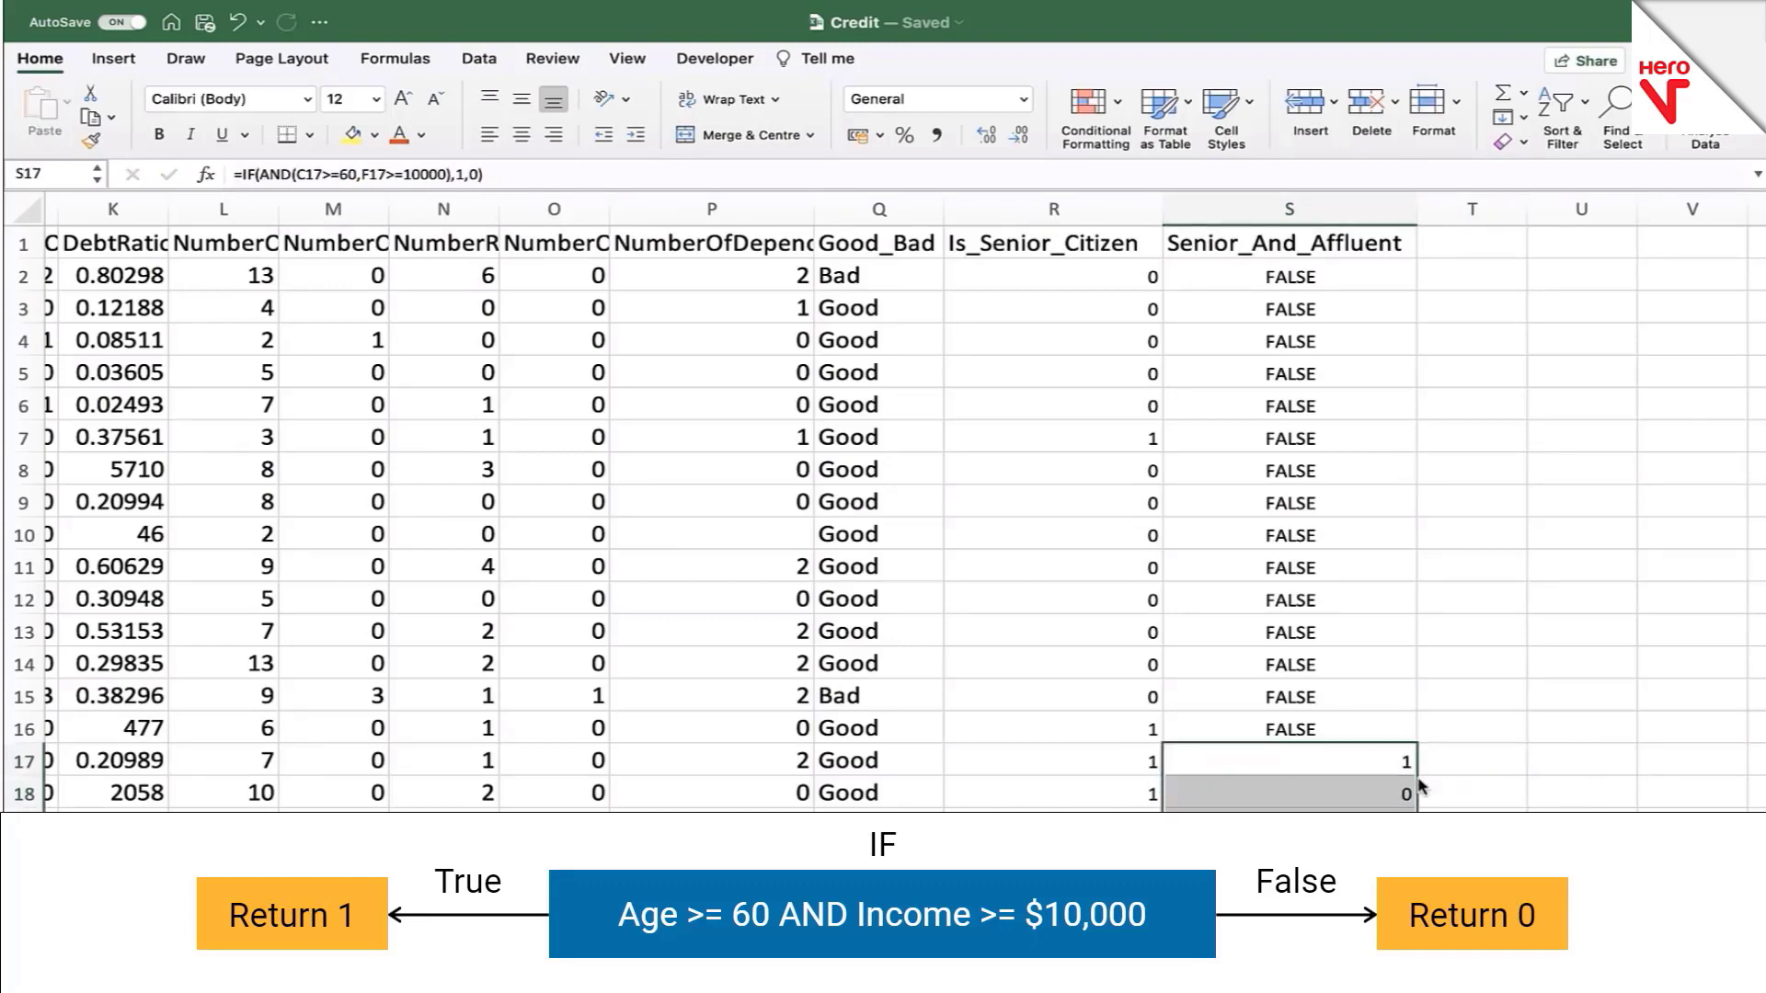
scroll(1420, 786, down, 2)
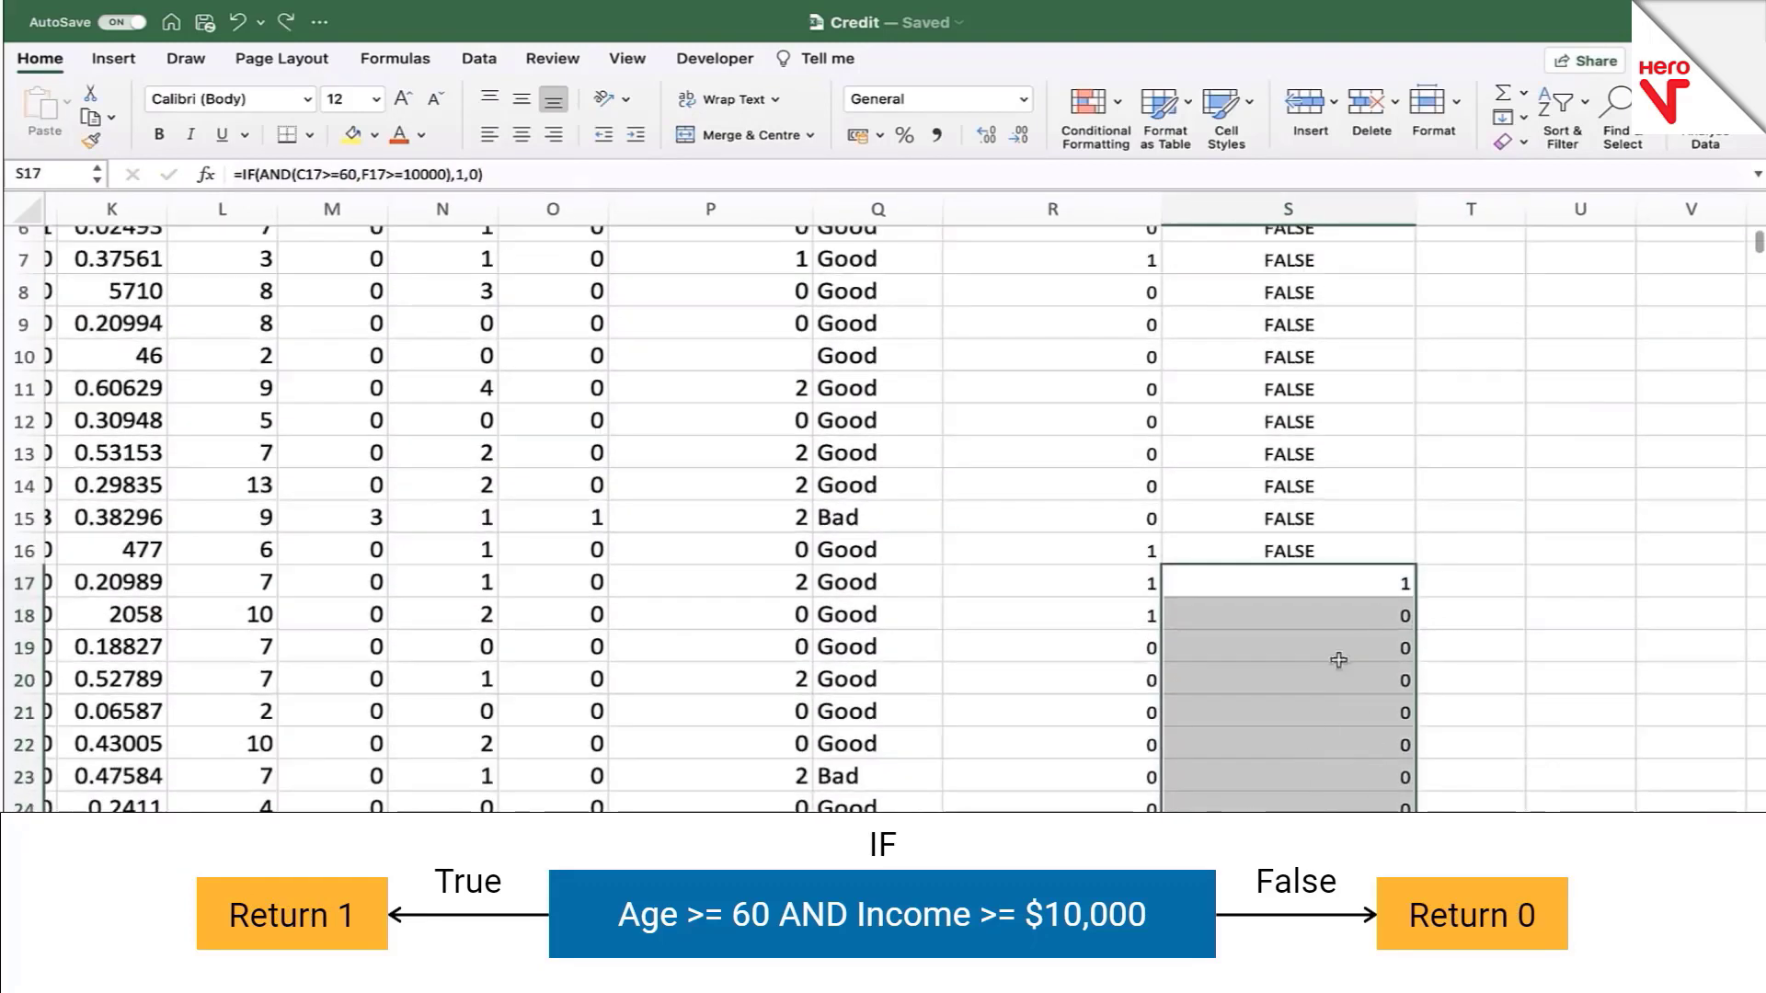
Step: Wrap the AND formula in S2 in an IF, making it =IF(AND(C2>=60,F2>=10000),1,0)
scroll(1337, 658, up, 5)
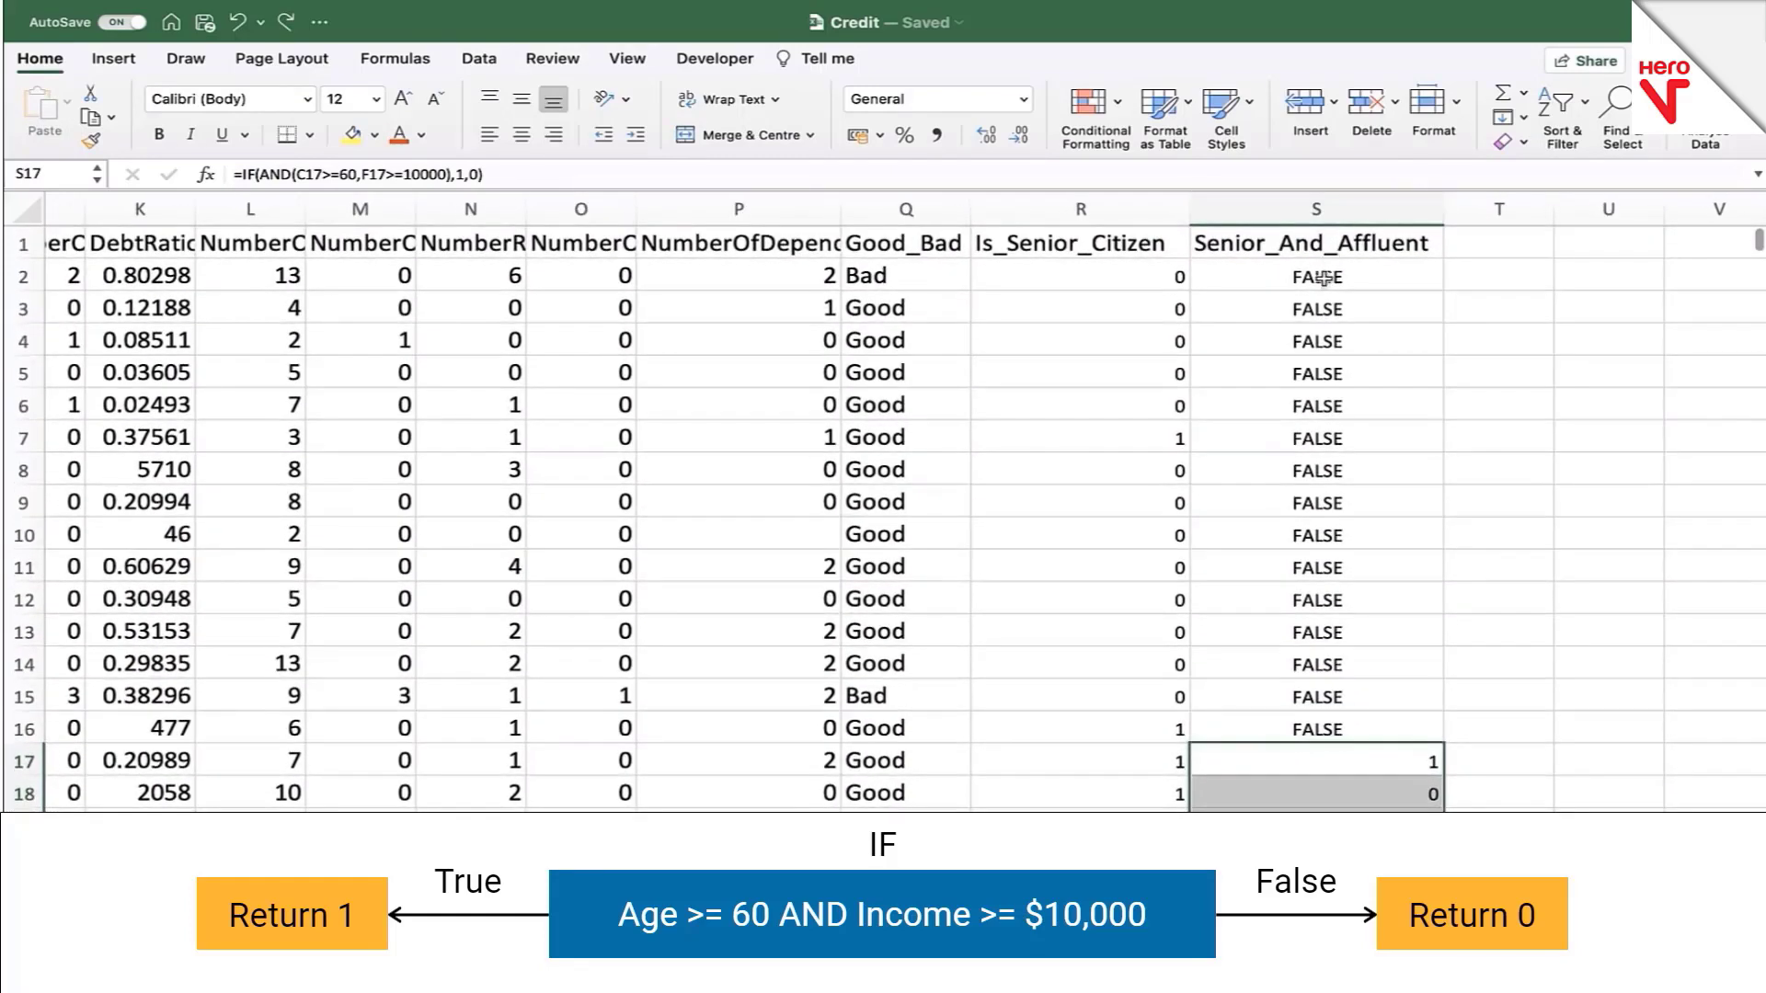
click(1324, 276)
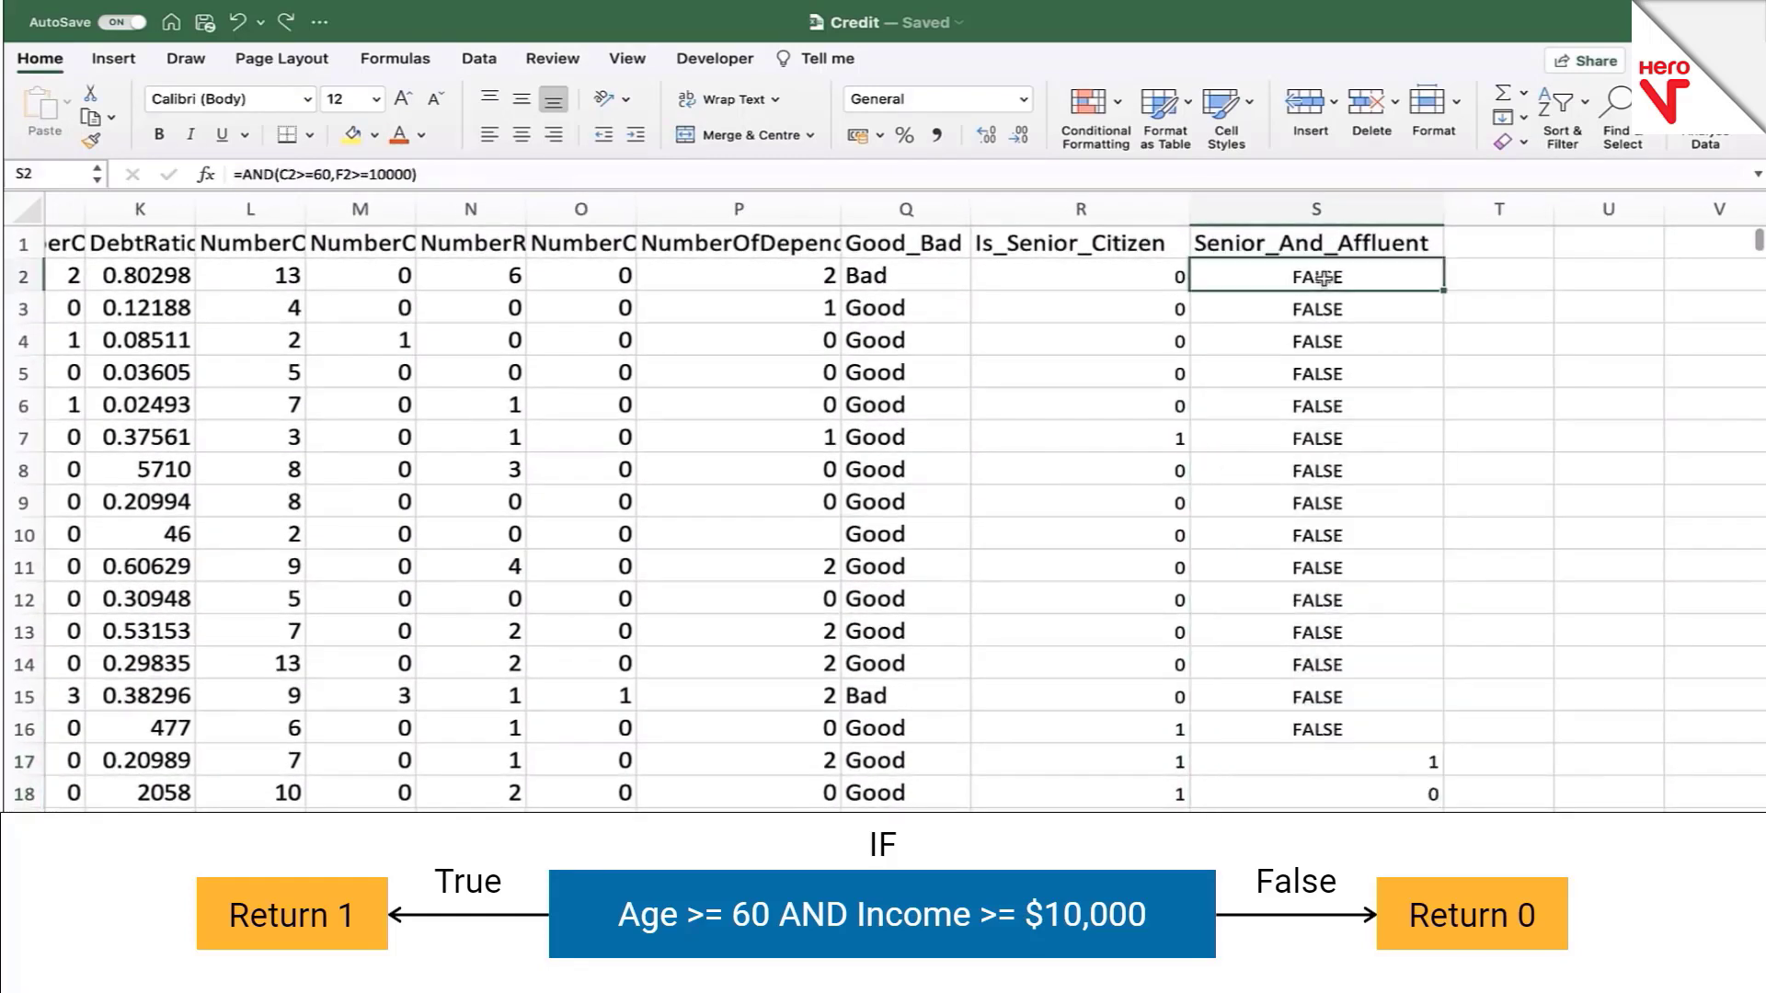
click(244, 174)
text(if)
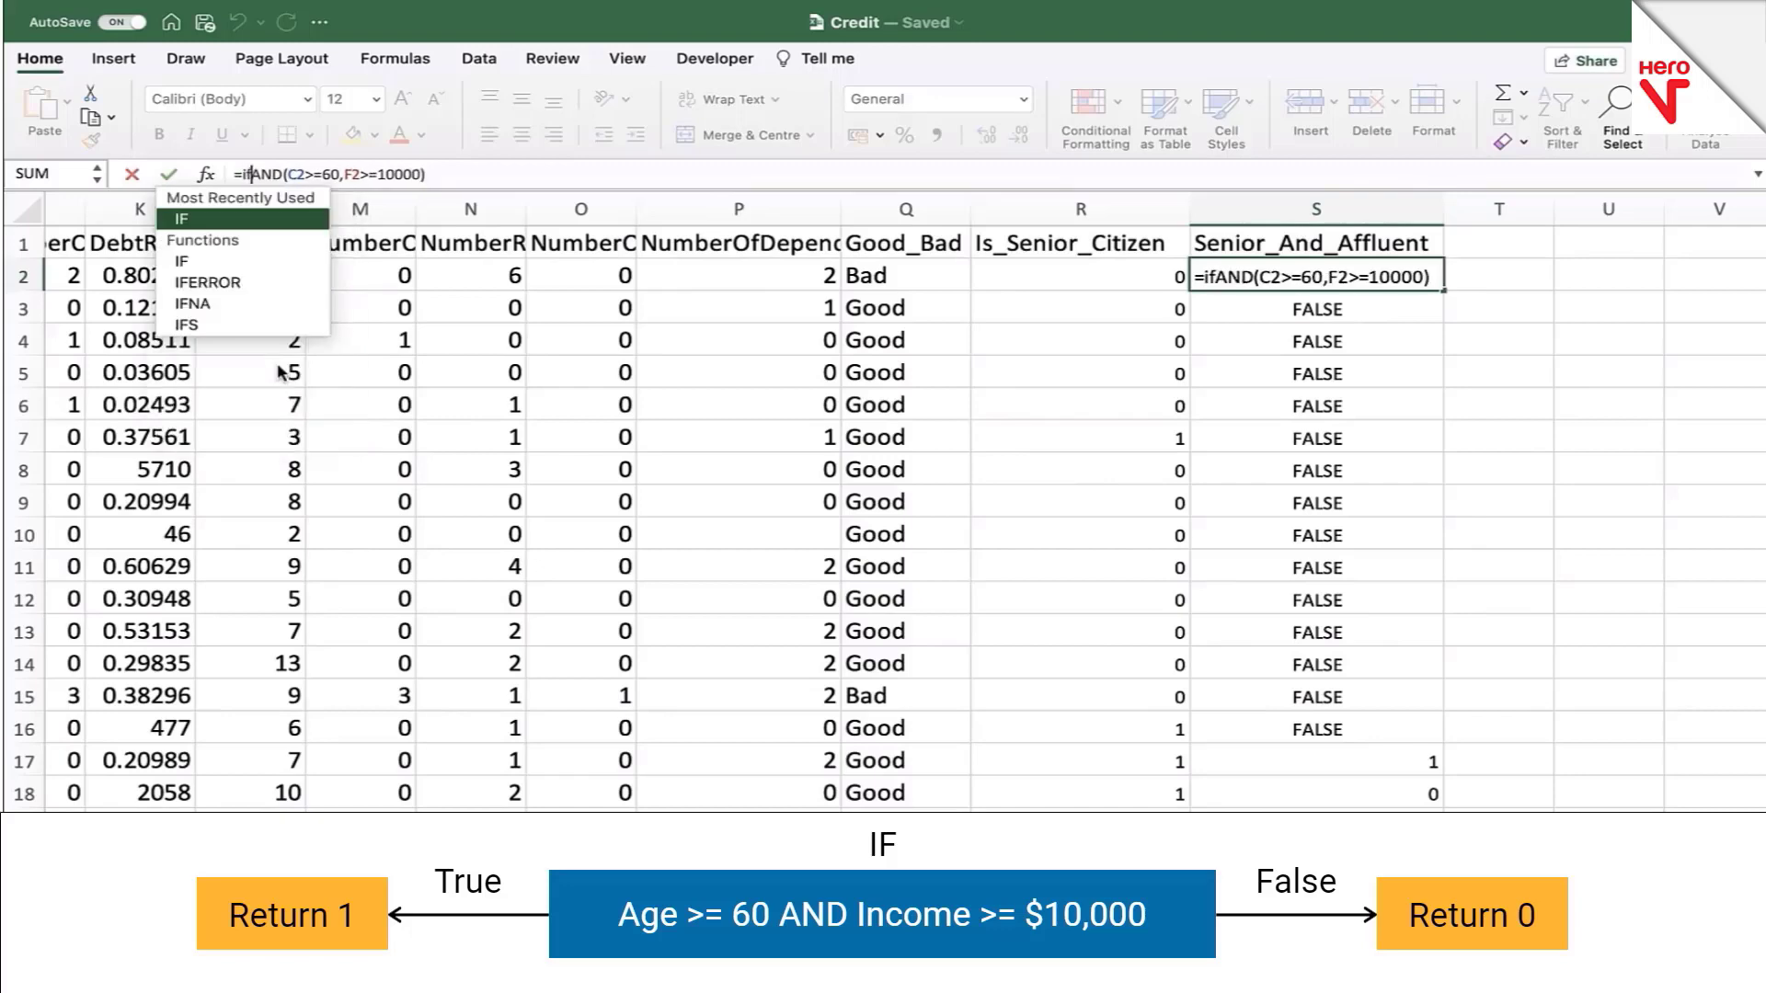
text(()
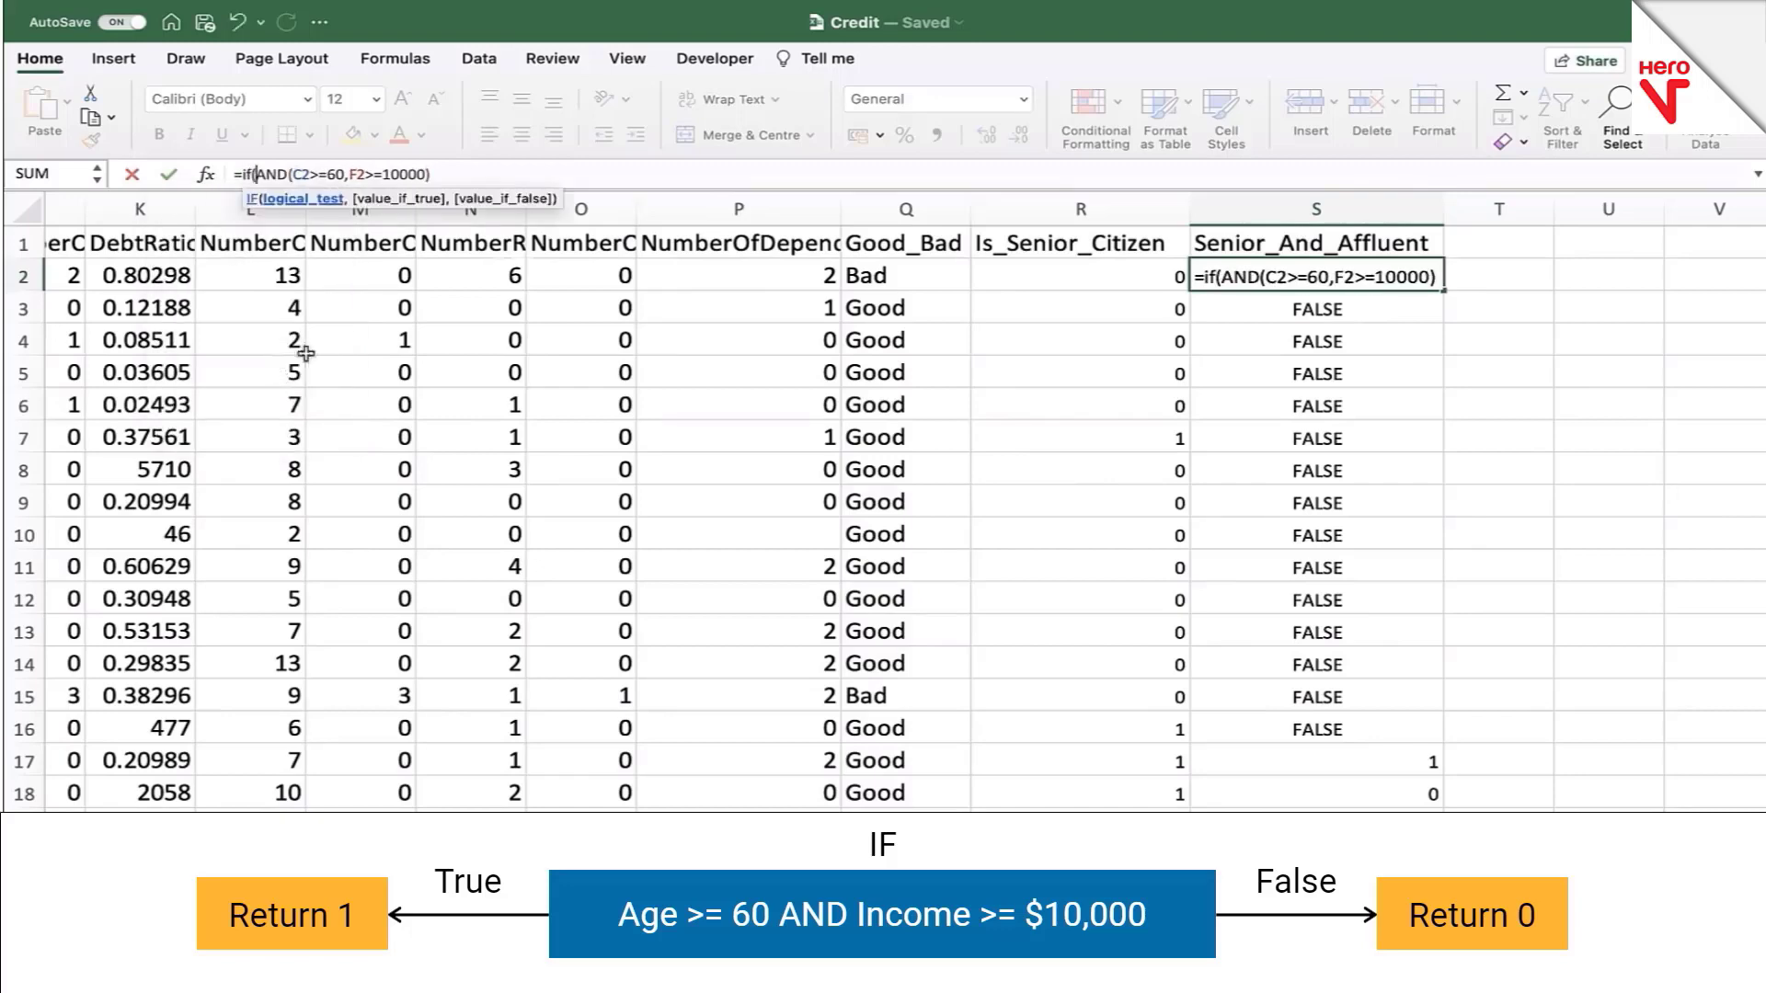
click(433, 174)
text())
key(Left)
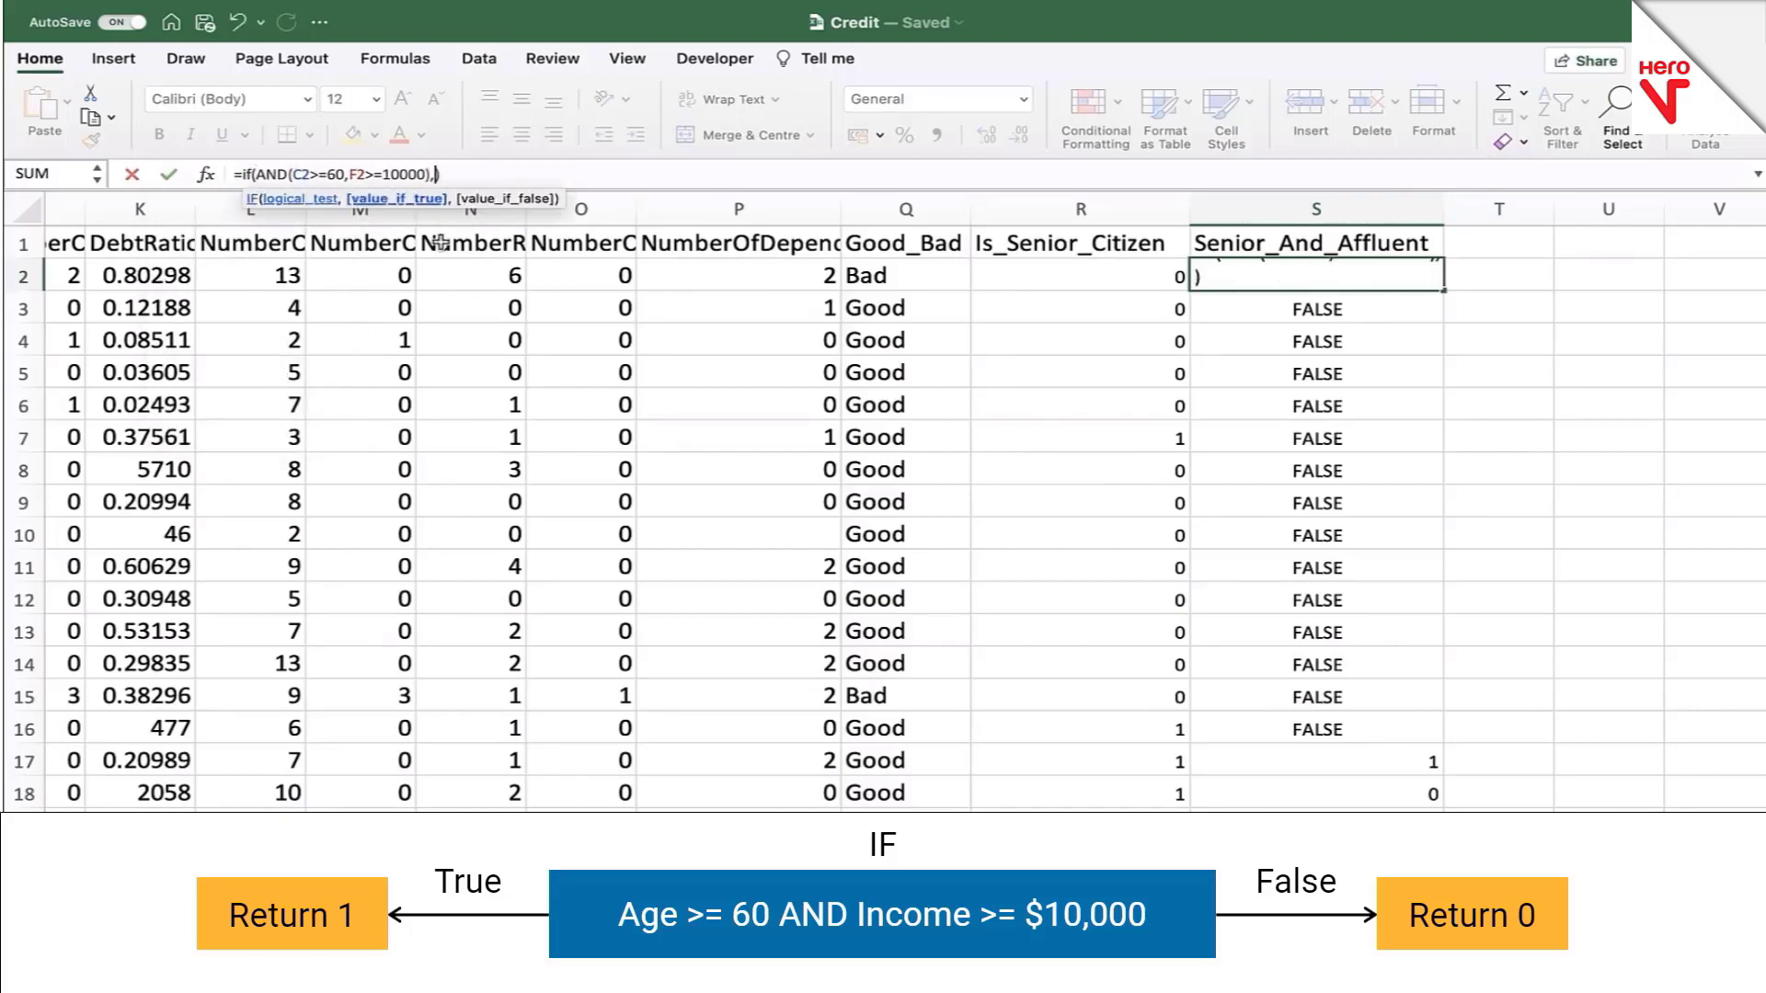
text(,1,0)
key(Return)
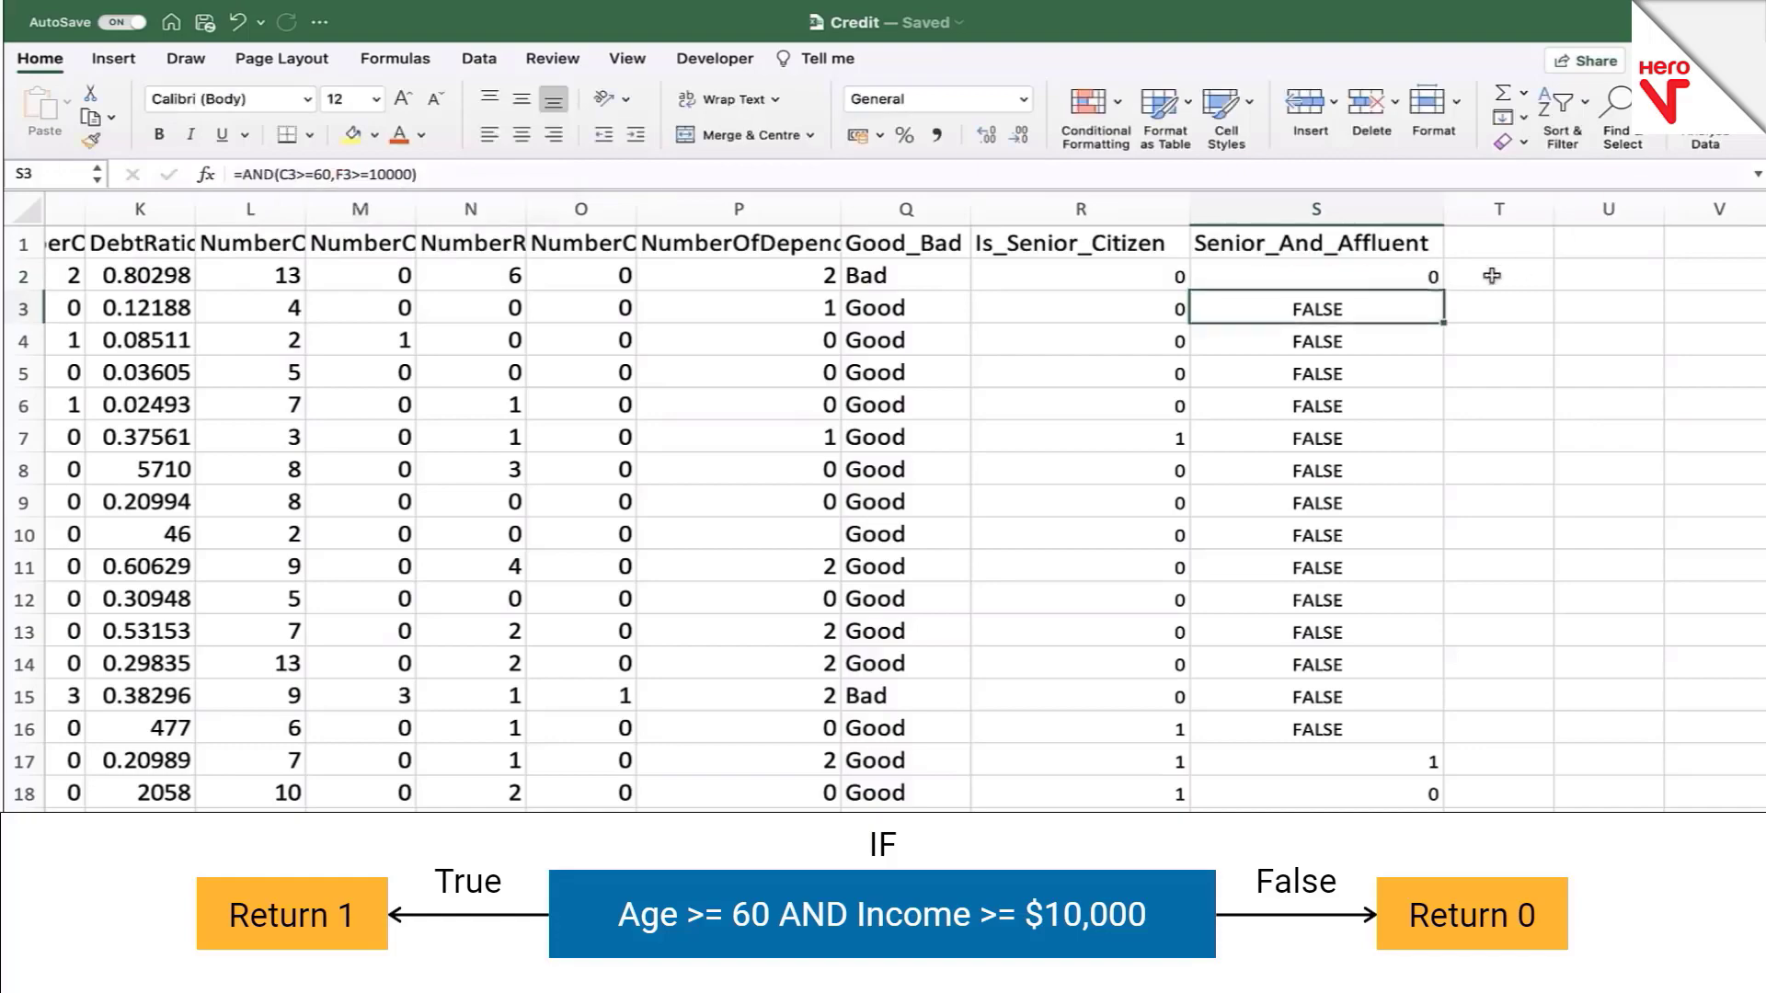
Step: Fill the IF formula from S2 down the whole Senior_And_Affluent column and look over the filled rows
click(1367, 276)
double_click(1440, 289)
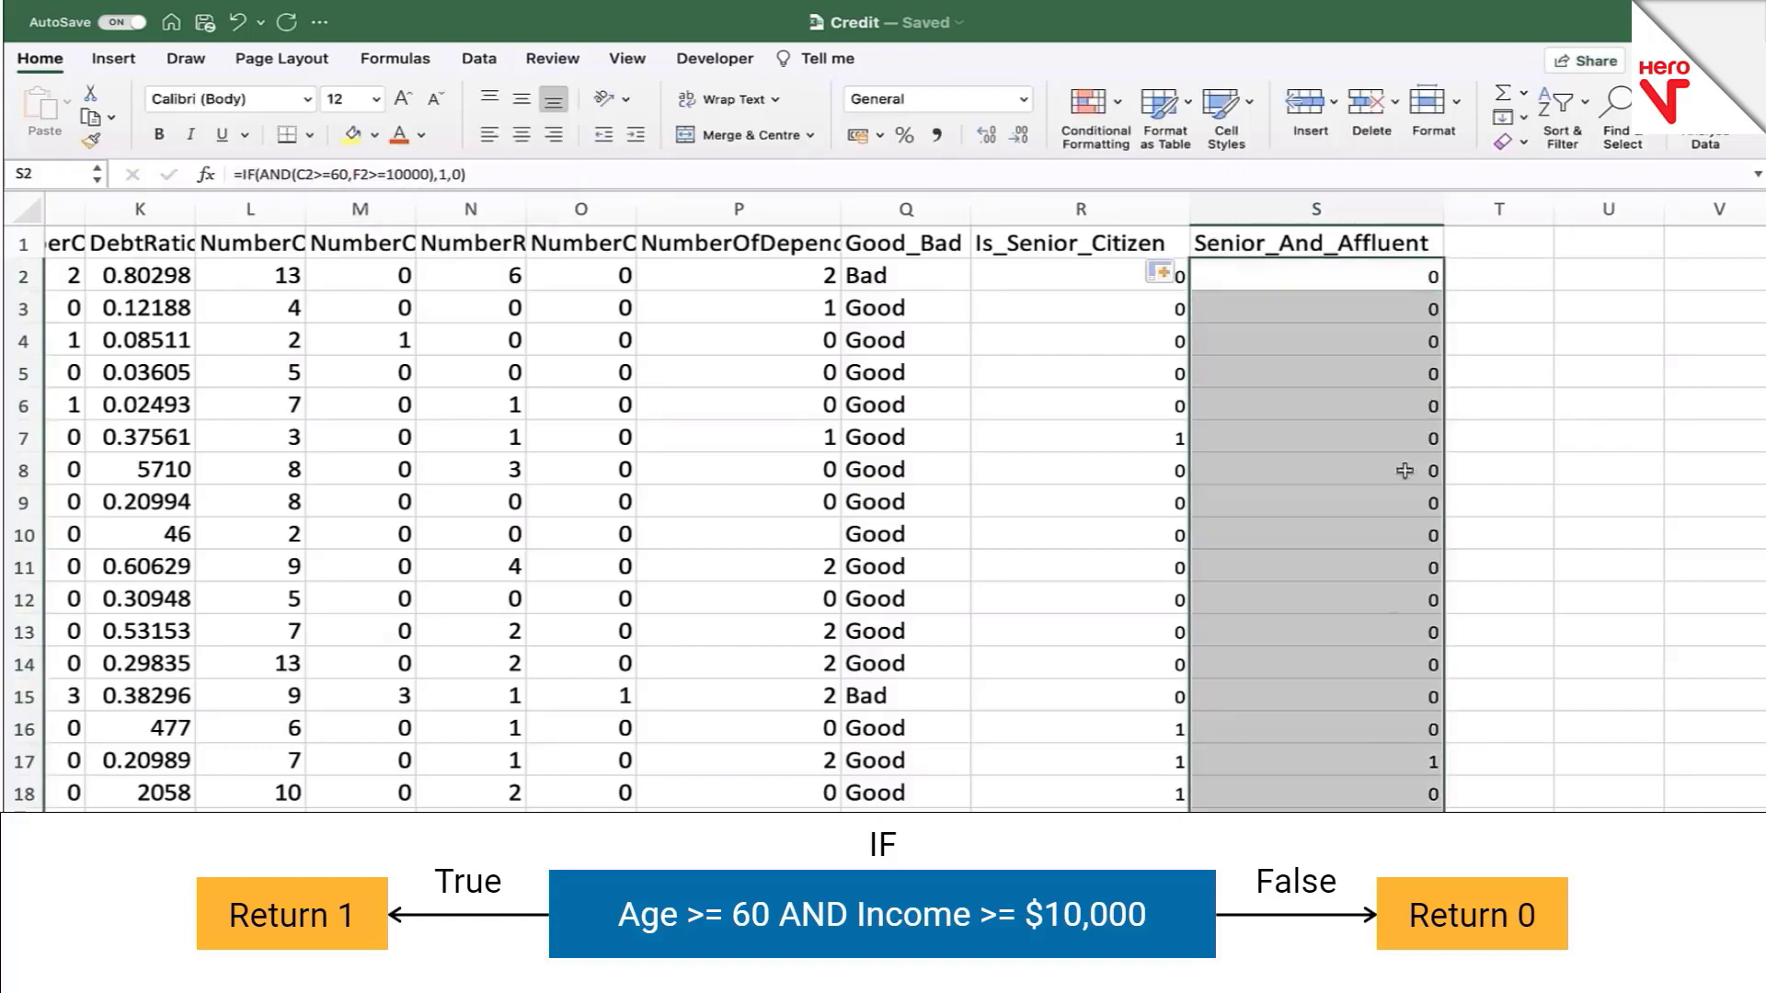
scroll(1389, 552, down, 5)
scroll(1379, 588, up, 5)
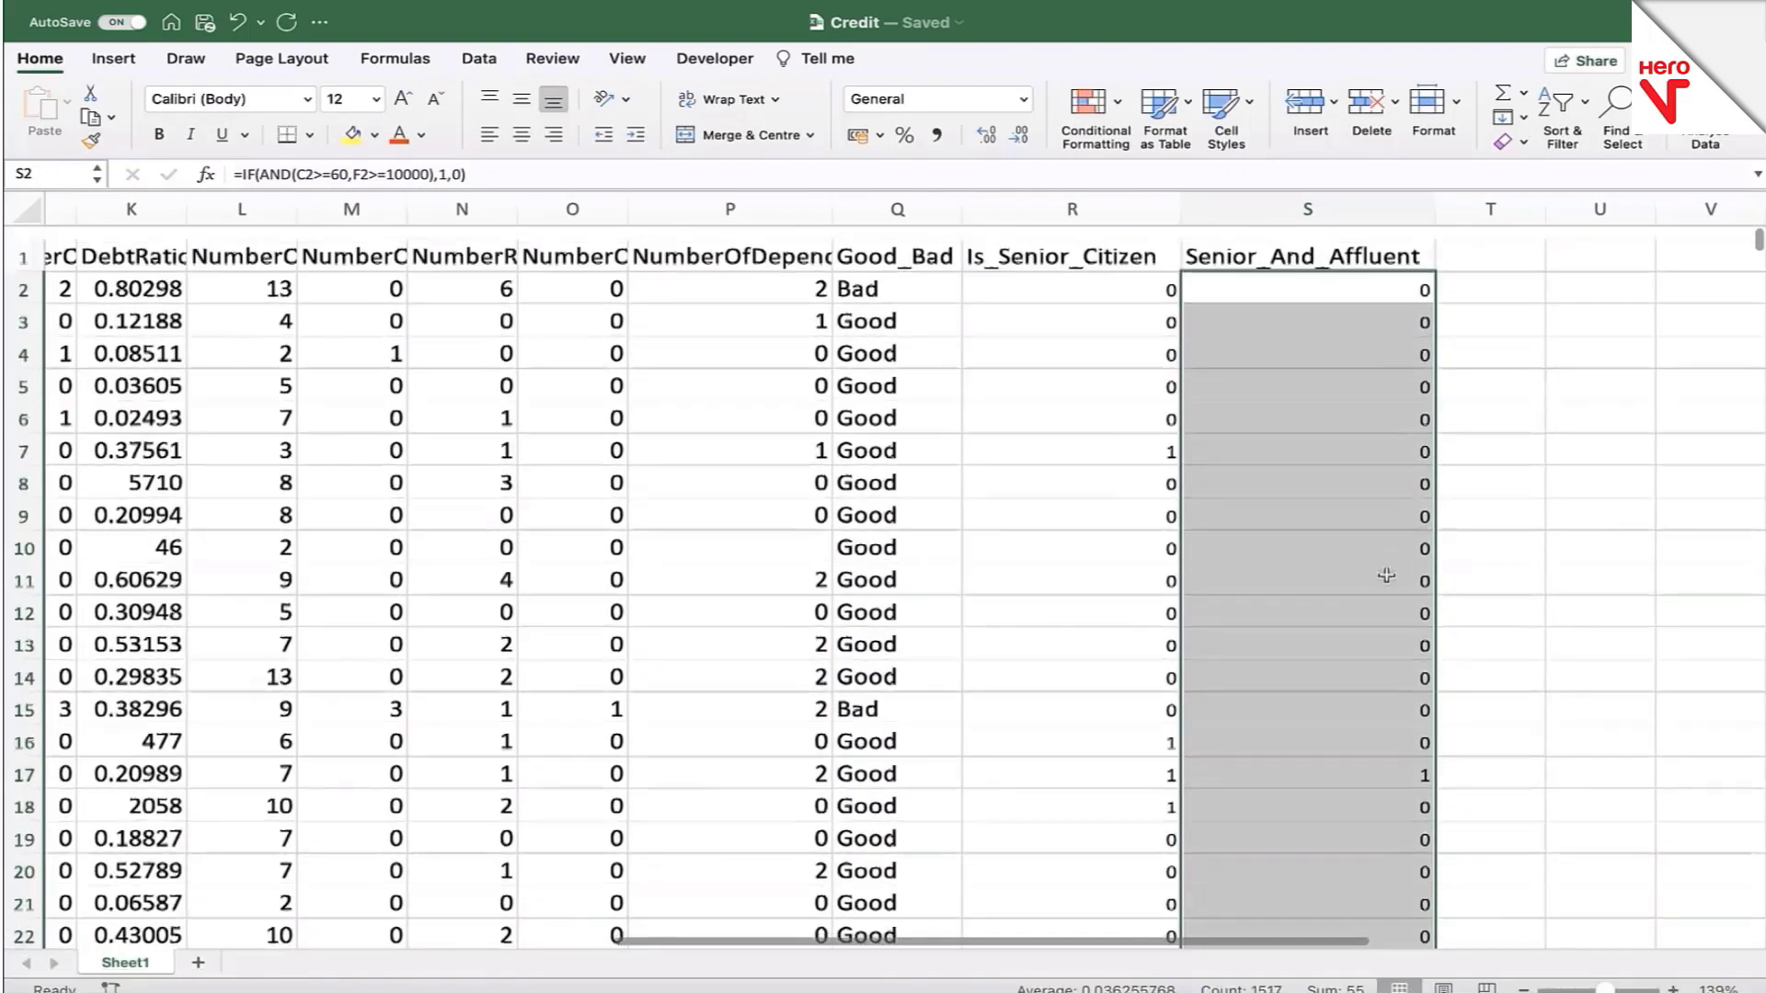
scroll(1363, 721, down, 7)
scroll(1364, 717, down, 1)
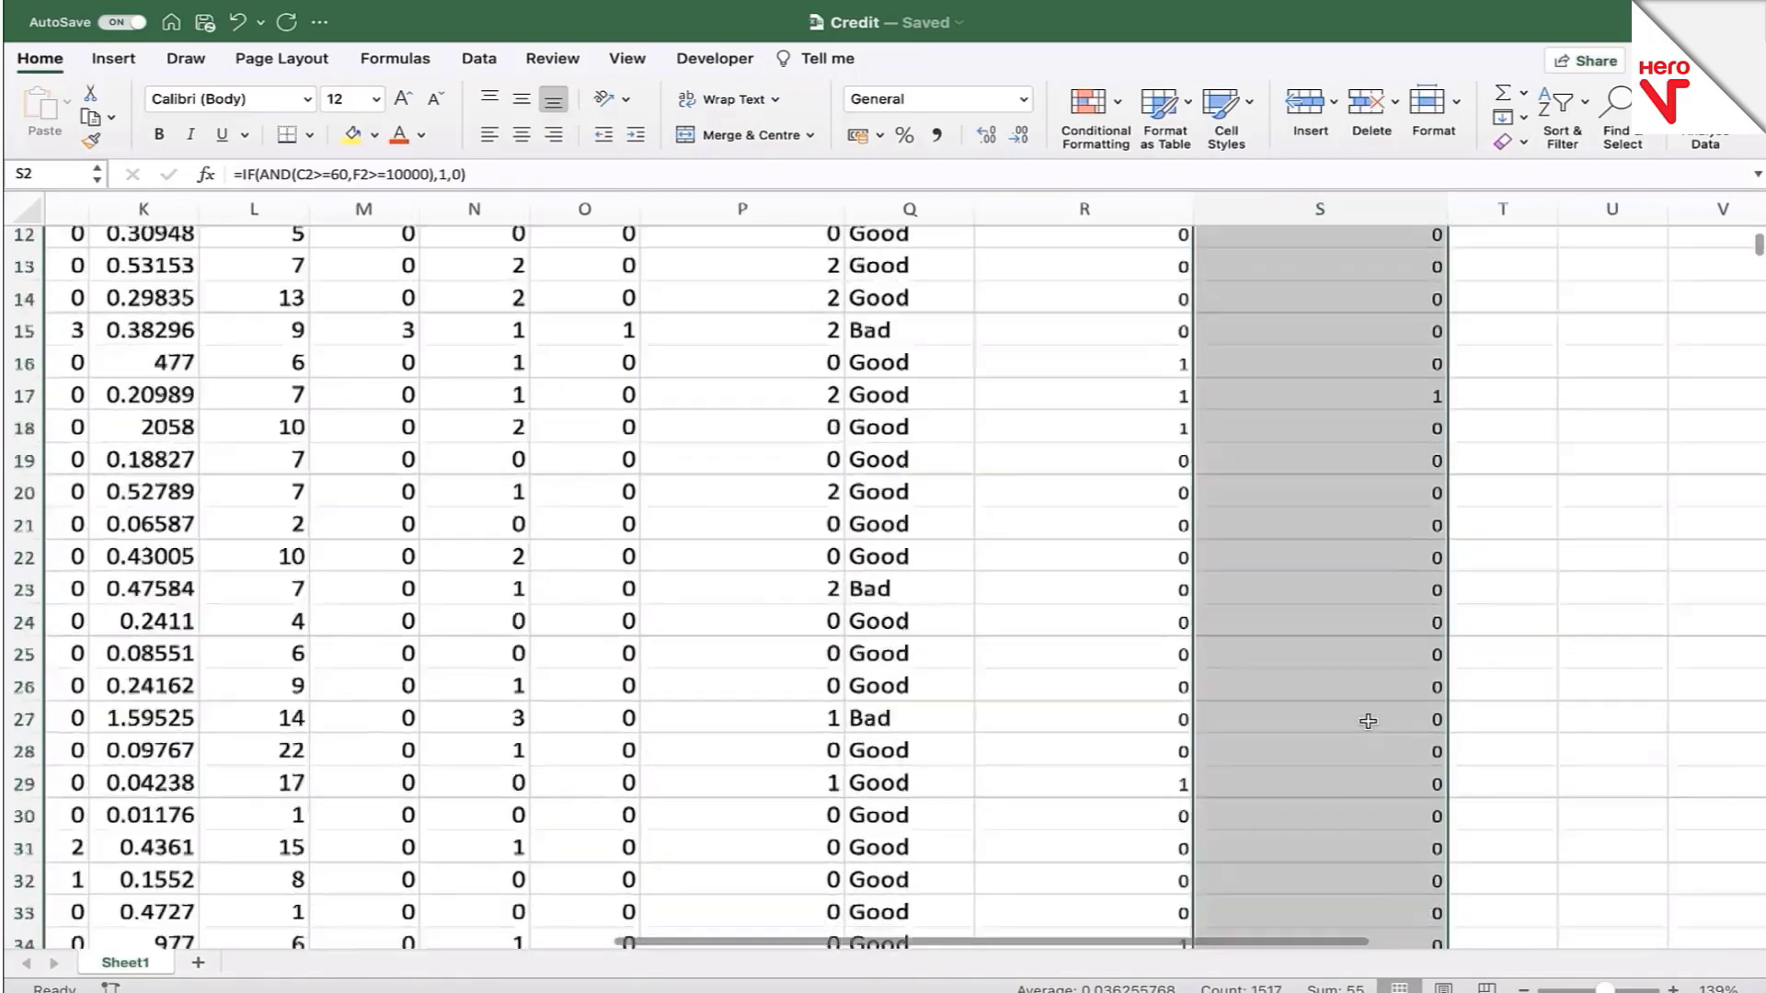
scroll(1398, 552, up, 6)
Step: Examine the true and false return values of the IF formula in S2, leaving the formula as it is
click(1318, 267)
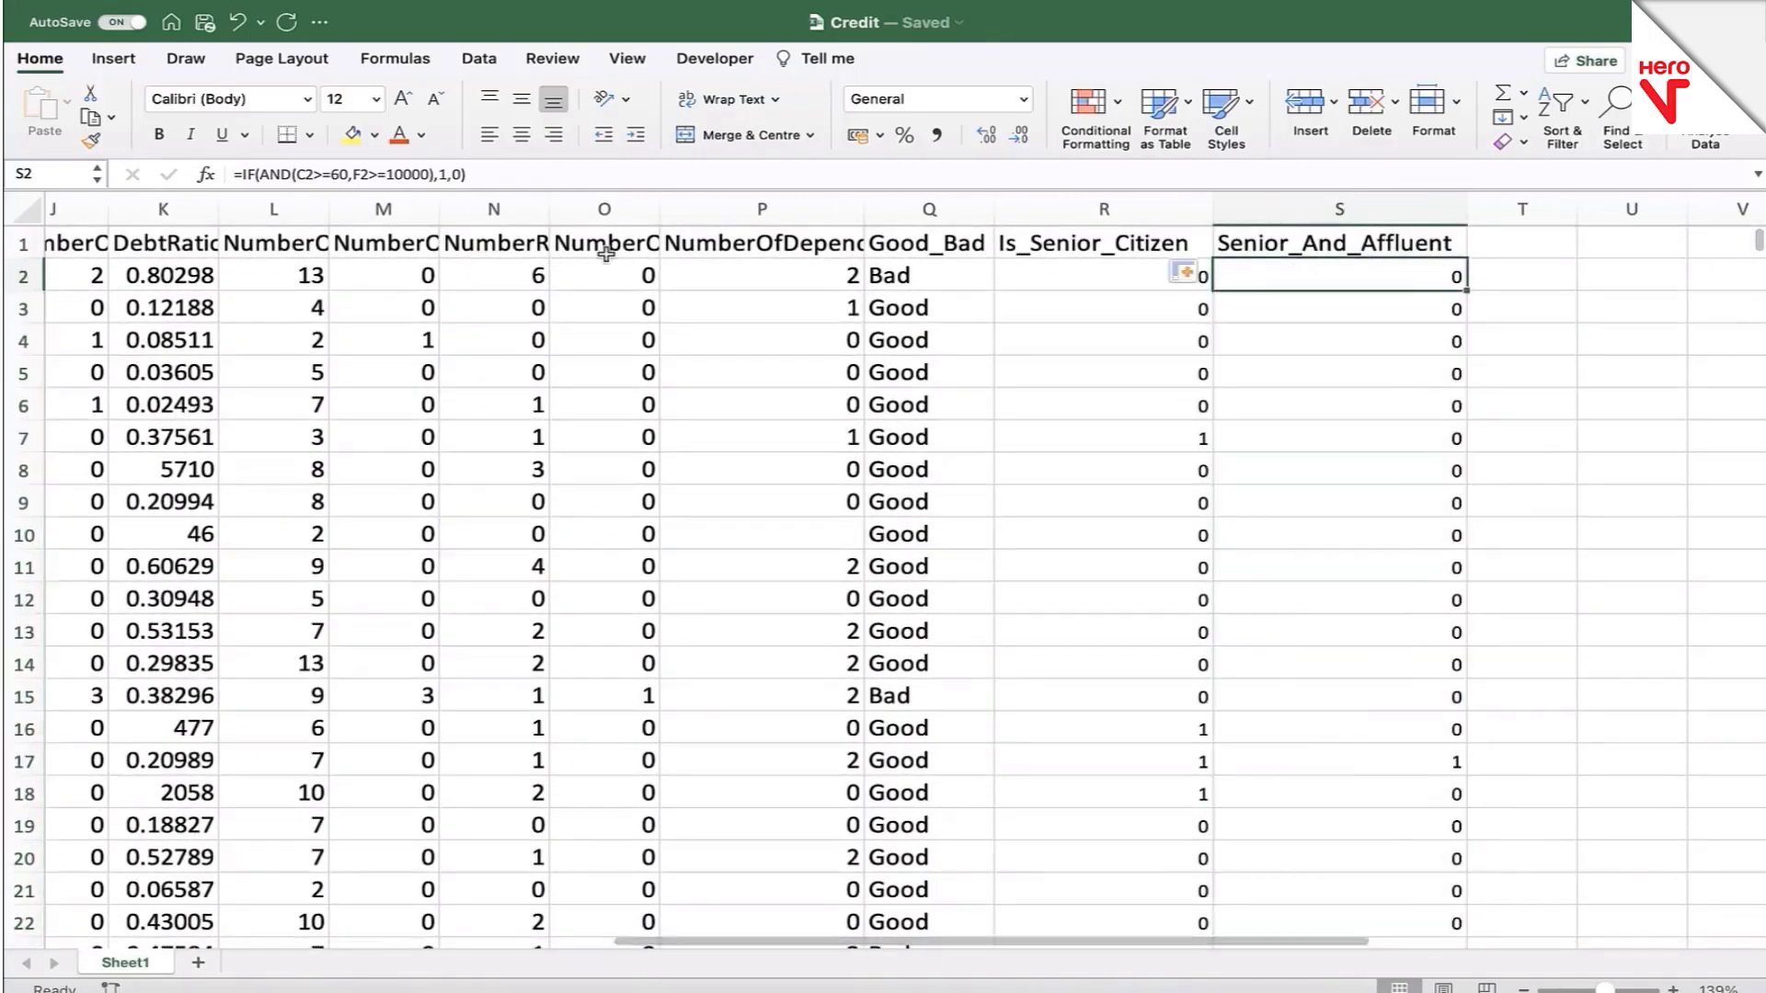
click(442, 175)
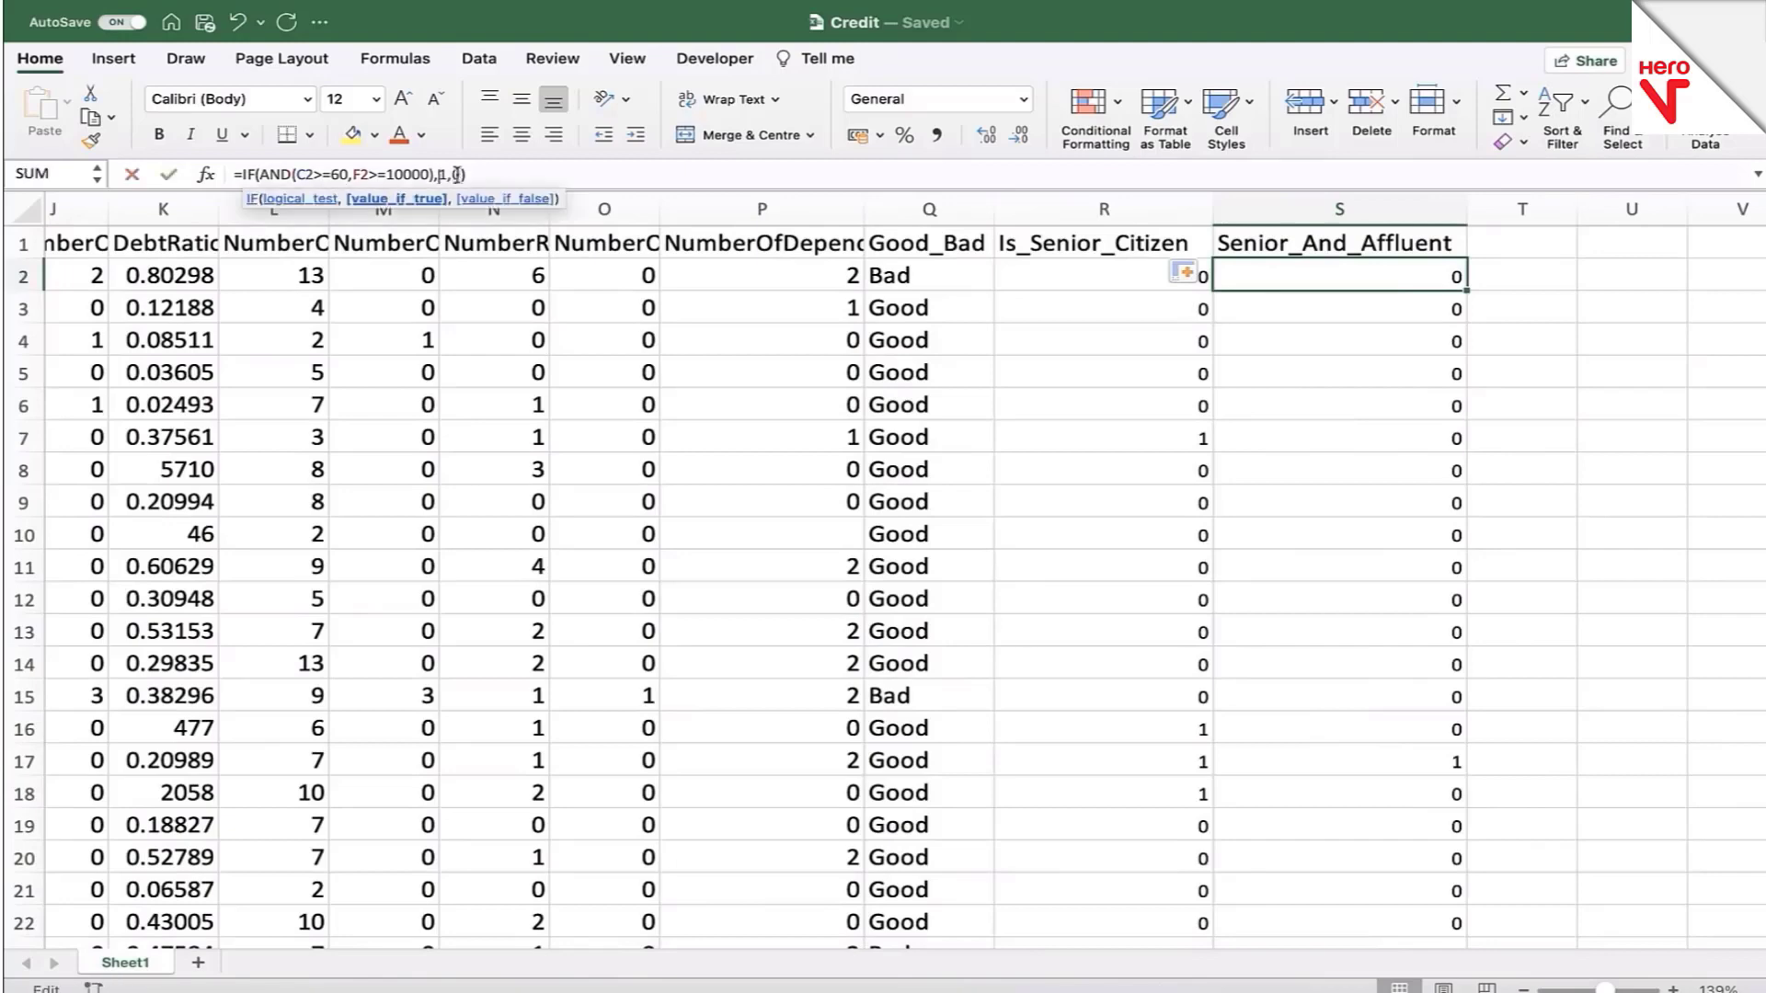
click(444, 175)
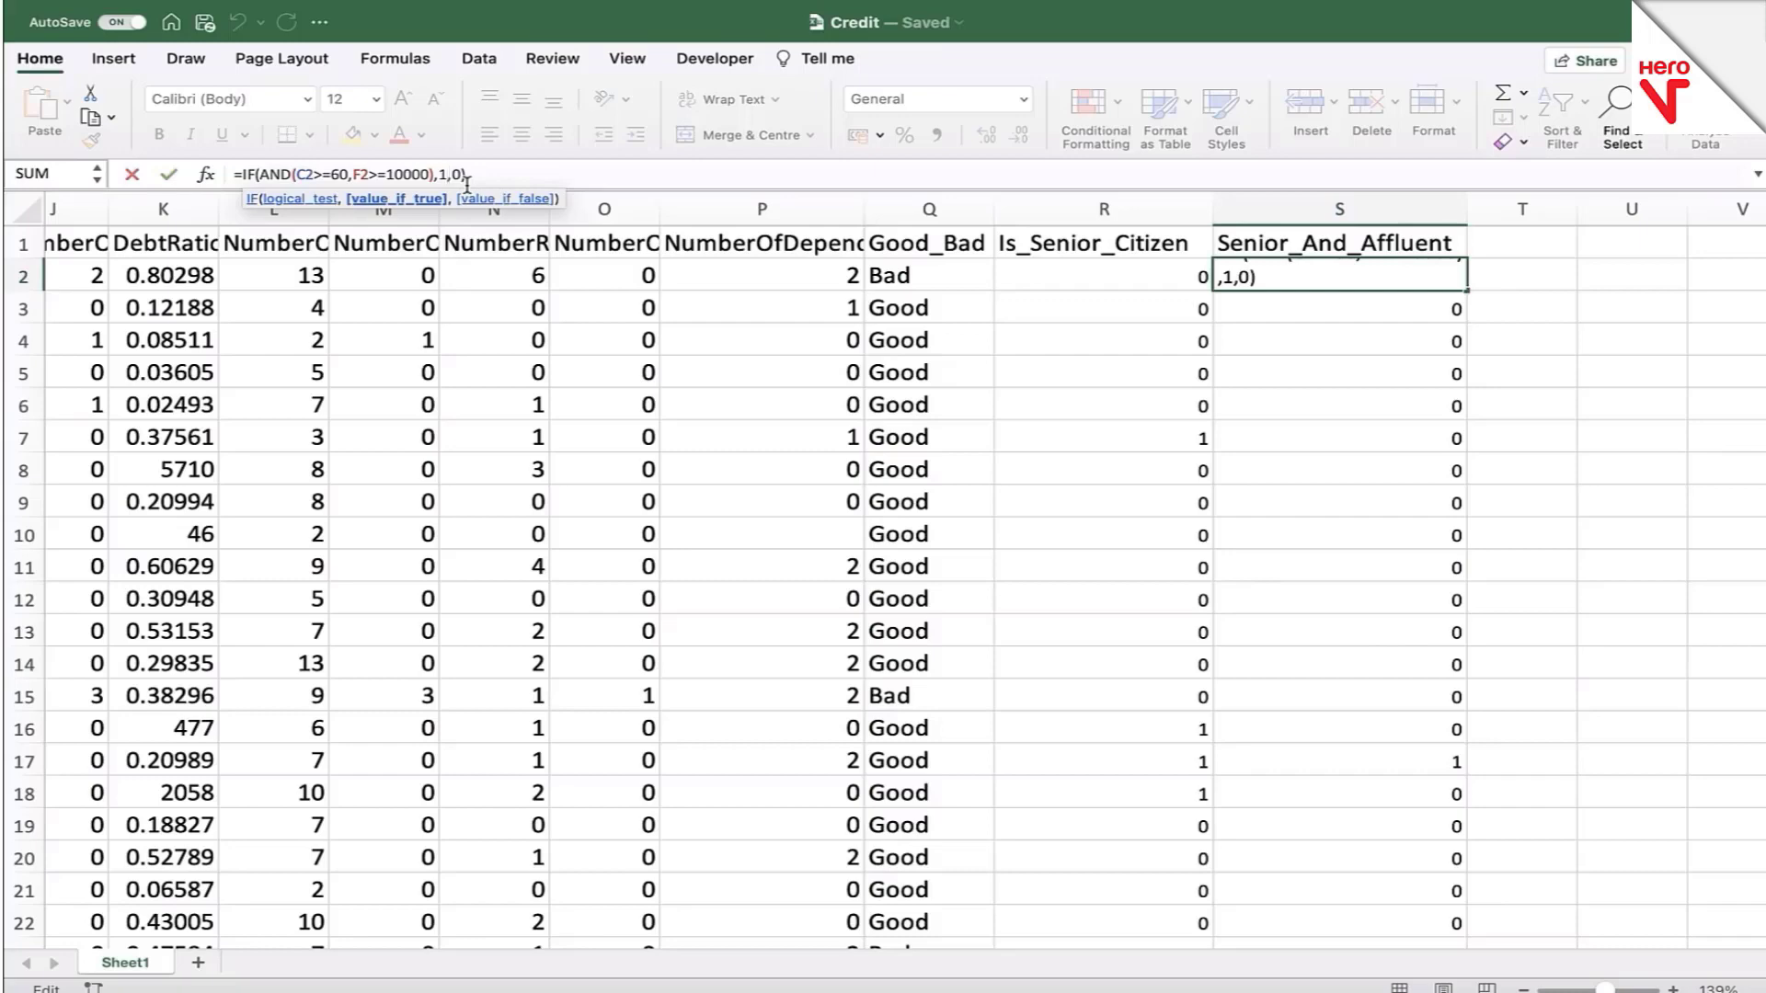
key(Return)
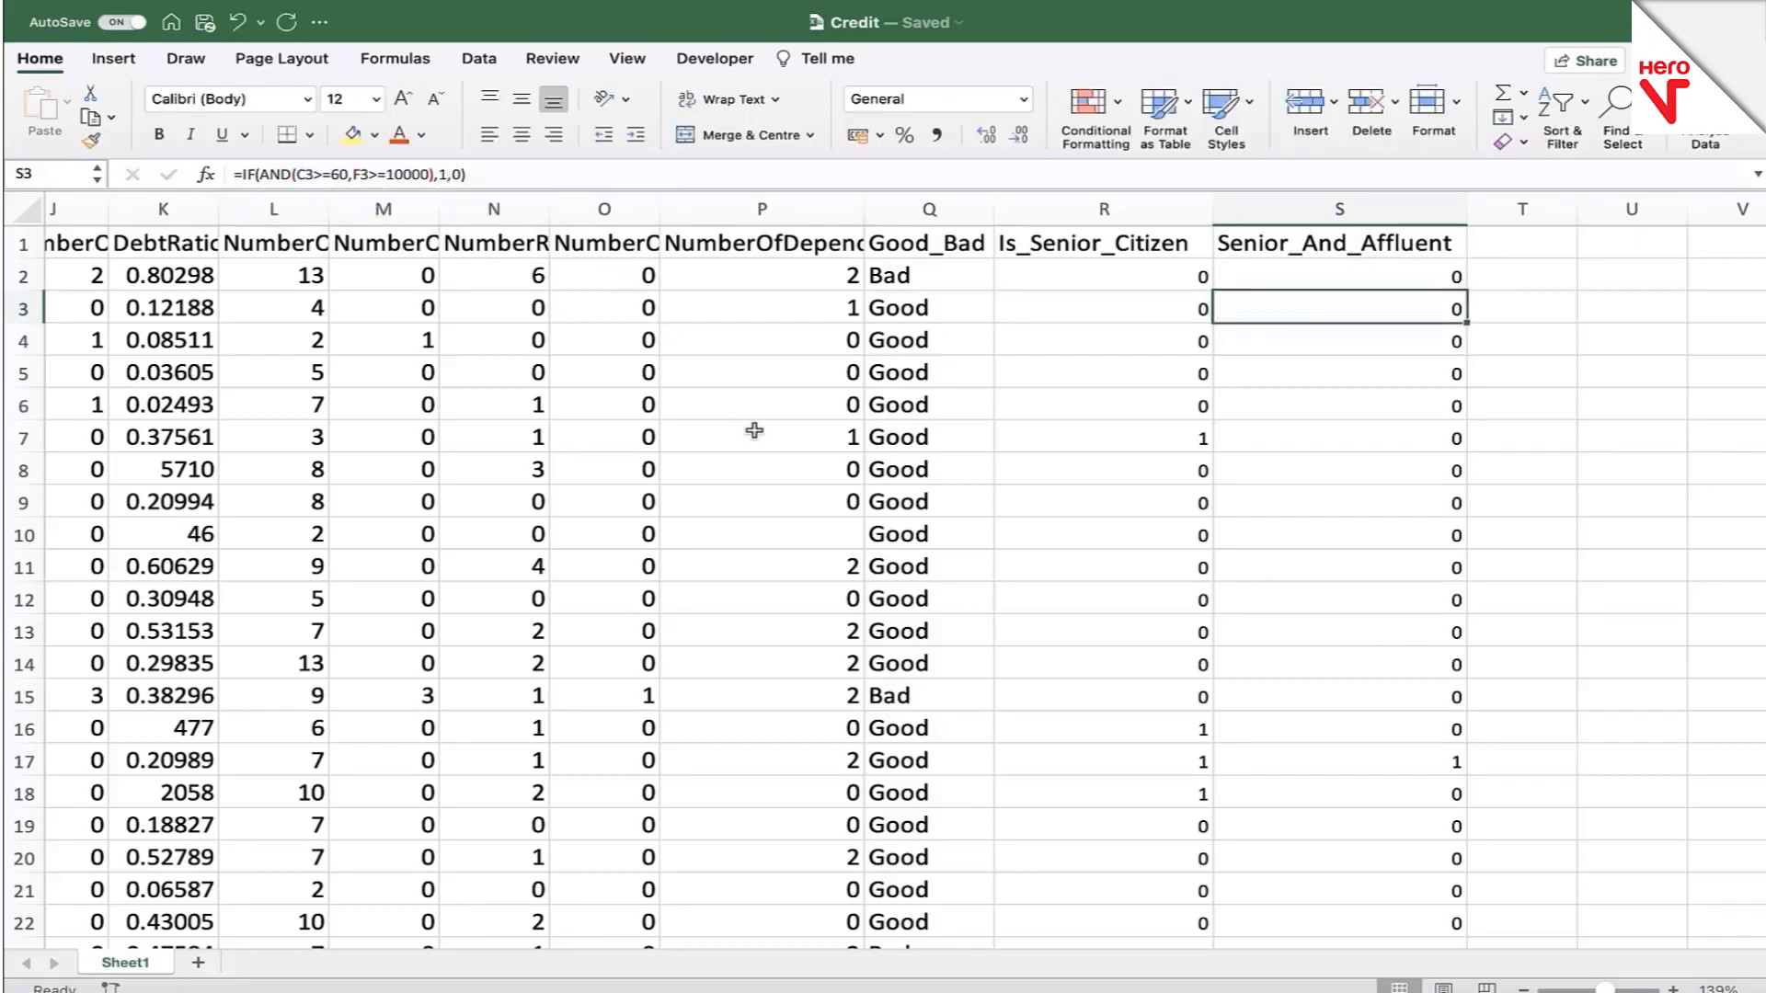
Step: Add the header Senior_Or_Affluent in T1 and widen column T to fit it
scroll(754, 430, right, 3)
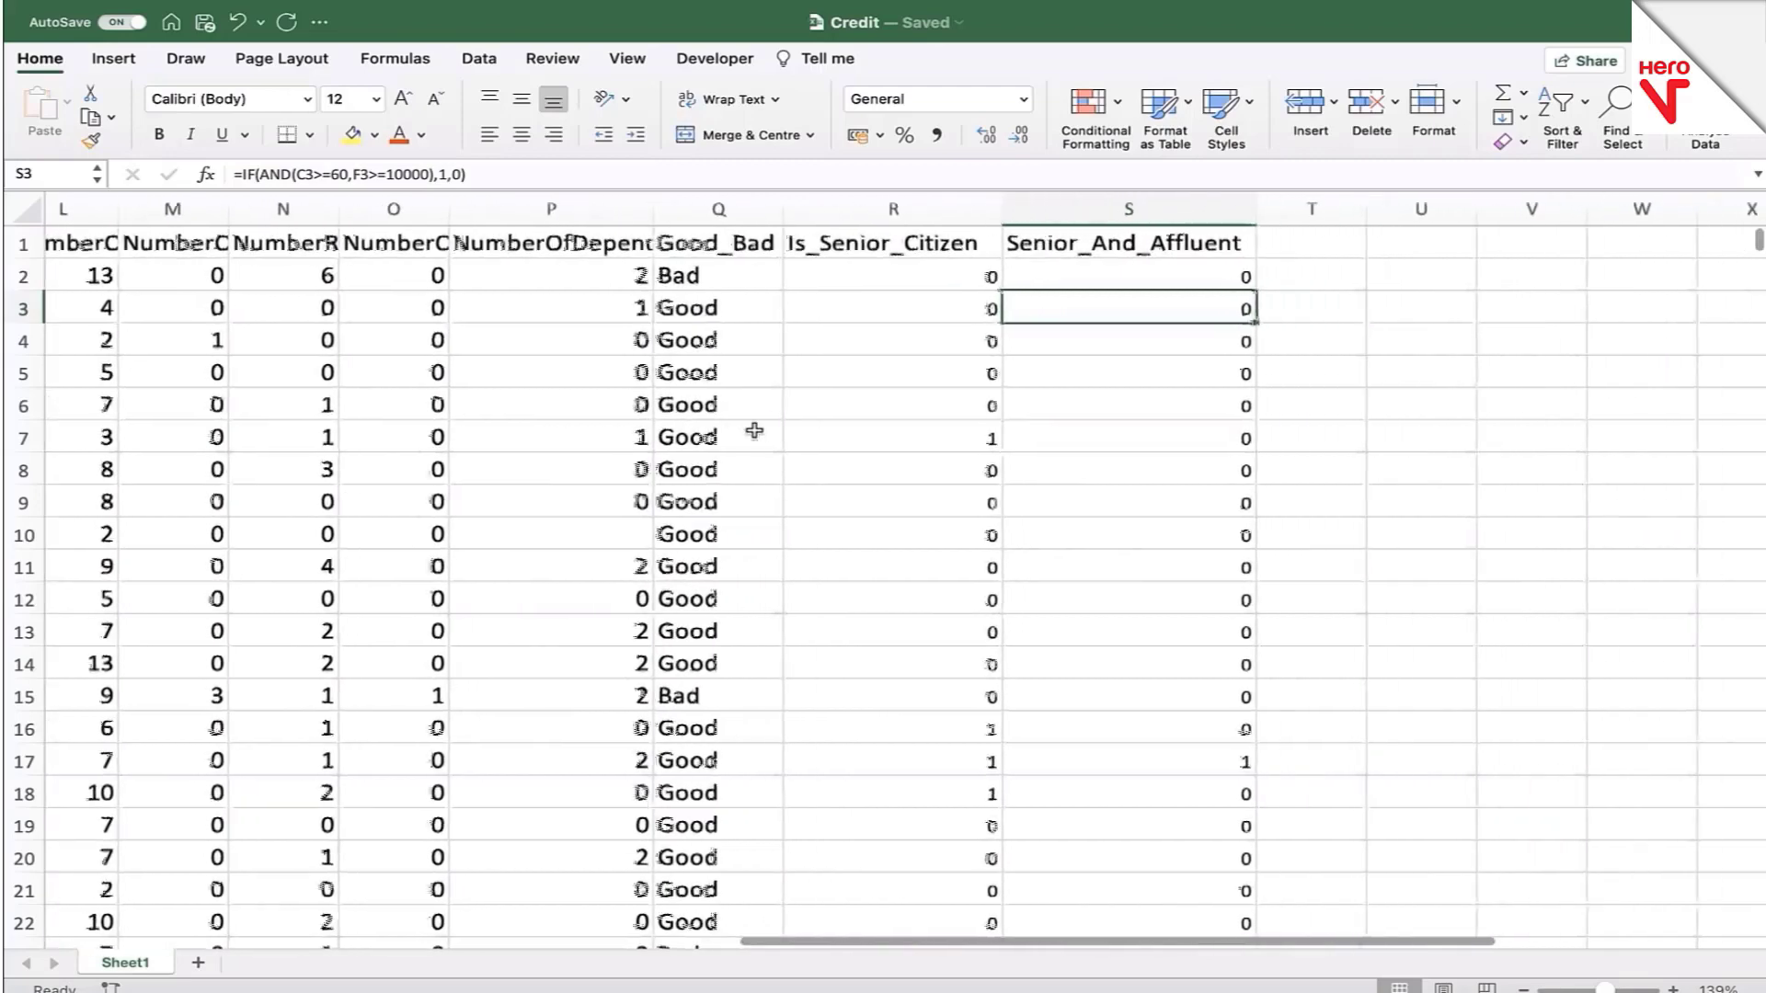
click(1259, 246)
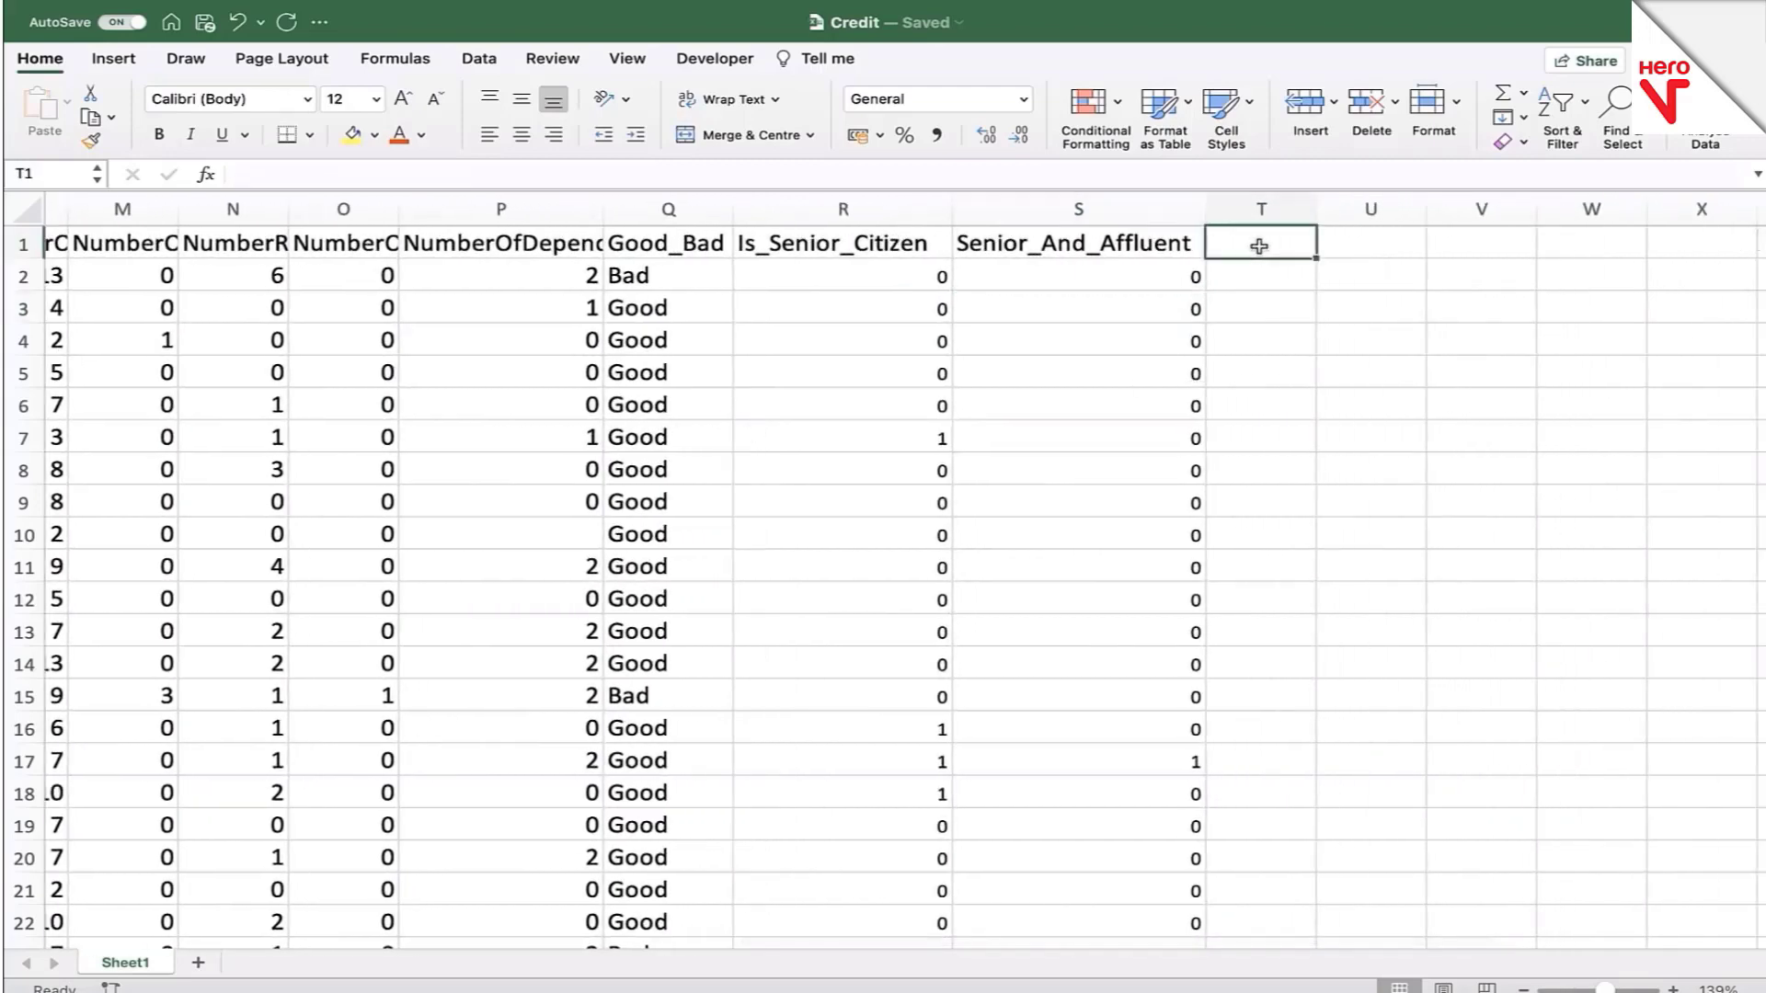
text(Senior_Or_A)
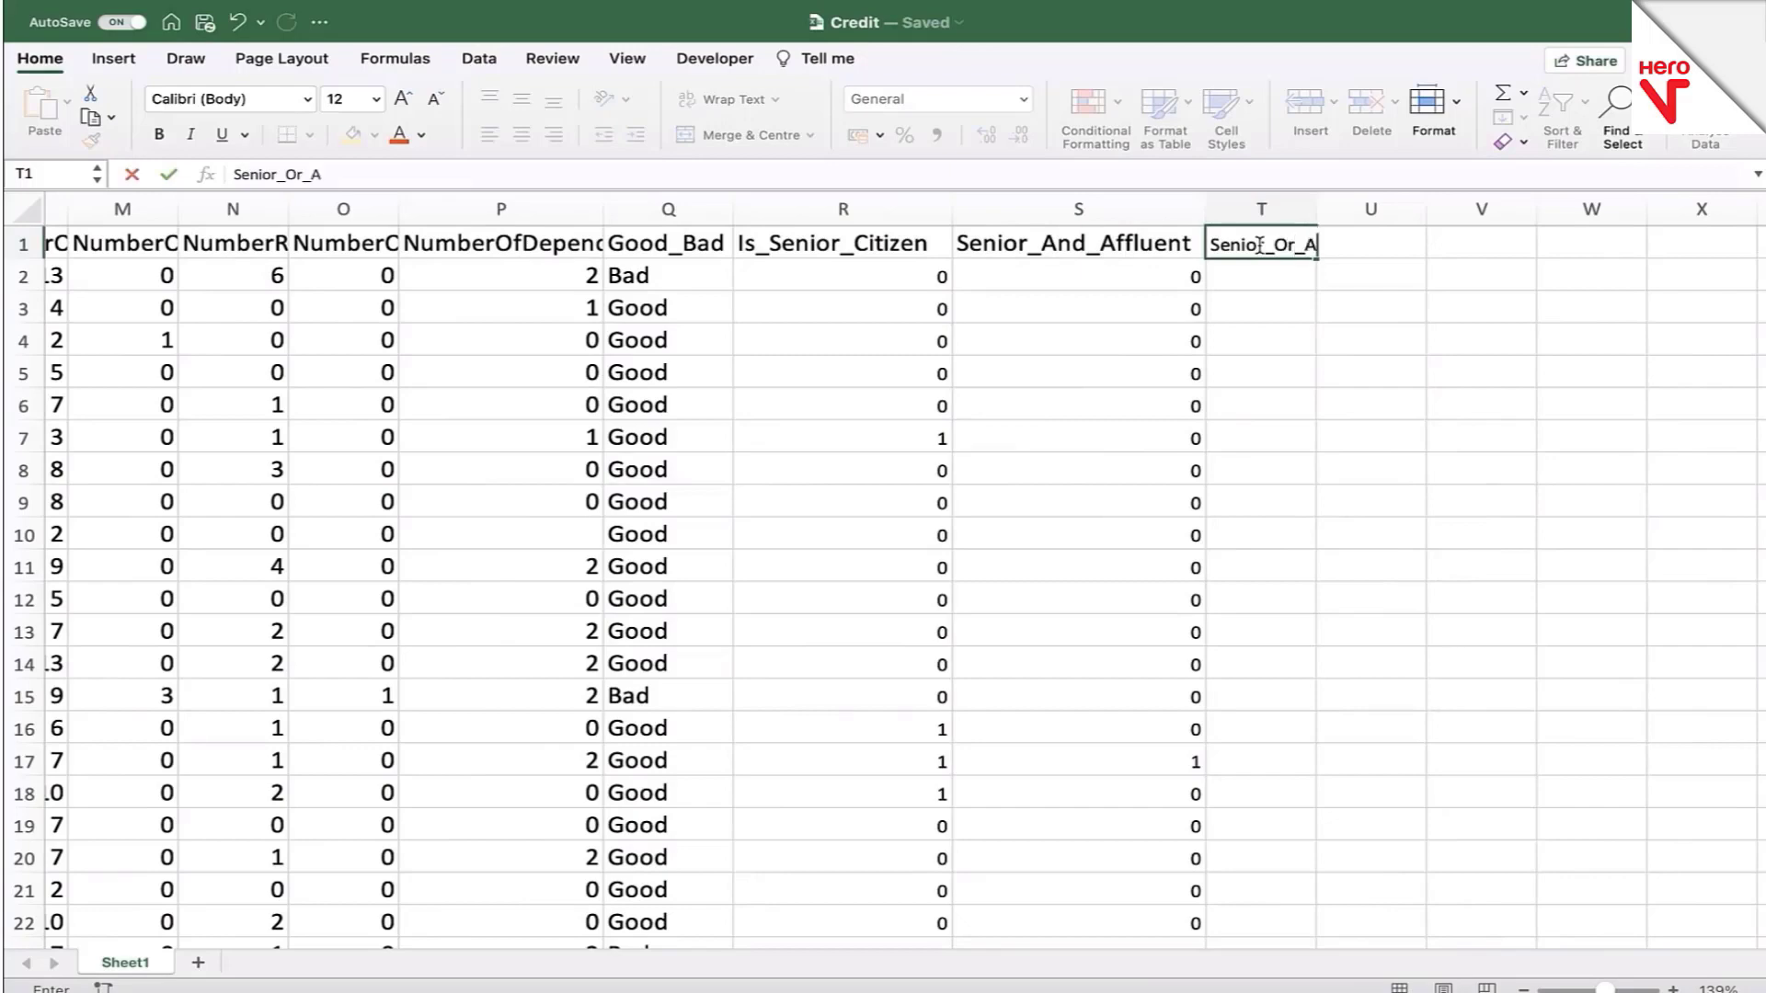
text(ffluent)
key(Return)
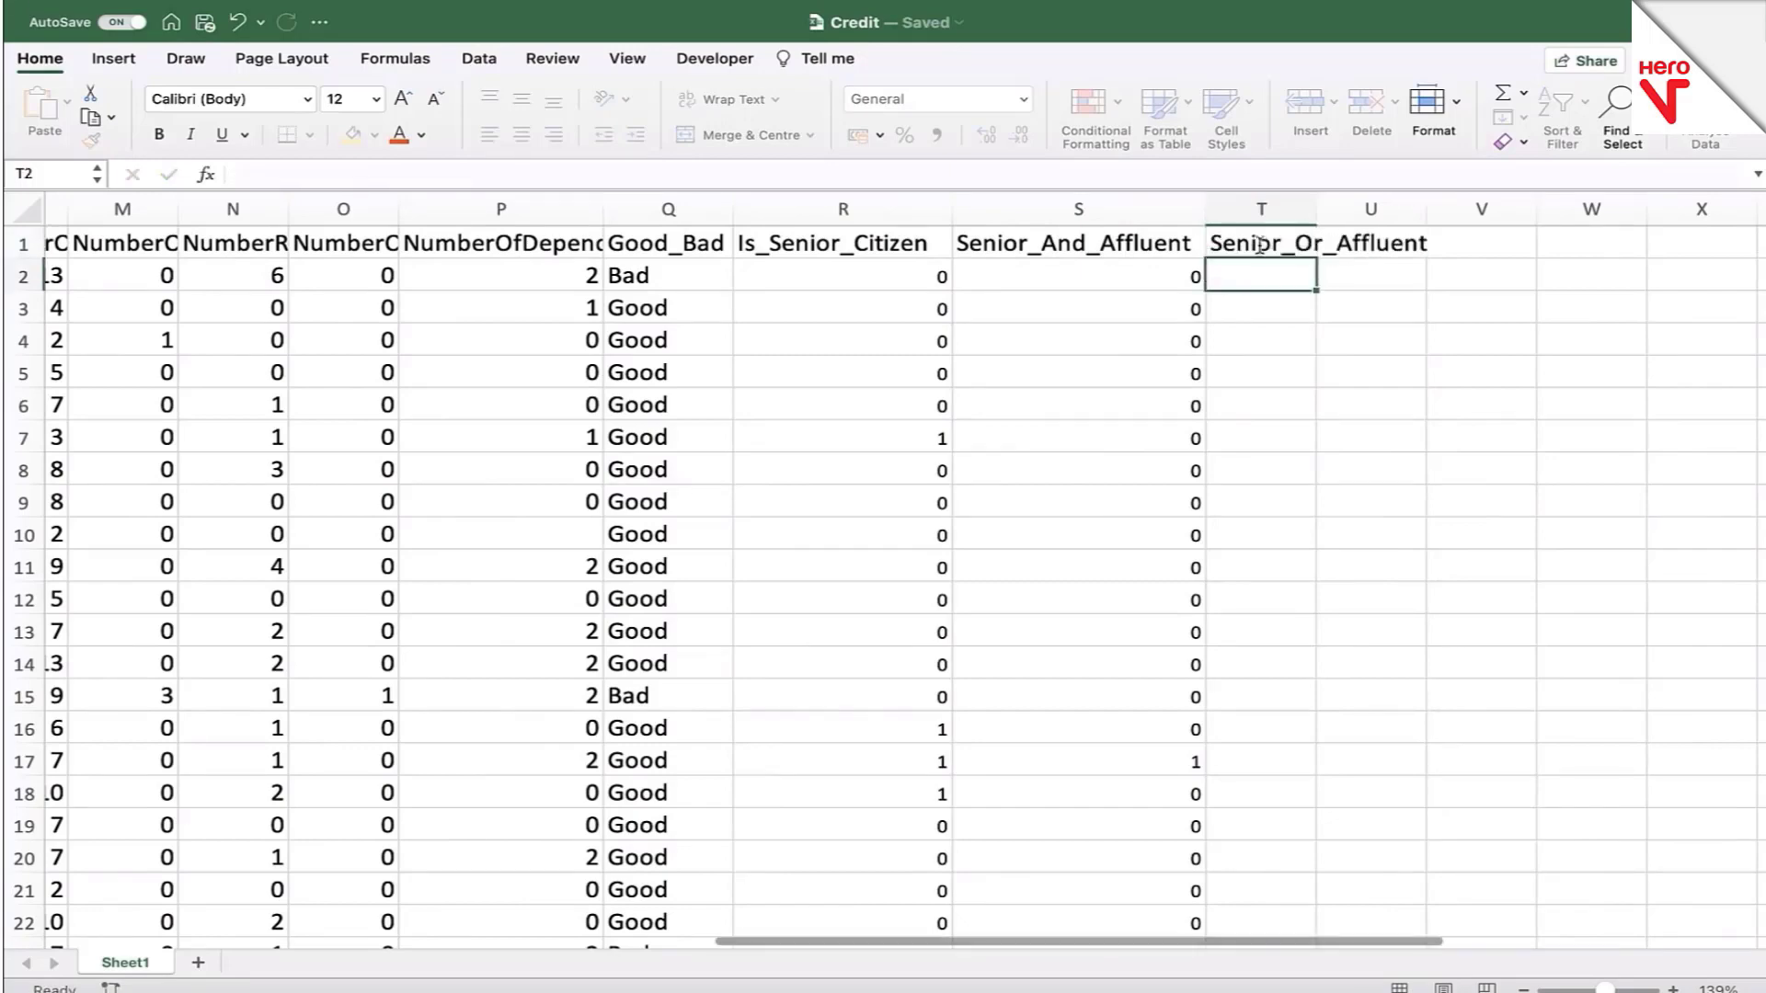
drag(1317, 187, 1436, 187)
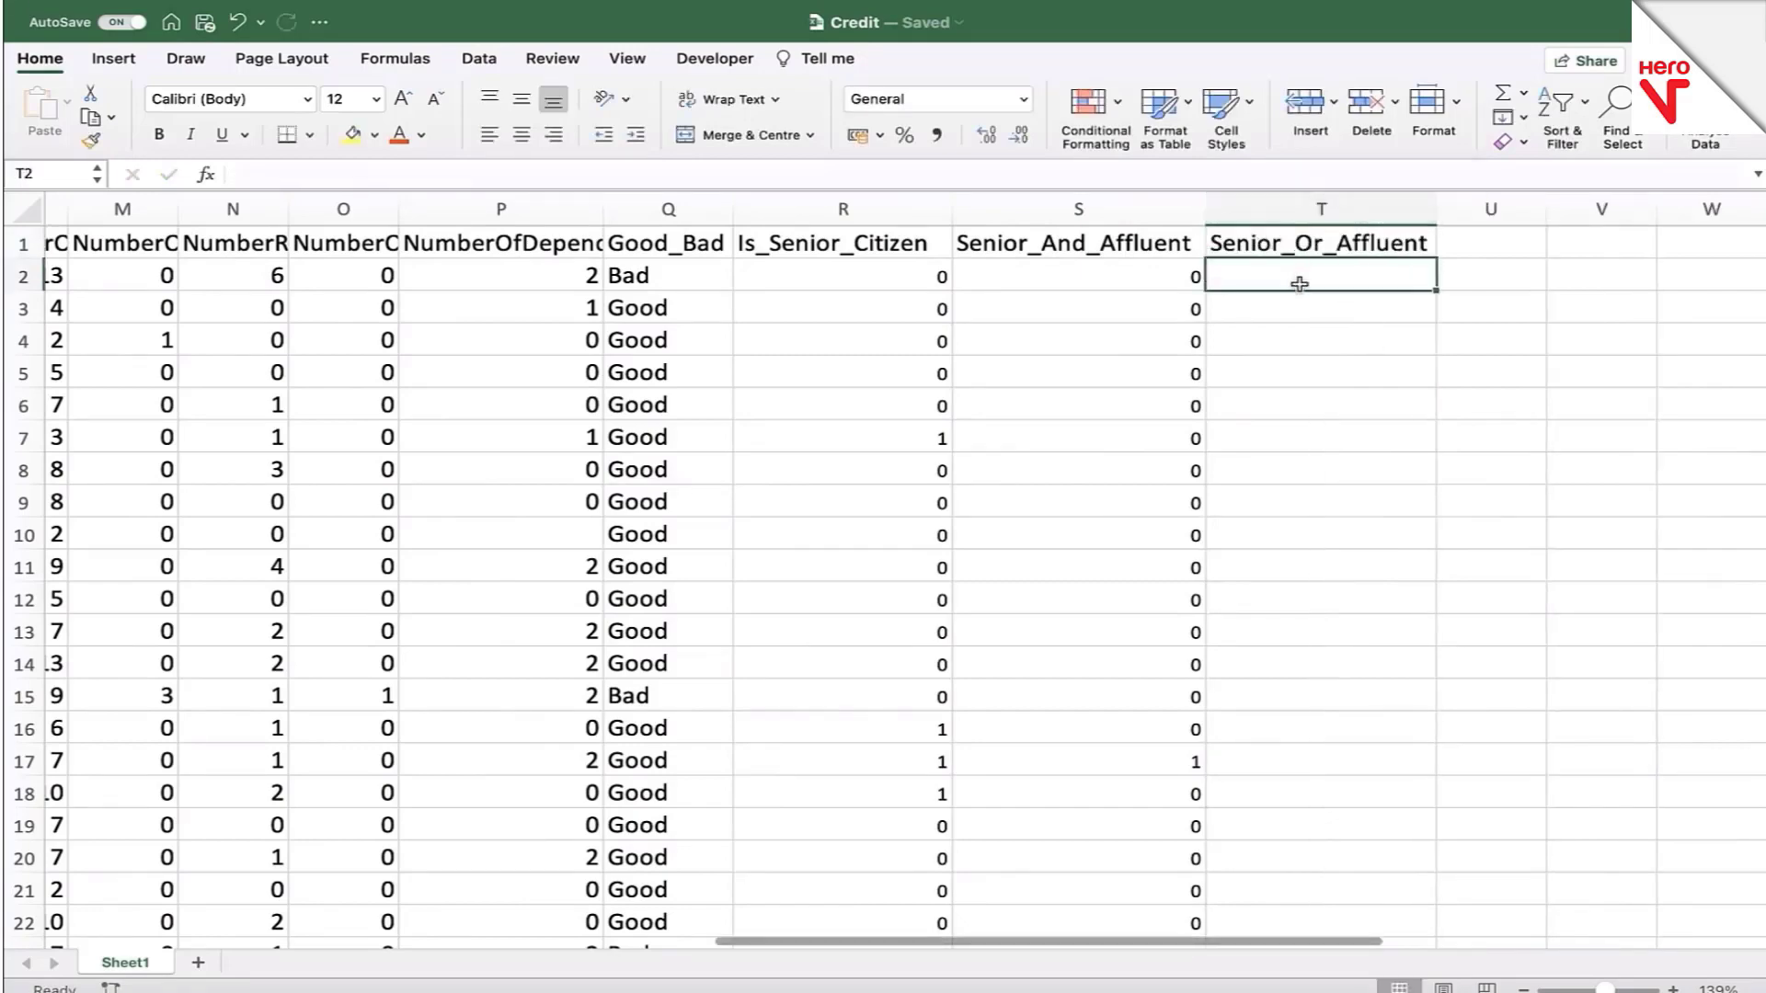
Step: Enter the formula =OR(C2>=60,F2>=10000) in T2 to test the customer's age or monthly income
text(=or)
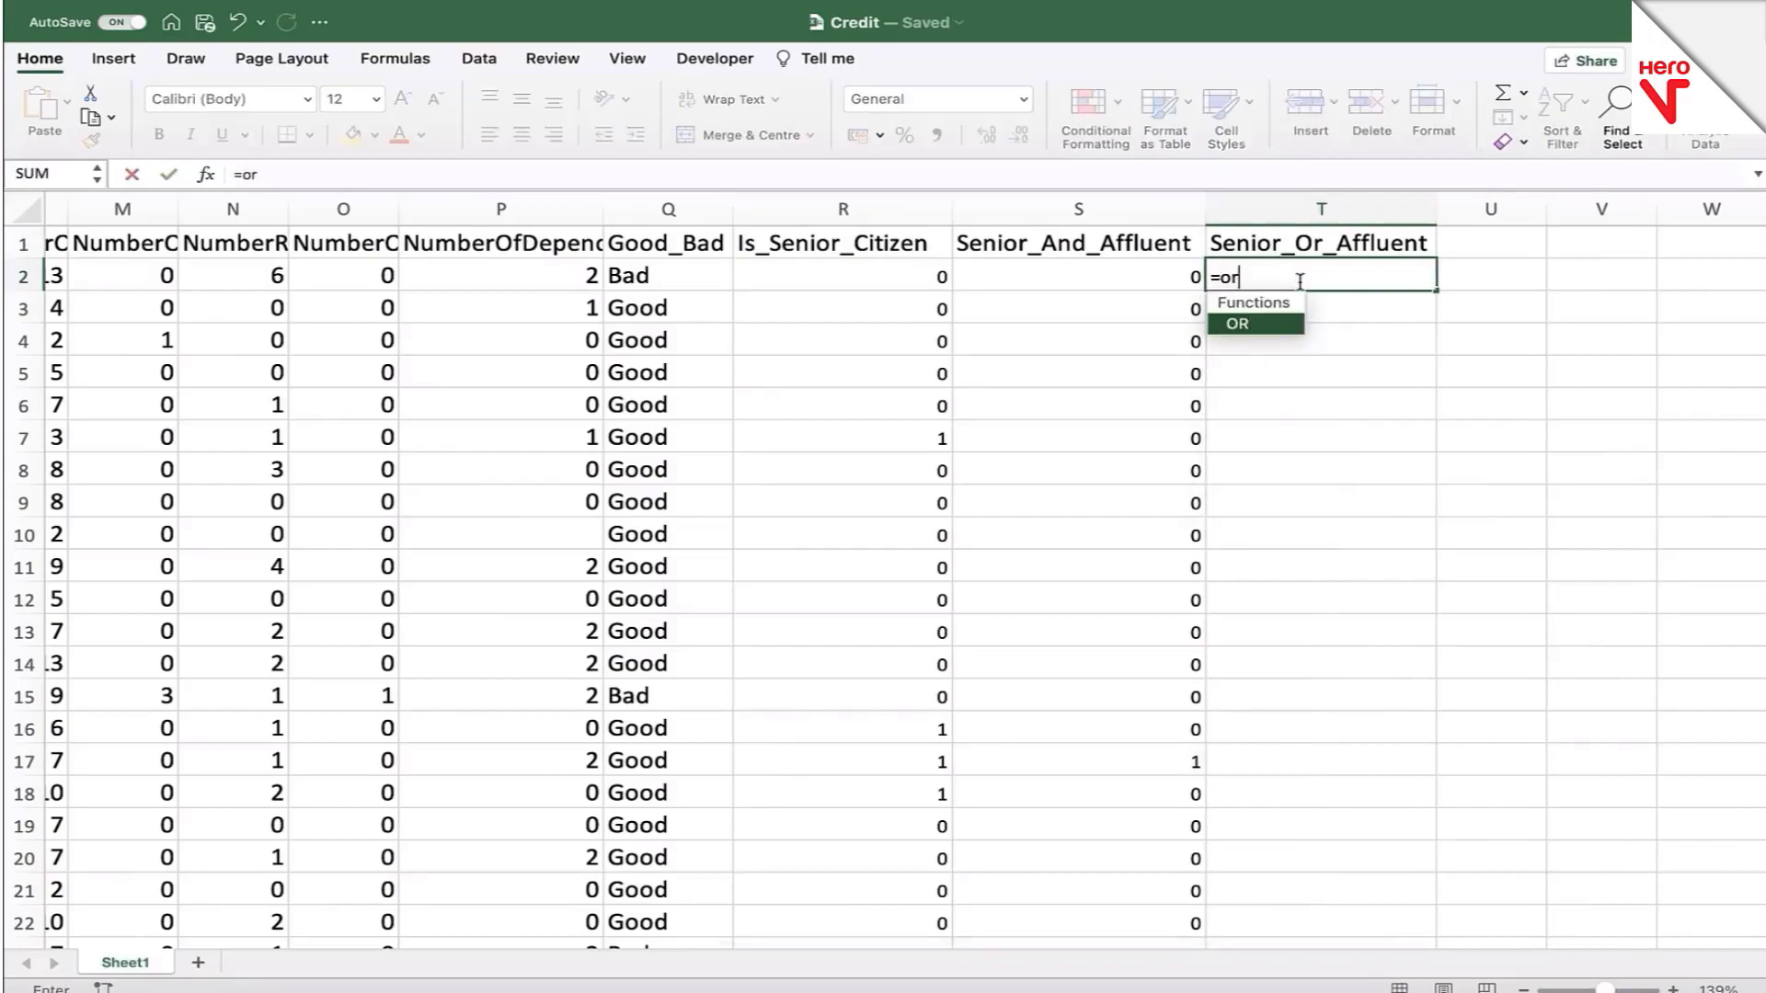
text(()
scroll(919, 414, left, 10)
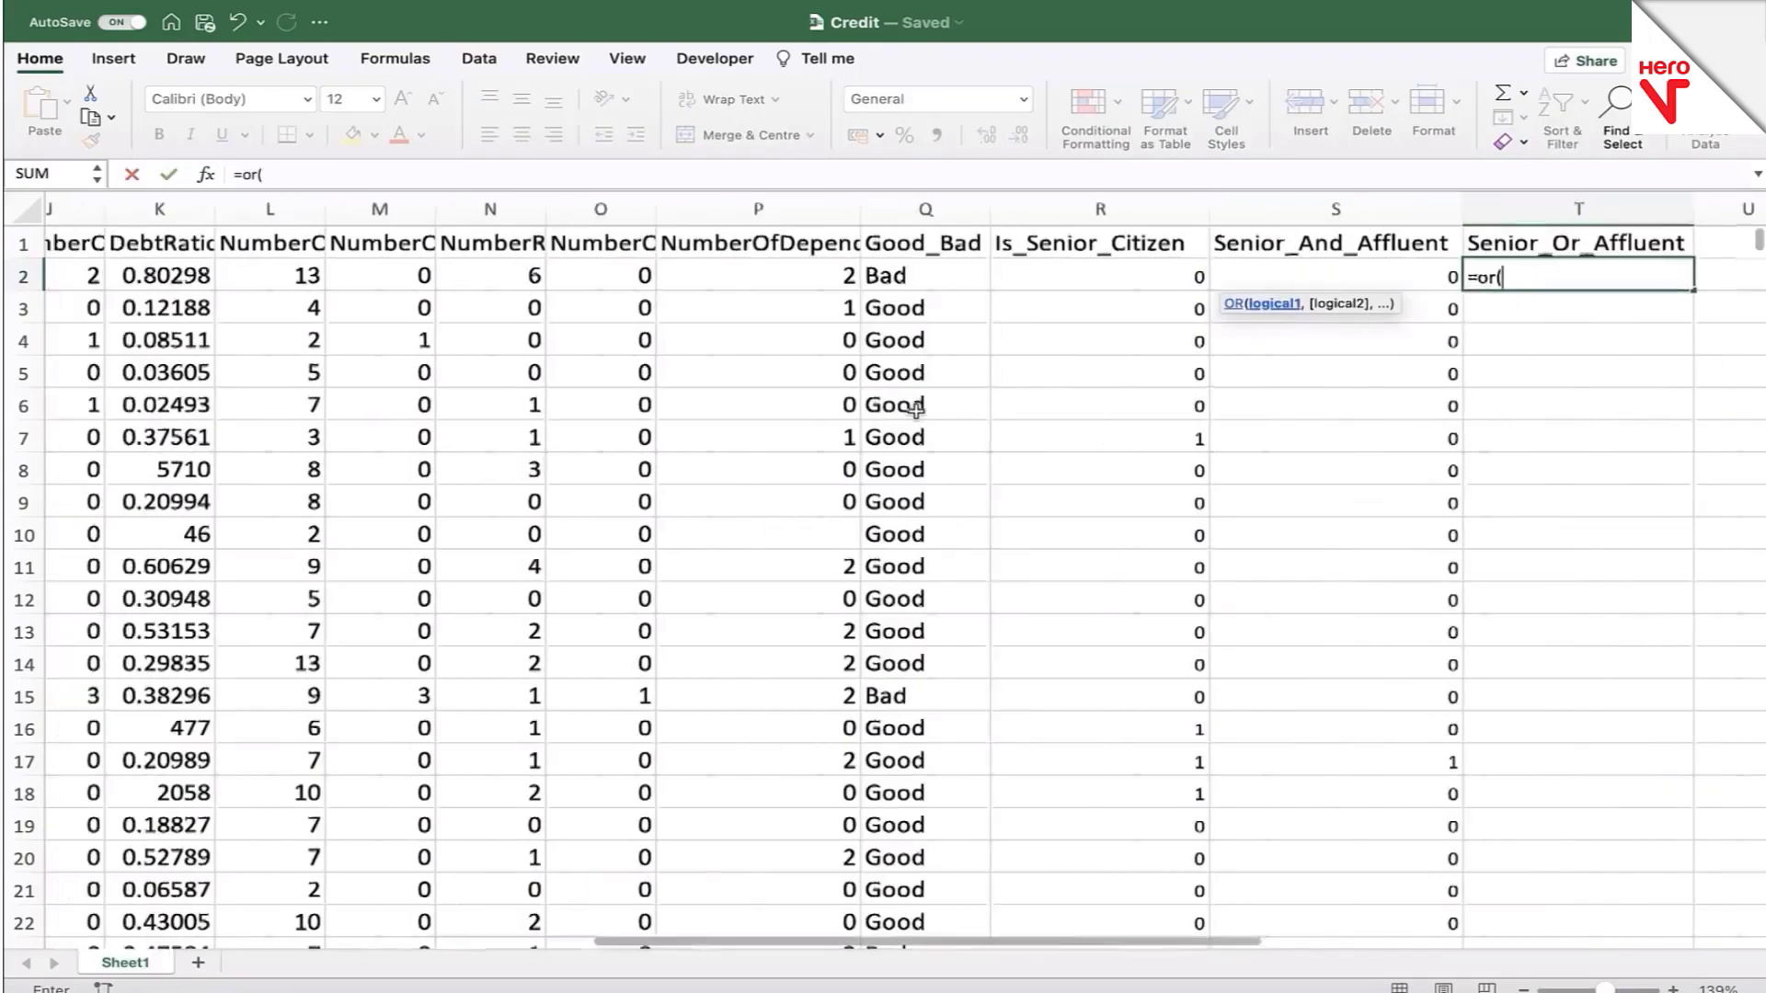
click(709, 276)
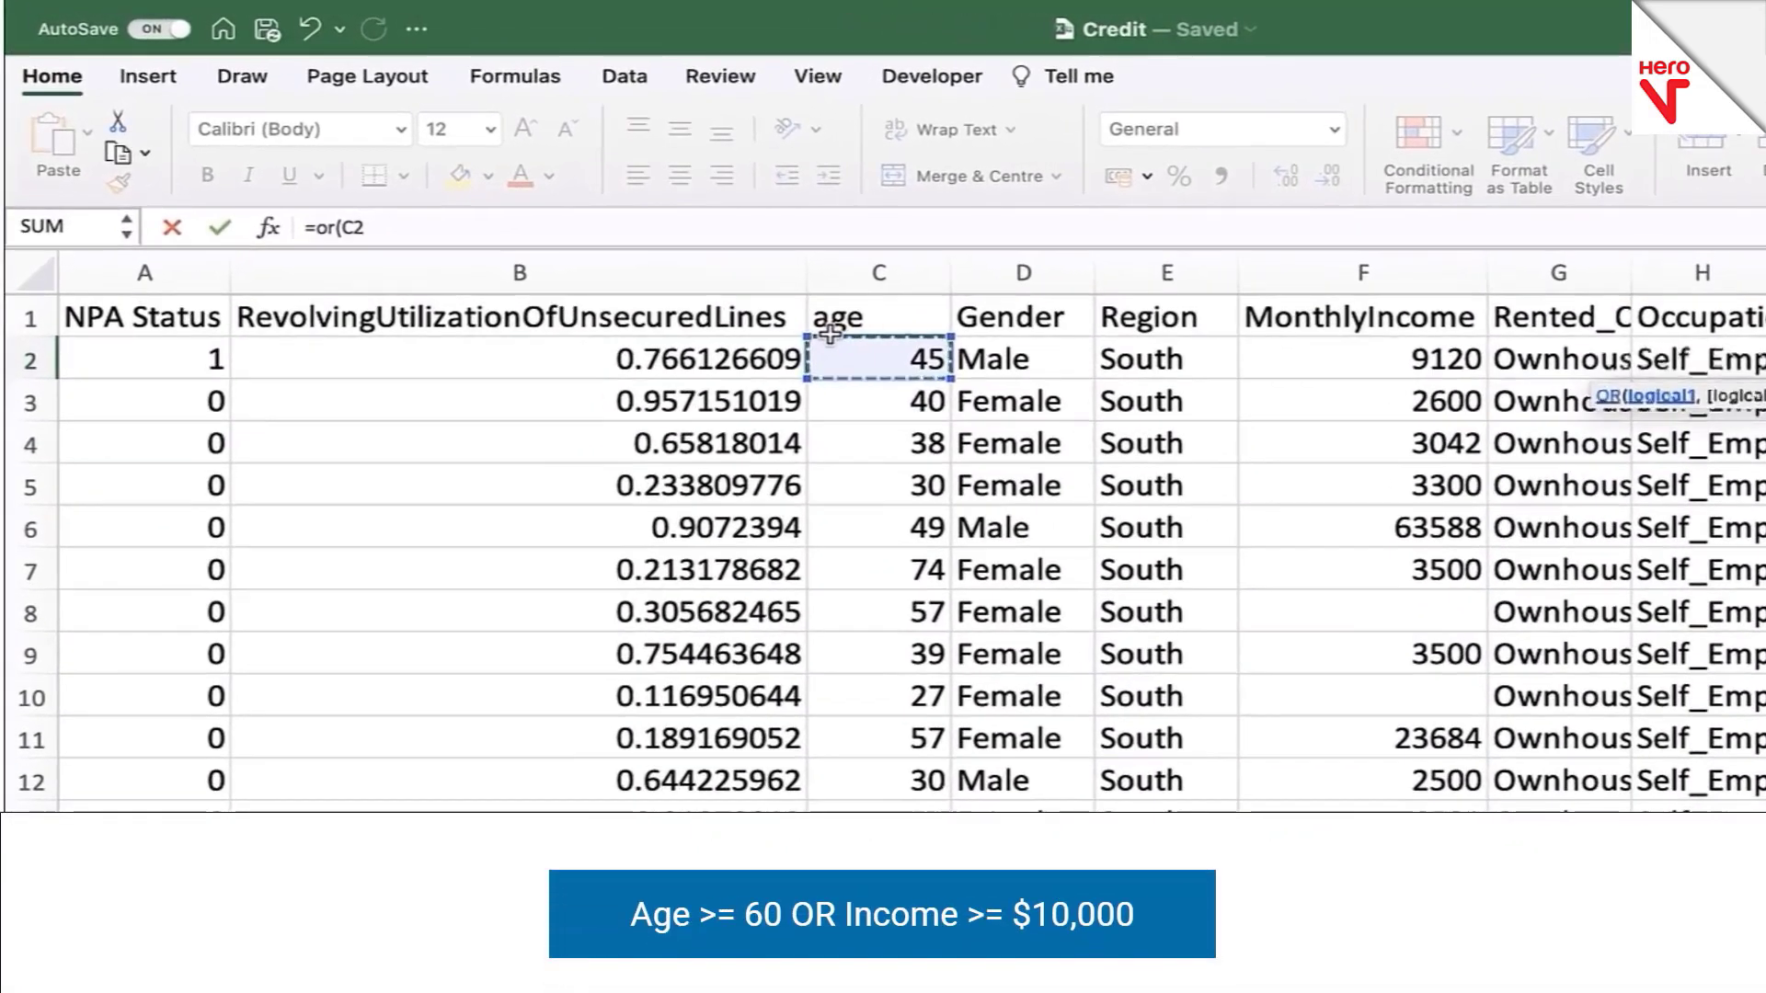
text(>=60,)
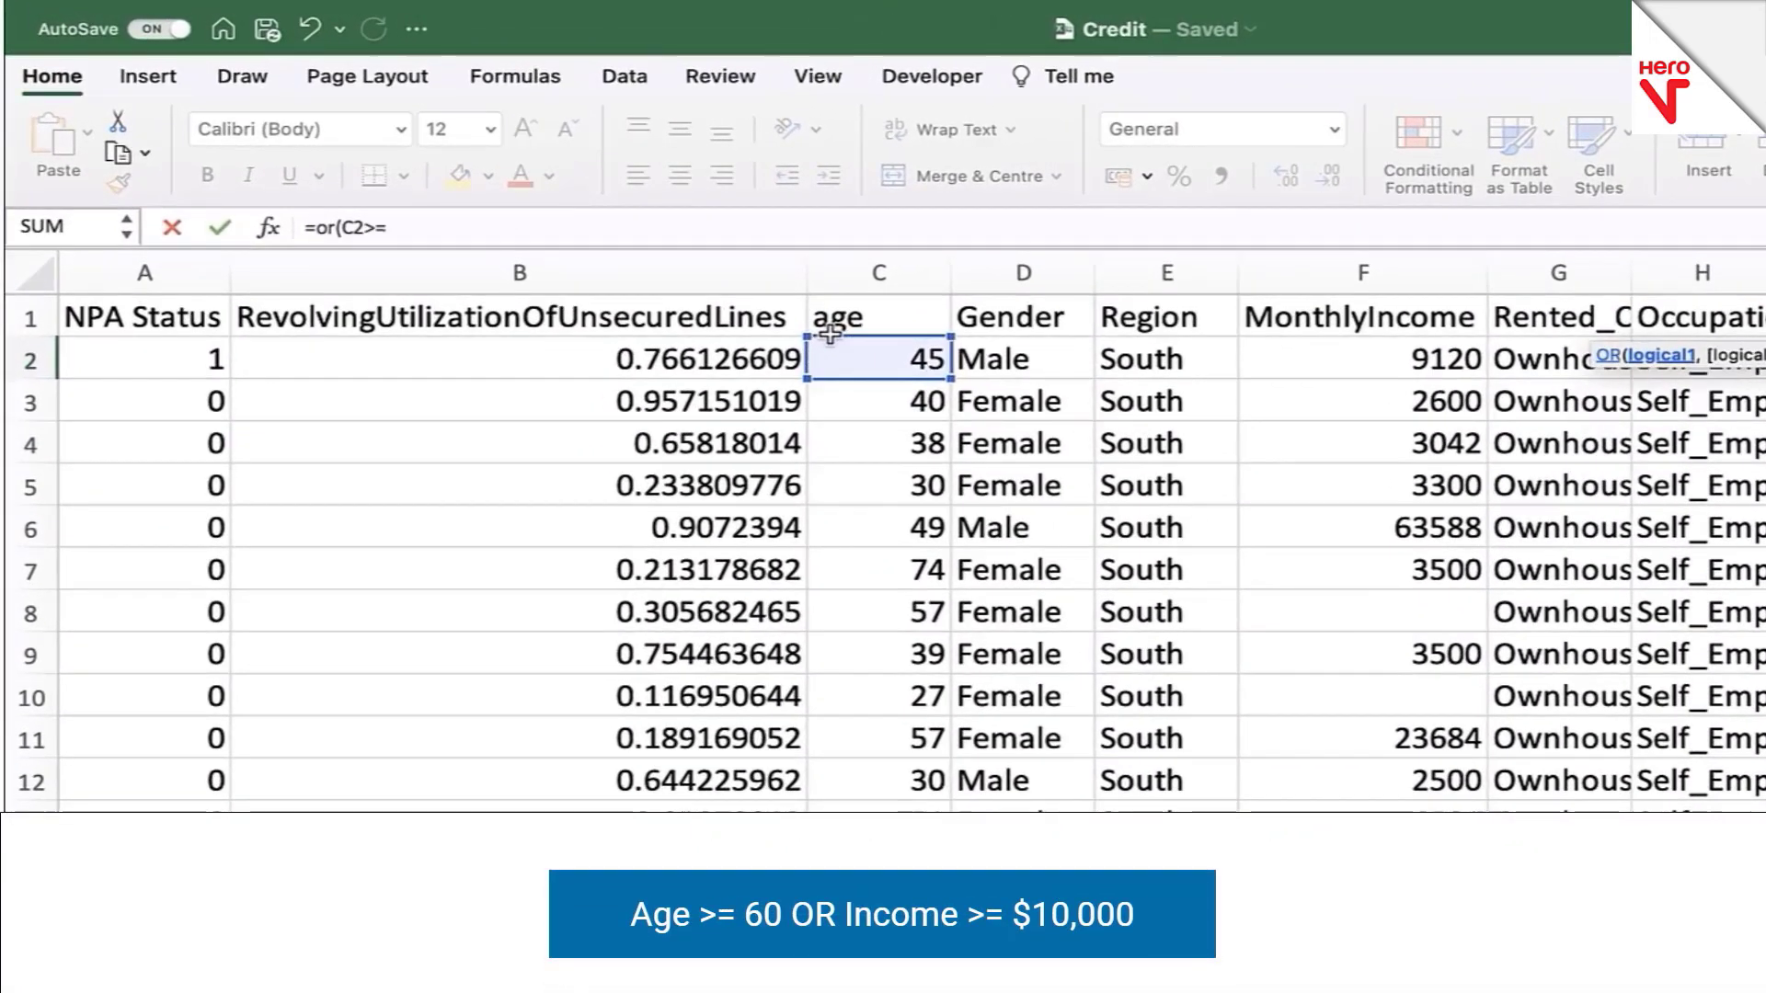
click(1357, 356)
click(846, 217)
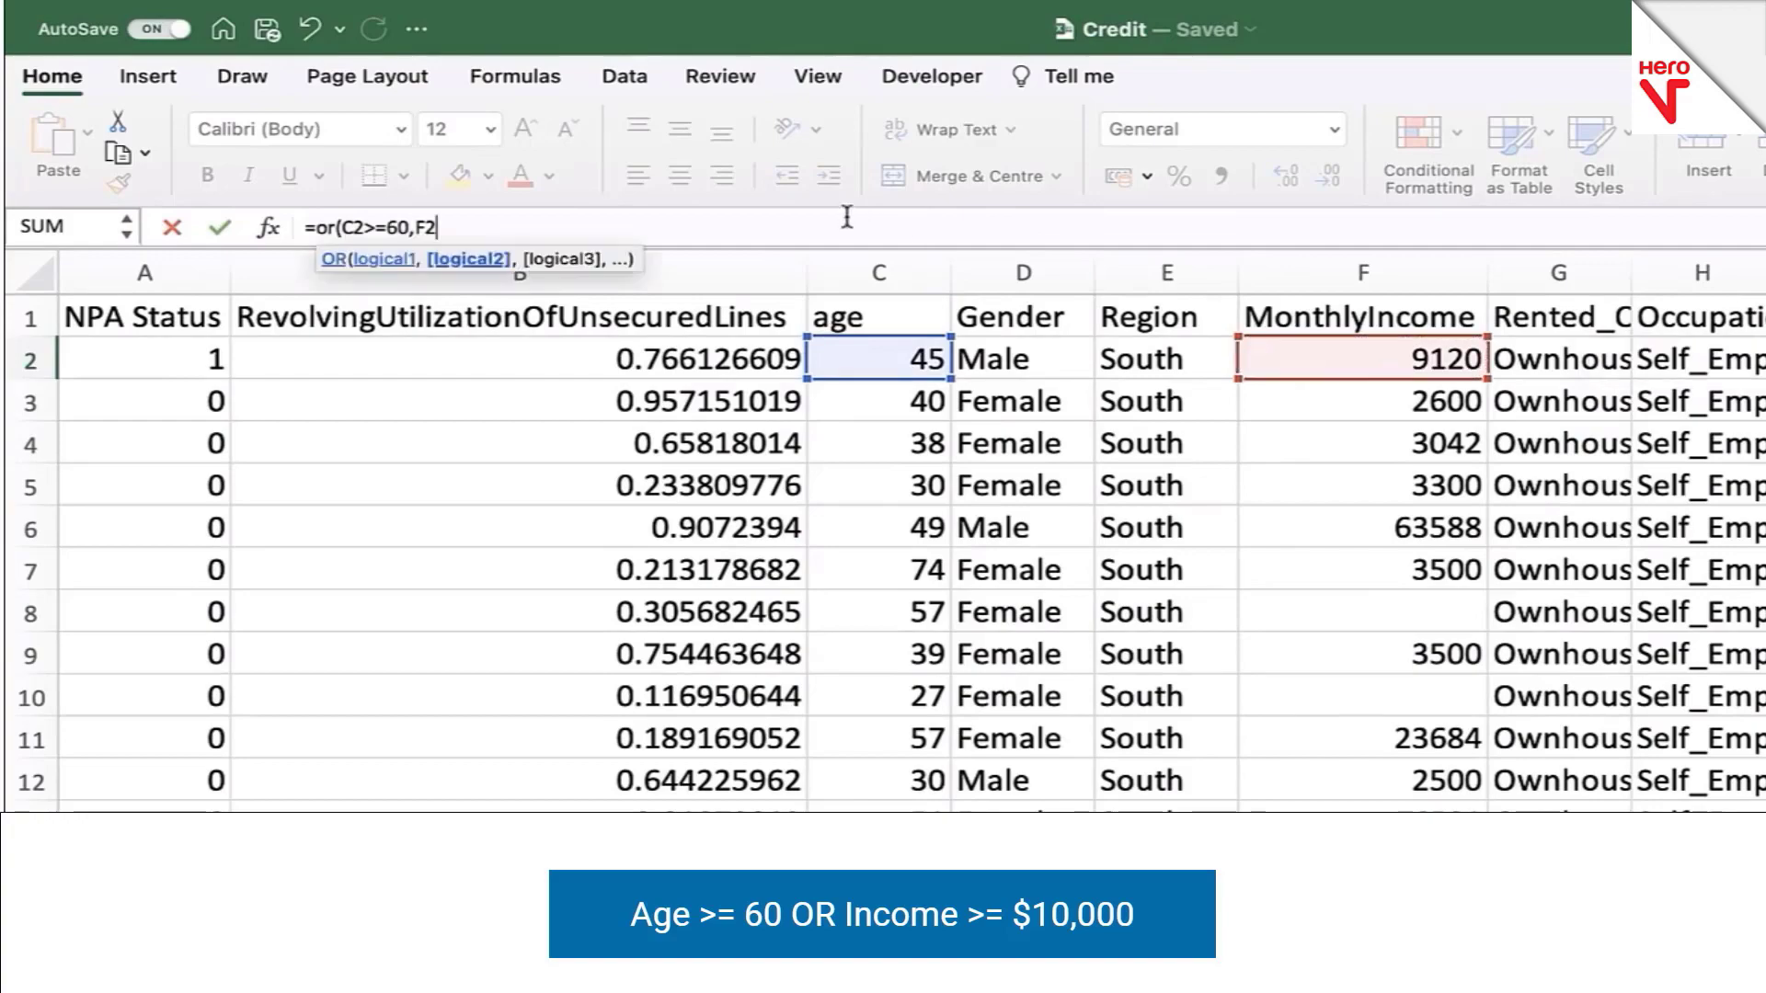
text(>=1000)
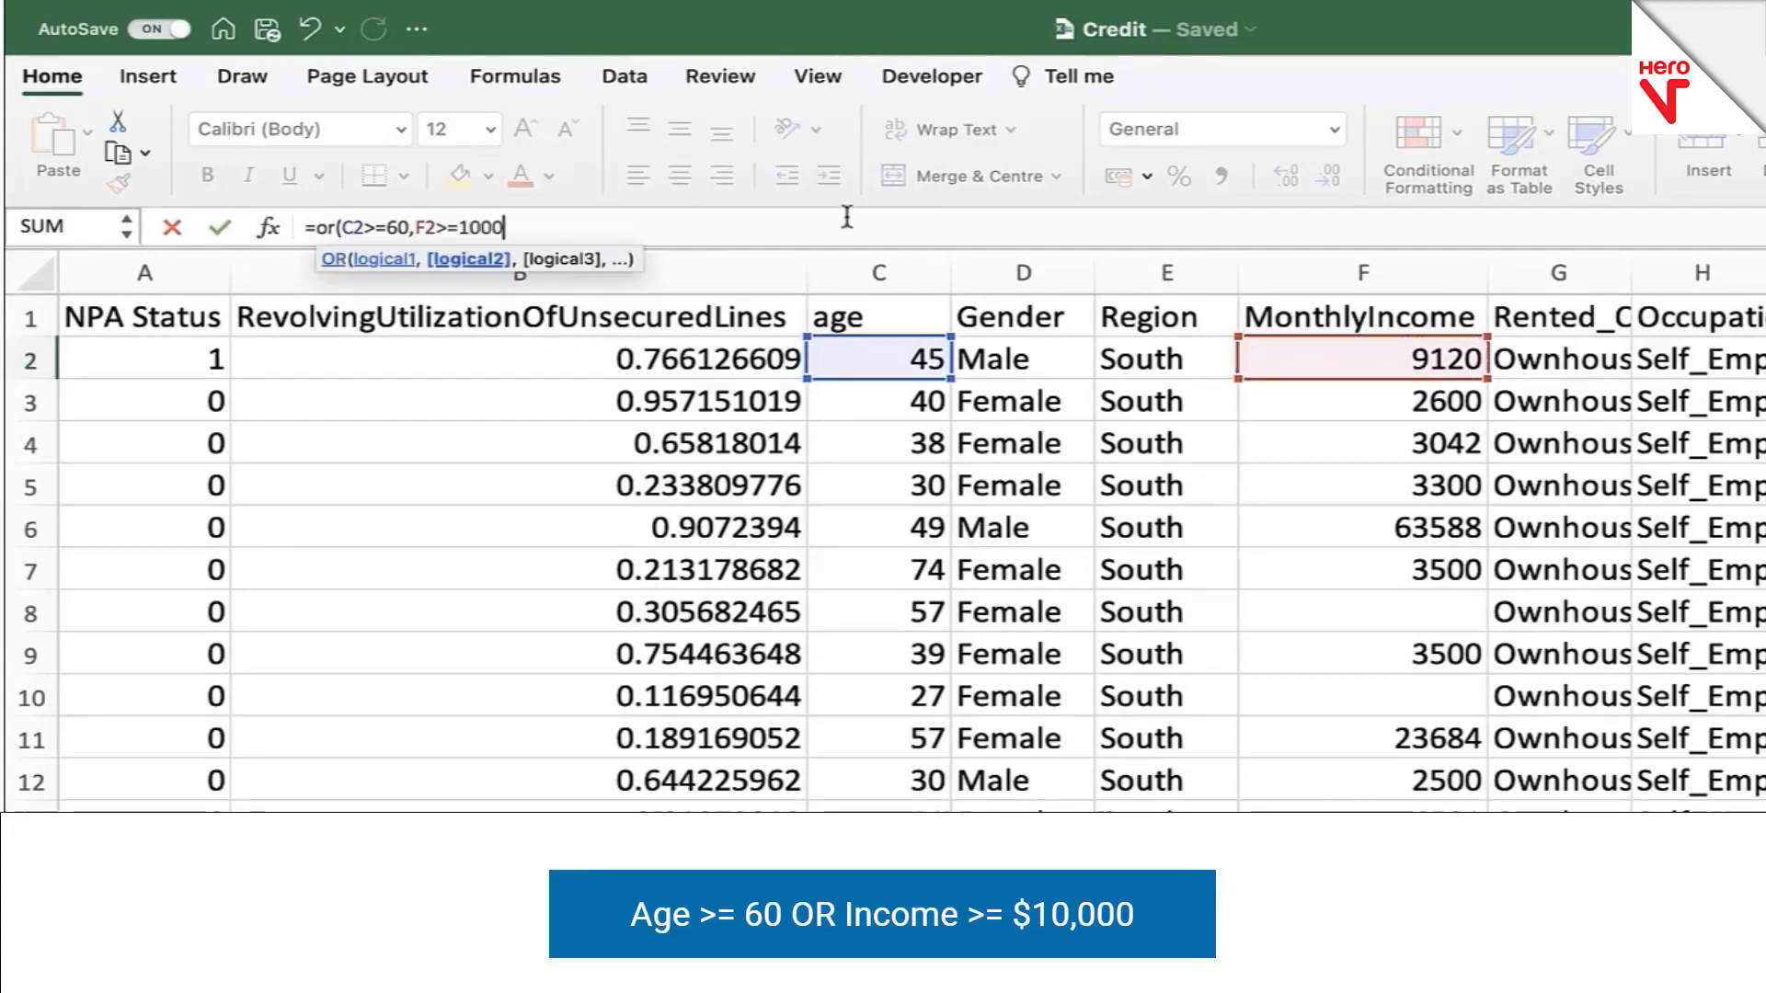
text(0))
key(Return)
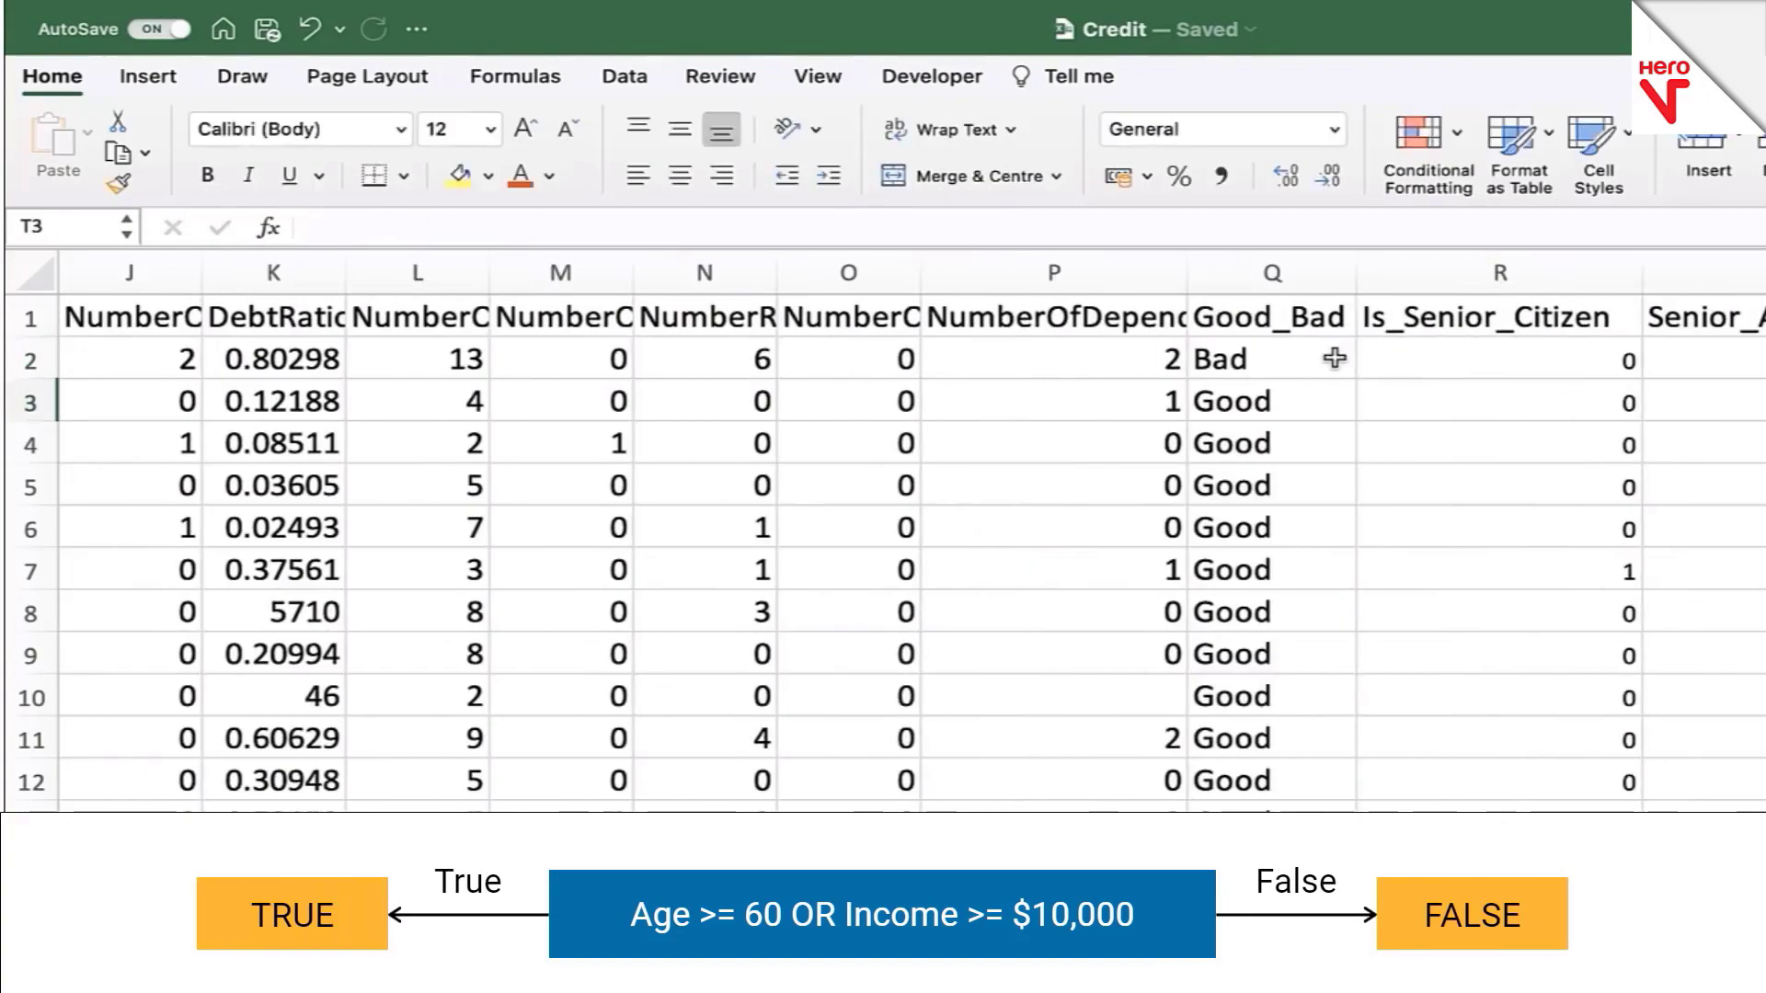
Step: Fill the OR formula from T2 down the whole Senior_Or_Affluent column
click(1712, 284)
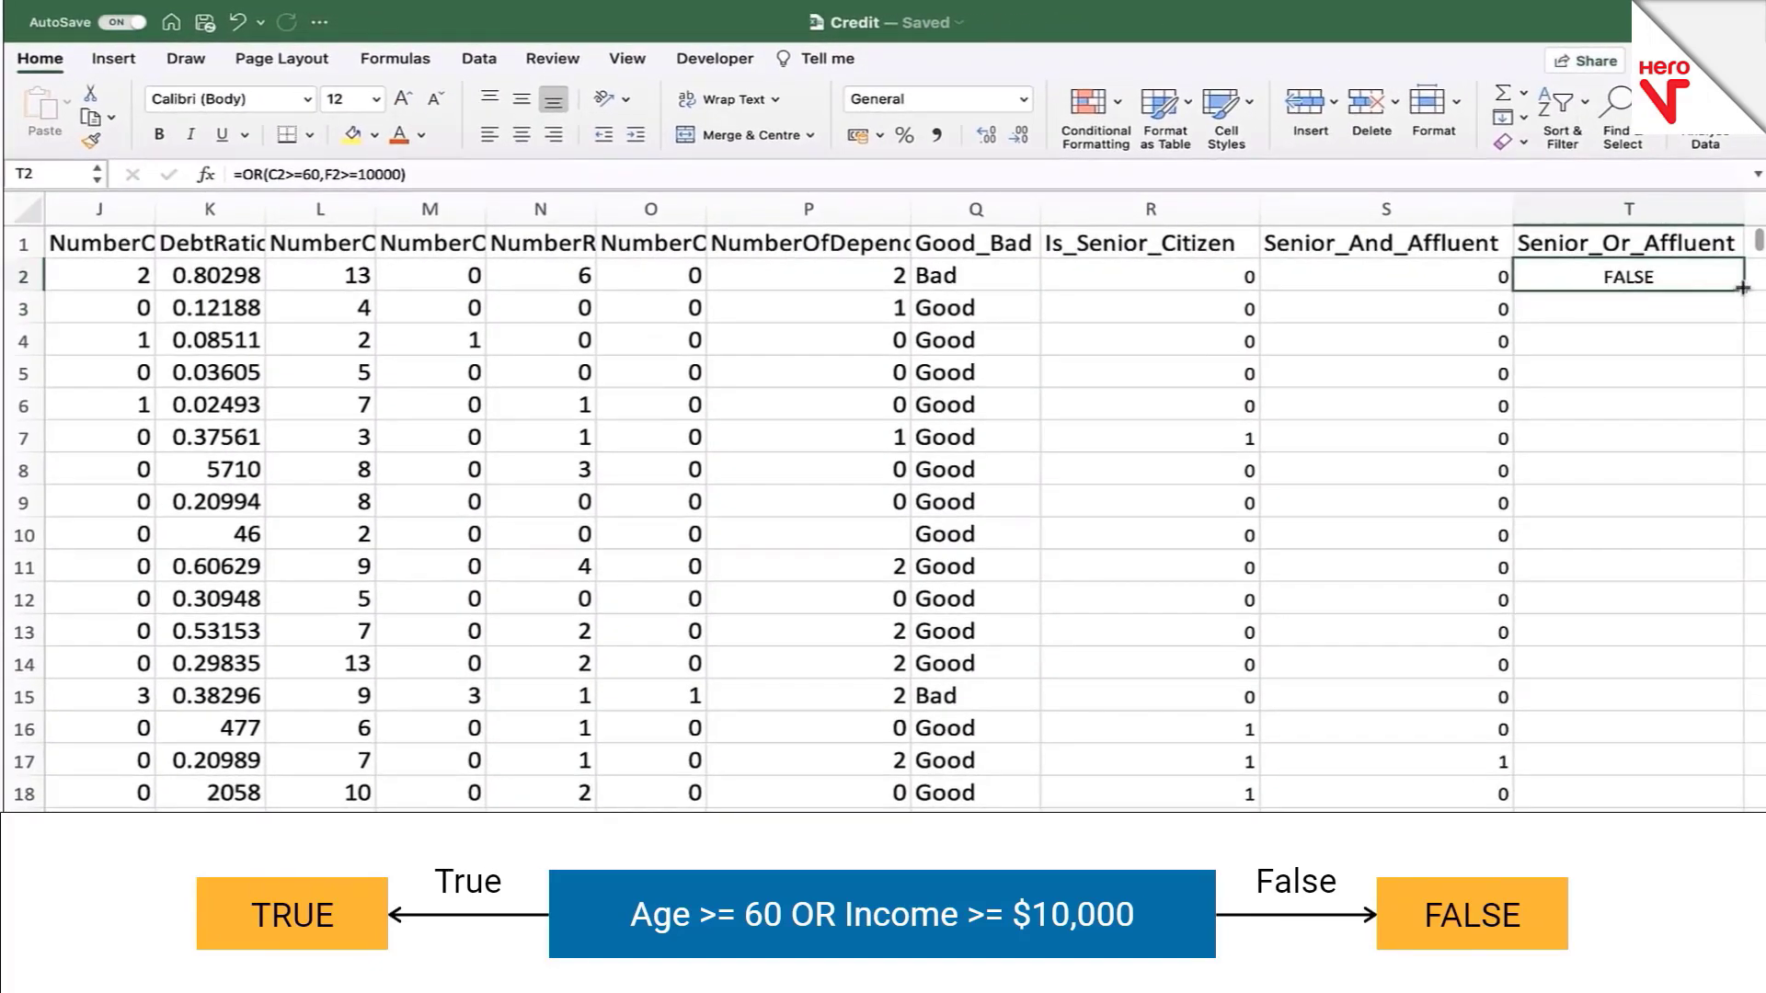
double_click(1742, 287)
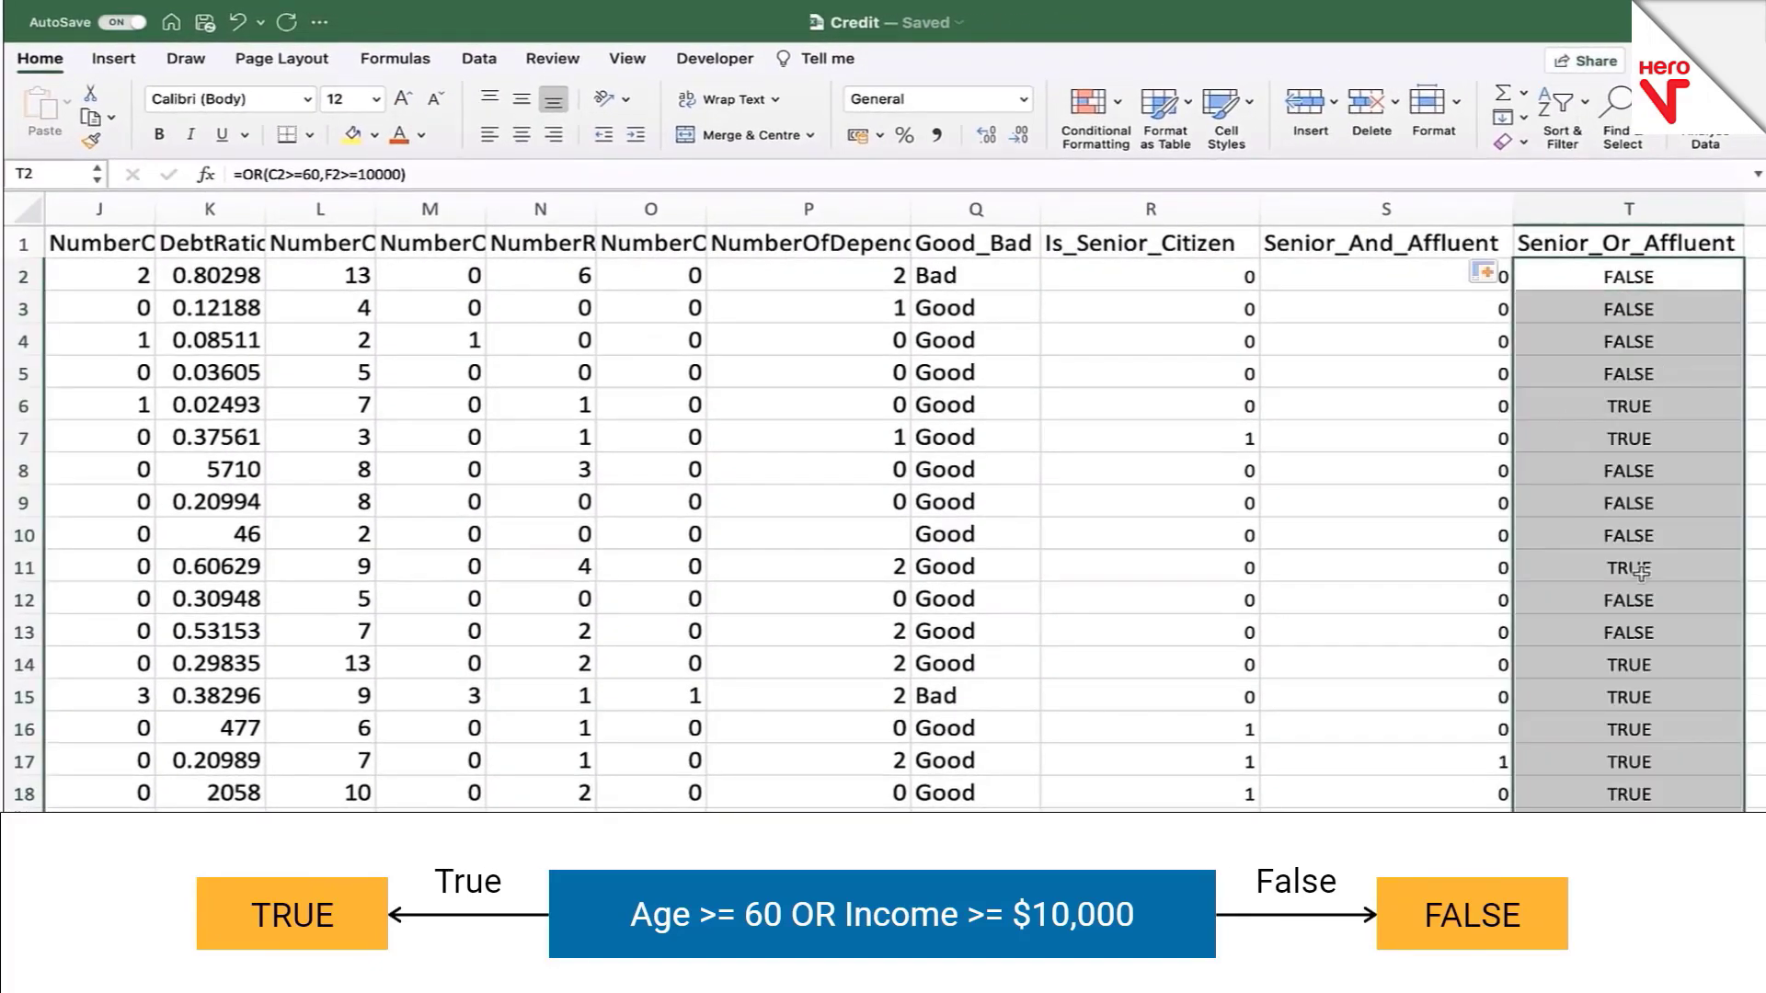
scroll(1640, 570, down, 1)
Step: Check the OR result in T6 against the age in C6 and the monthly income in F6
click(1638, 417)
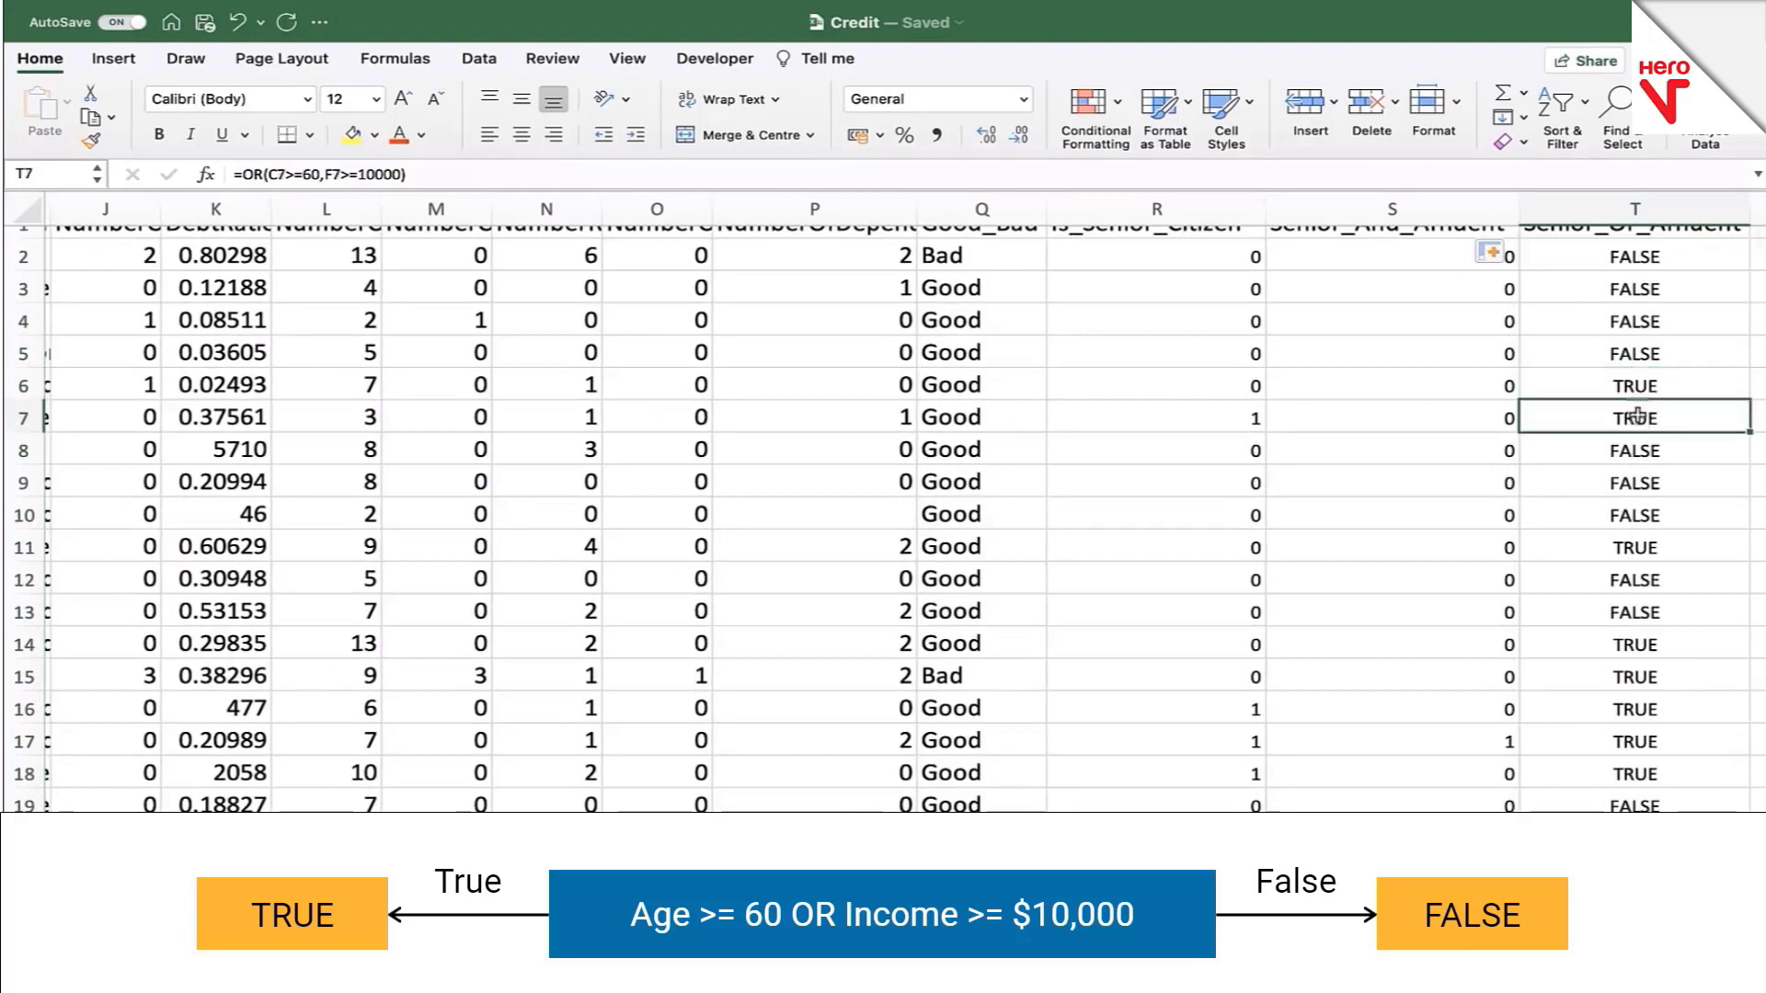
click(1638, 387)
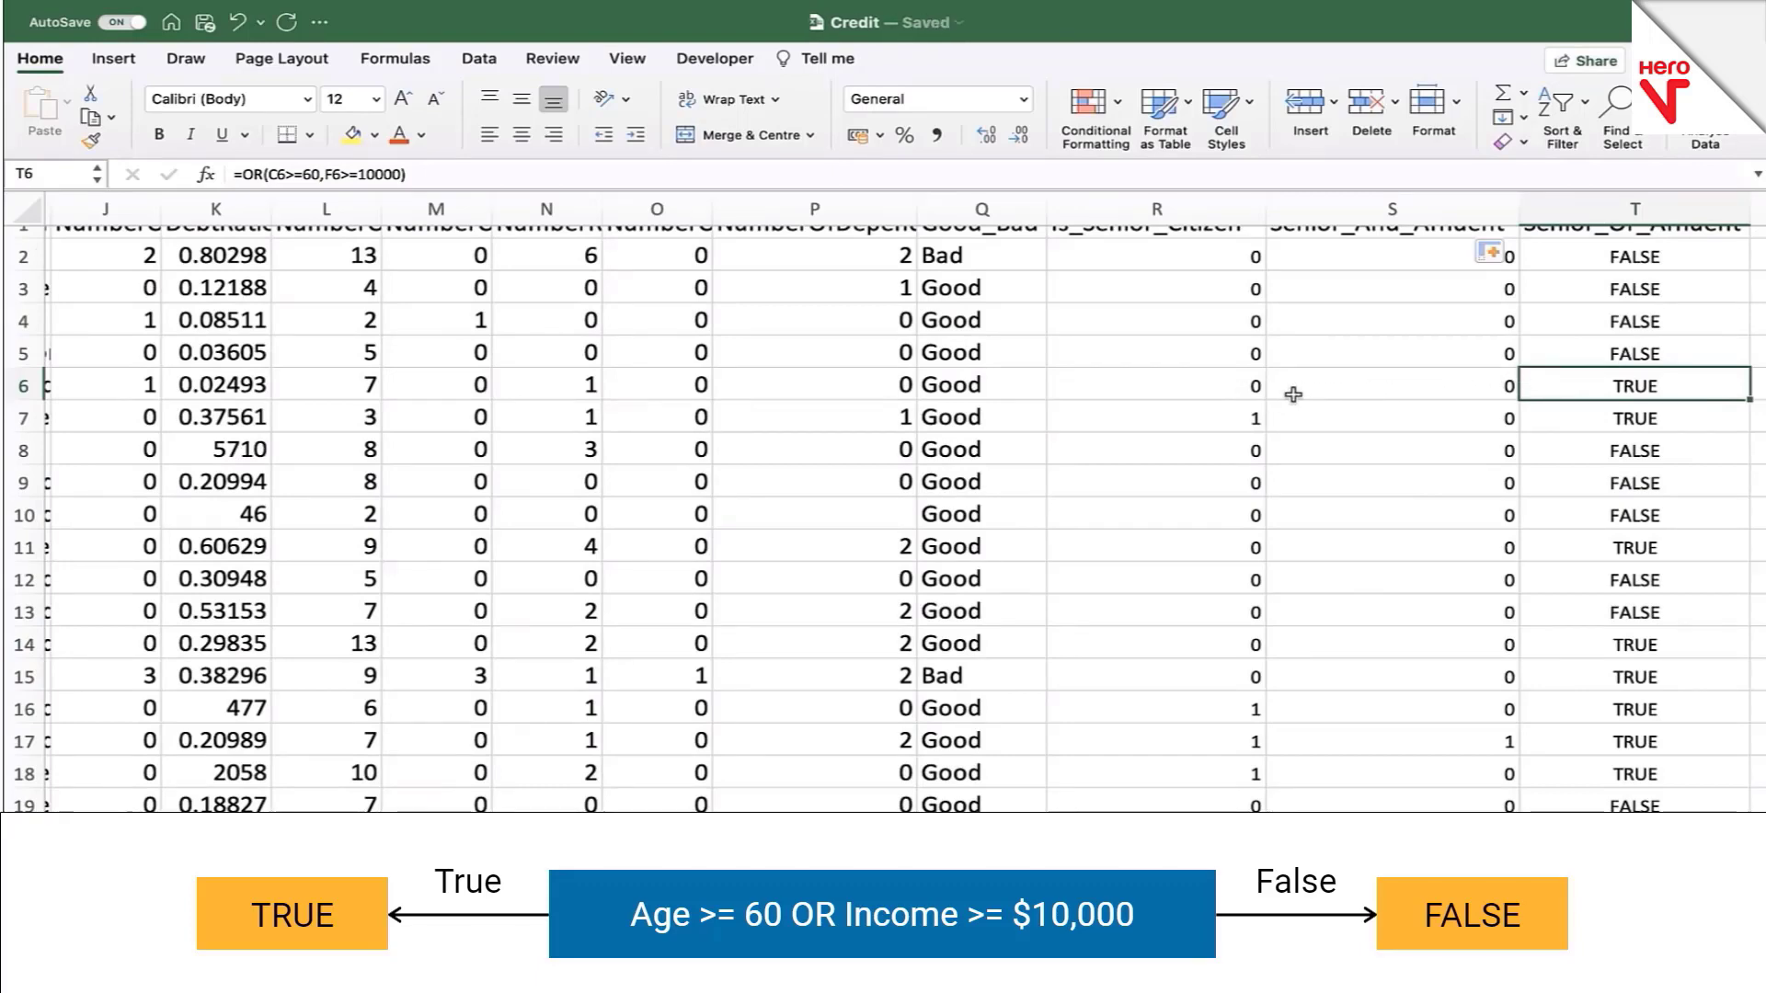
scroll(1293, 393, left, 15)
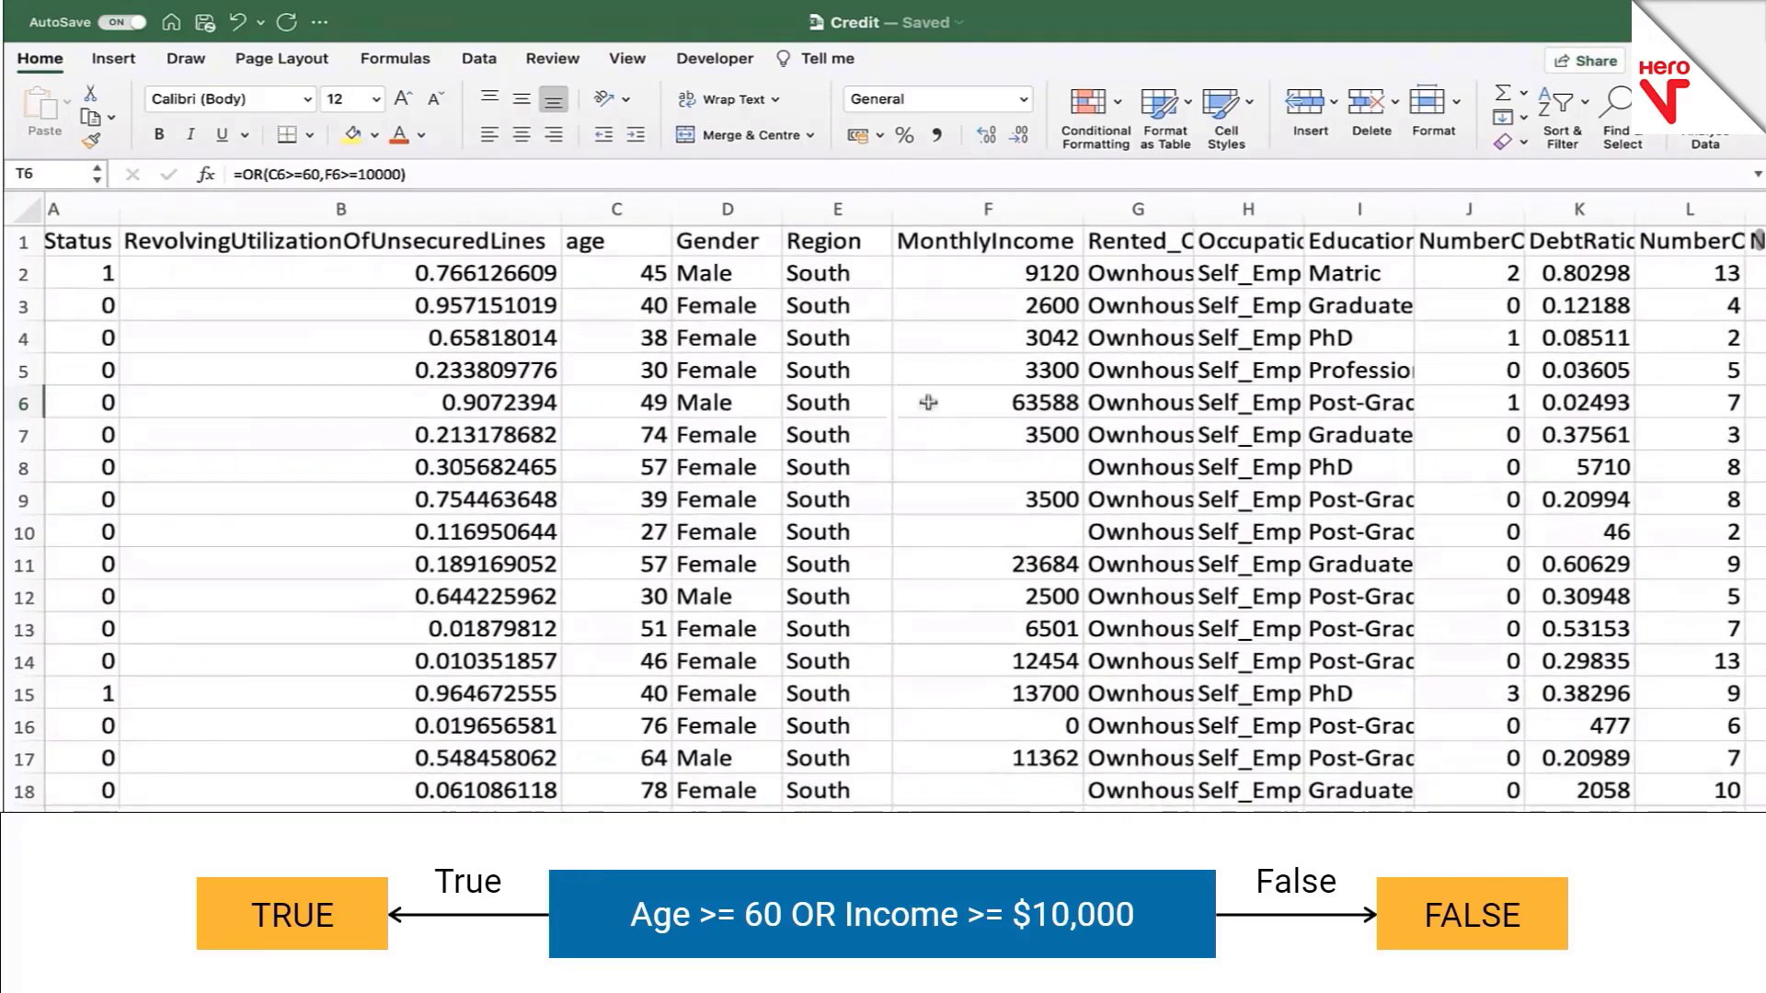
click(636, 411)
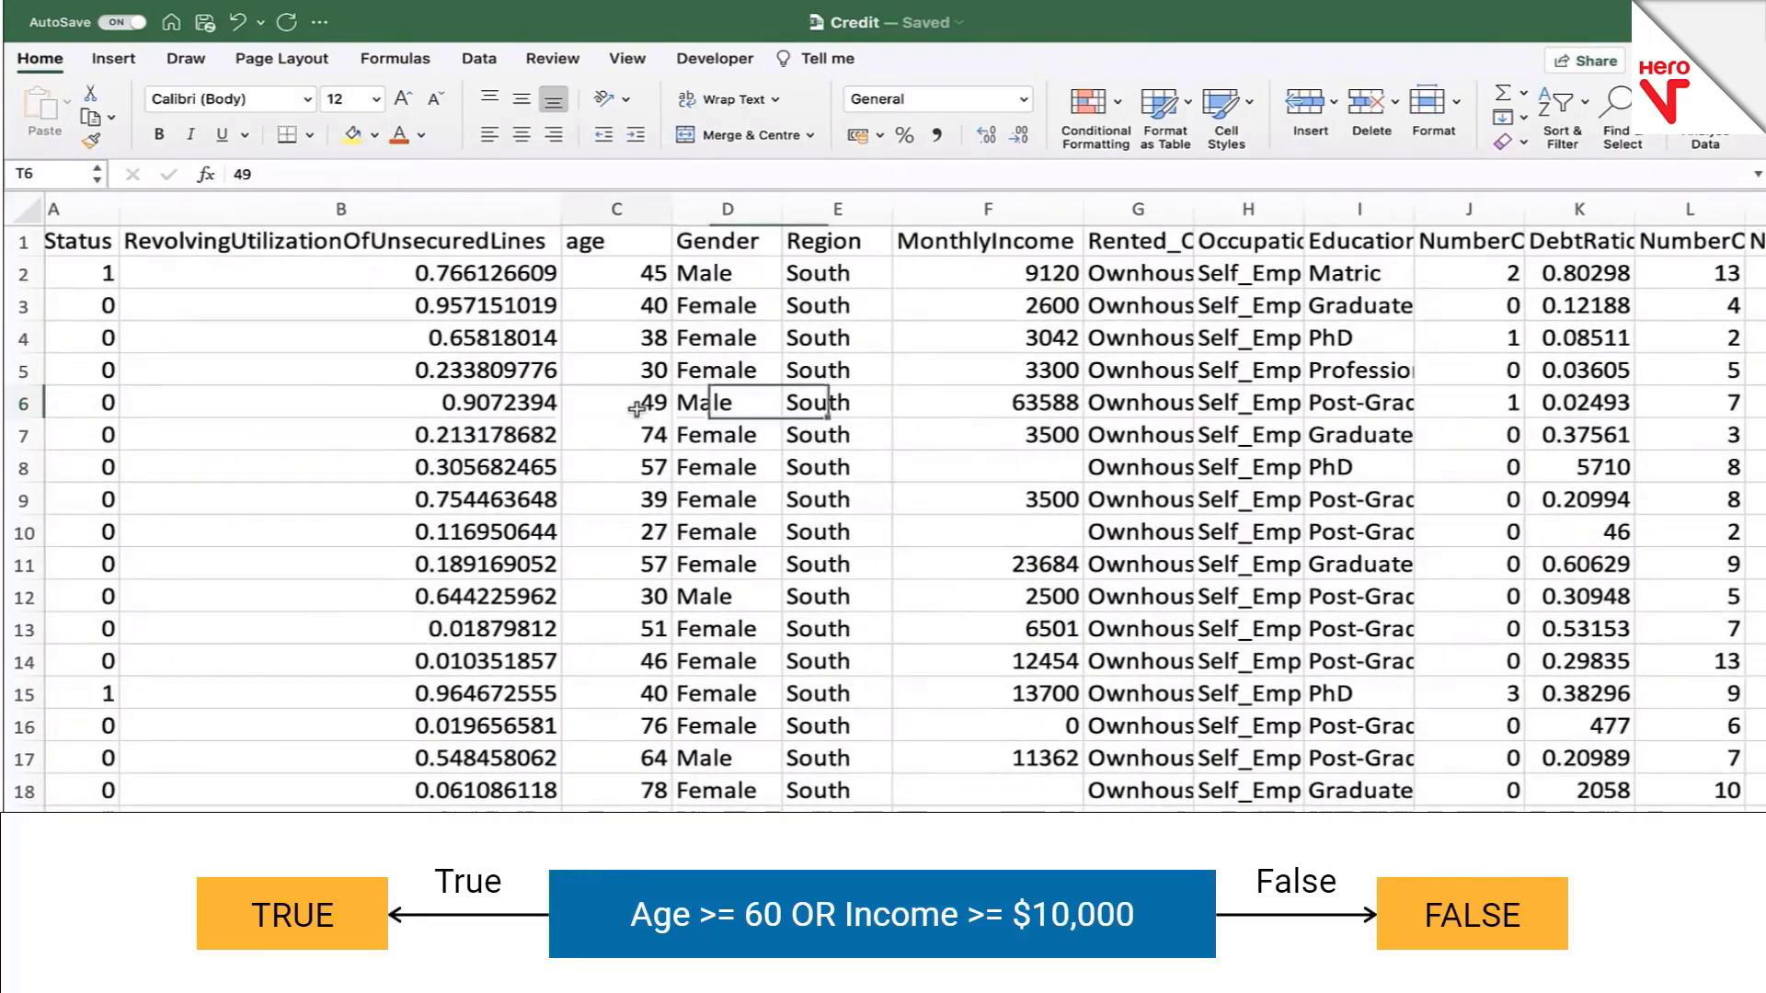
click(966, 413)
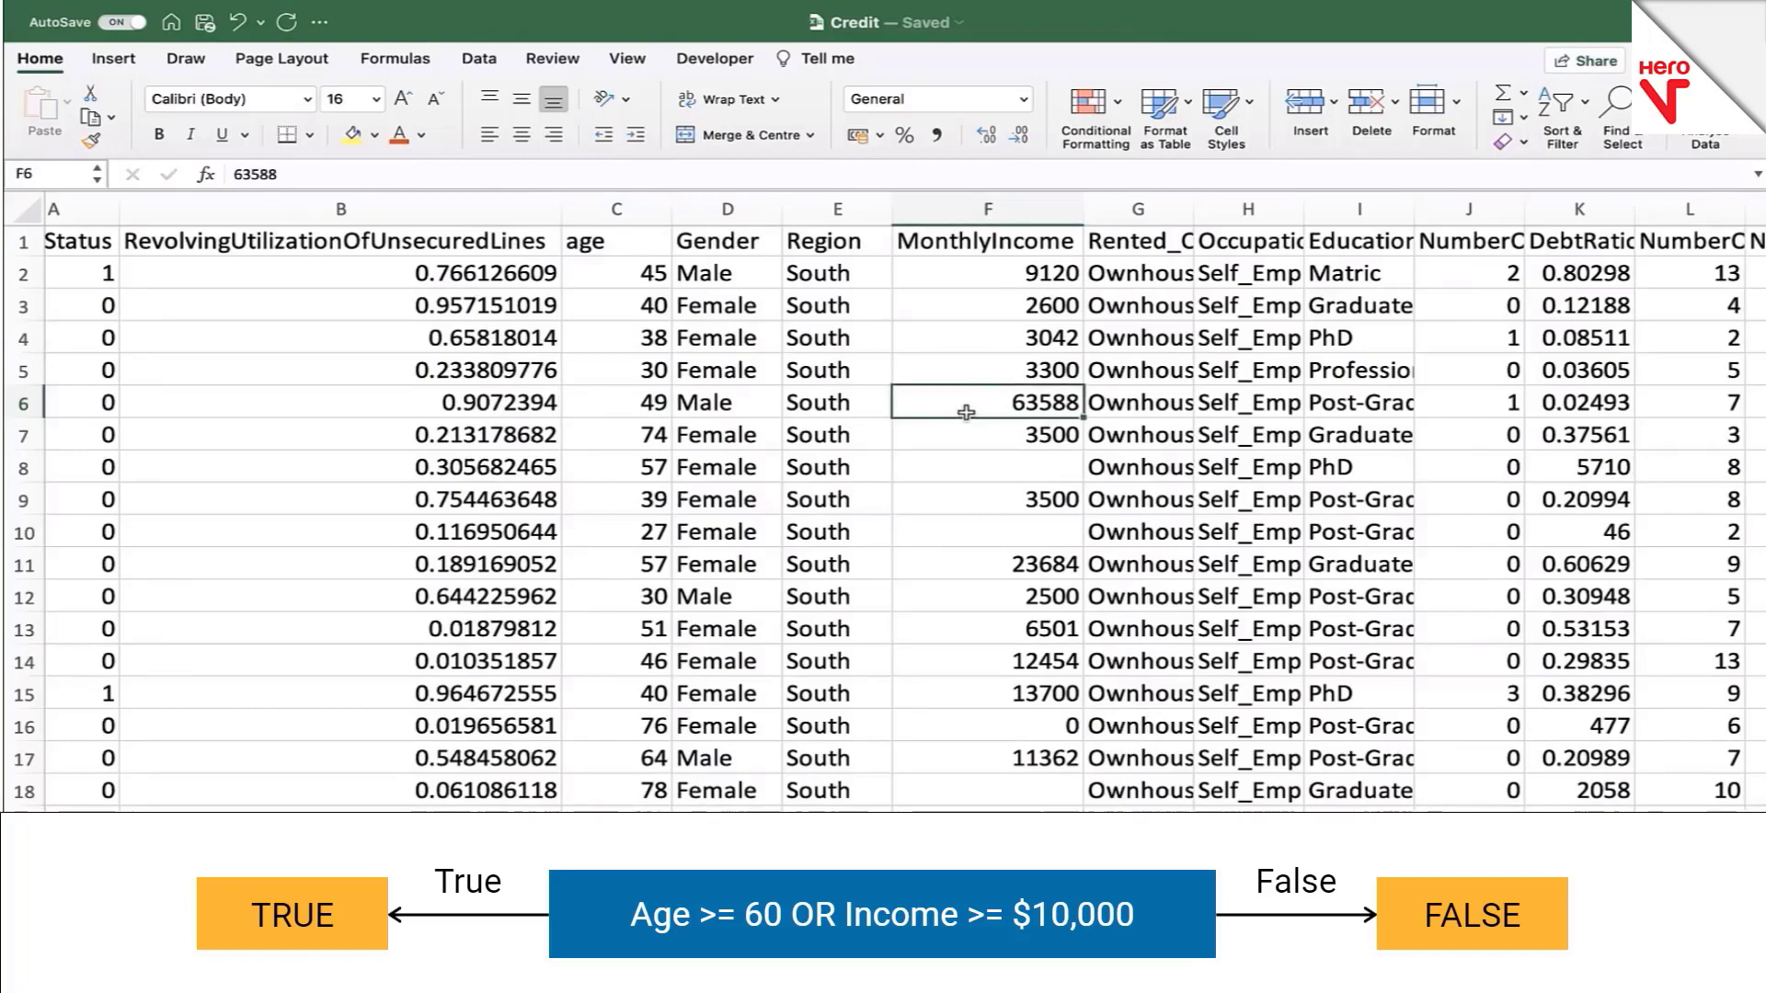
scroll(966, 413, right, 15)
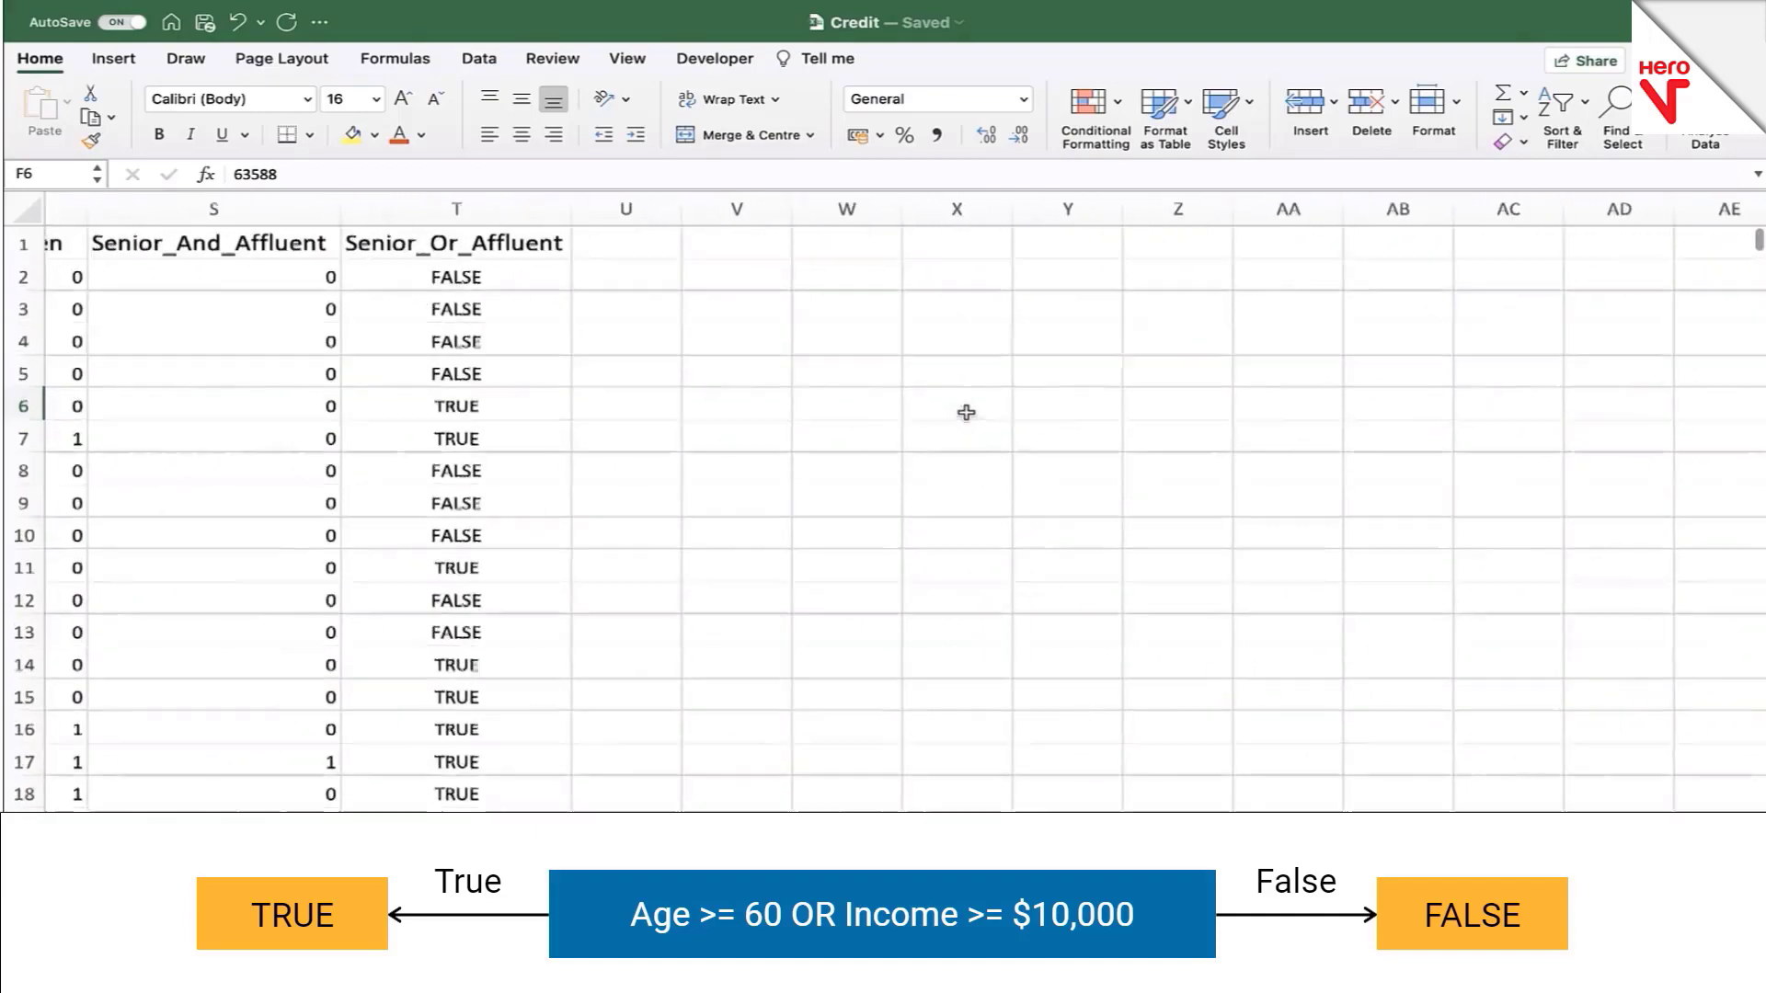
scroll(966, 413, left, 3)
click(704, 411)
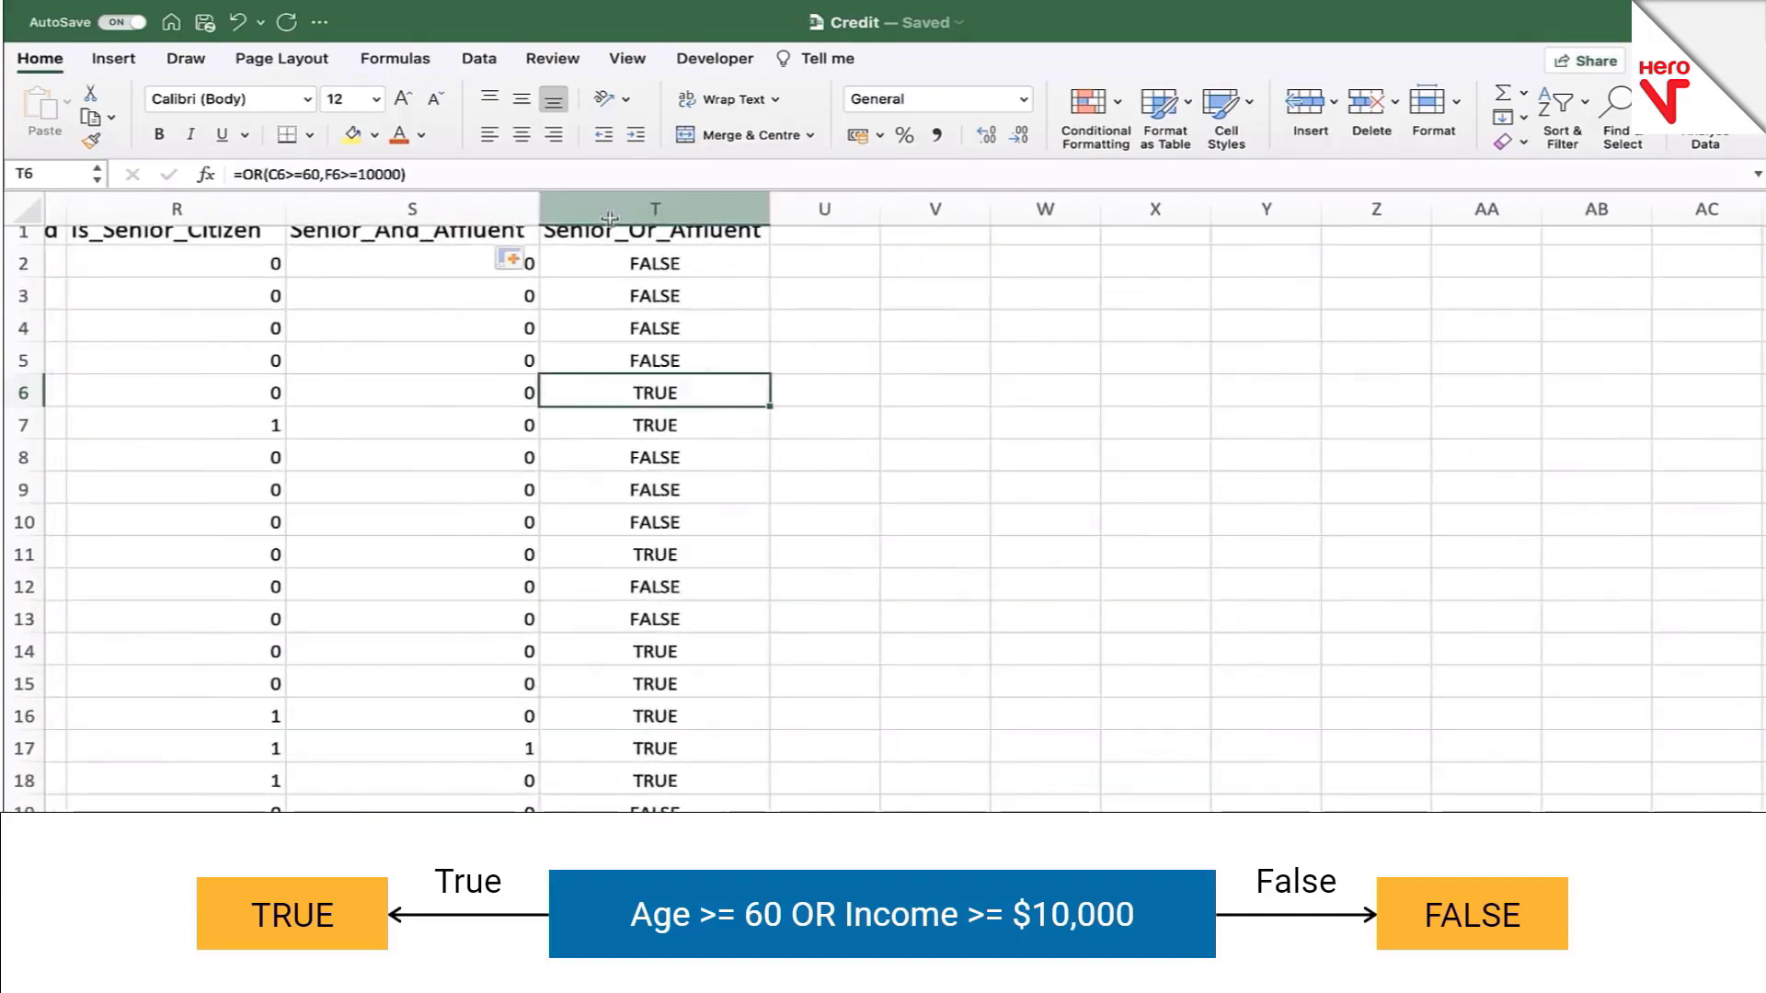
scroll(585, 276, up, 1)
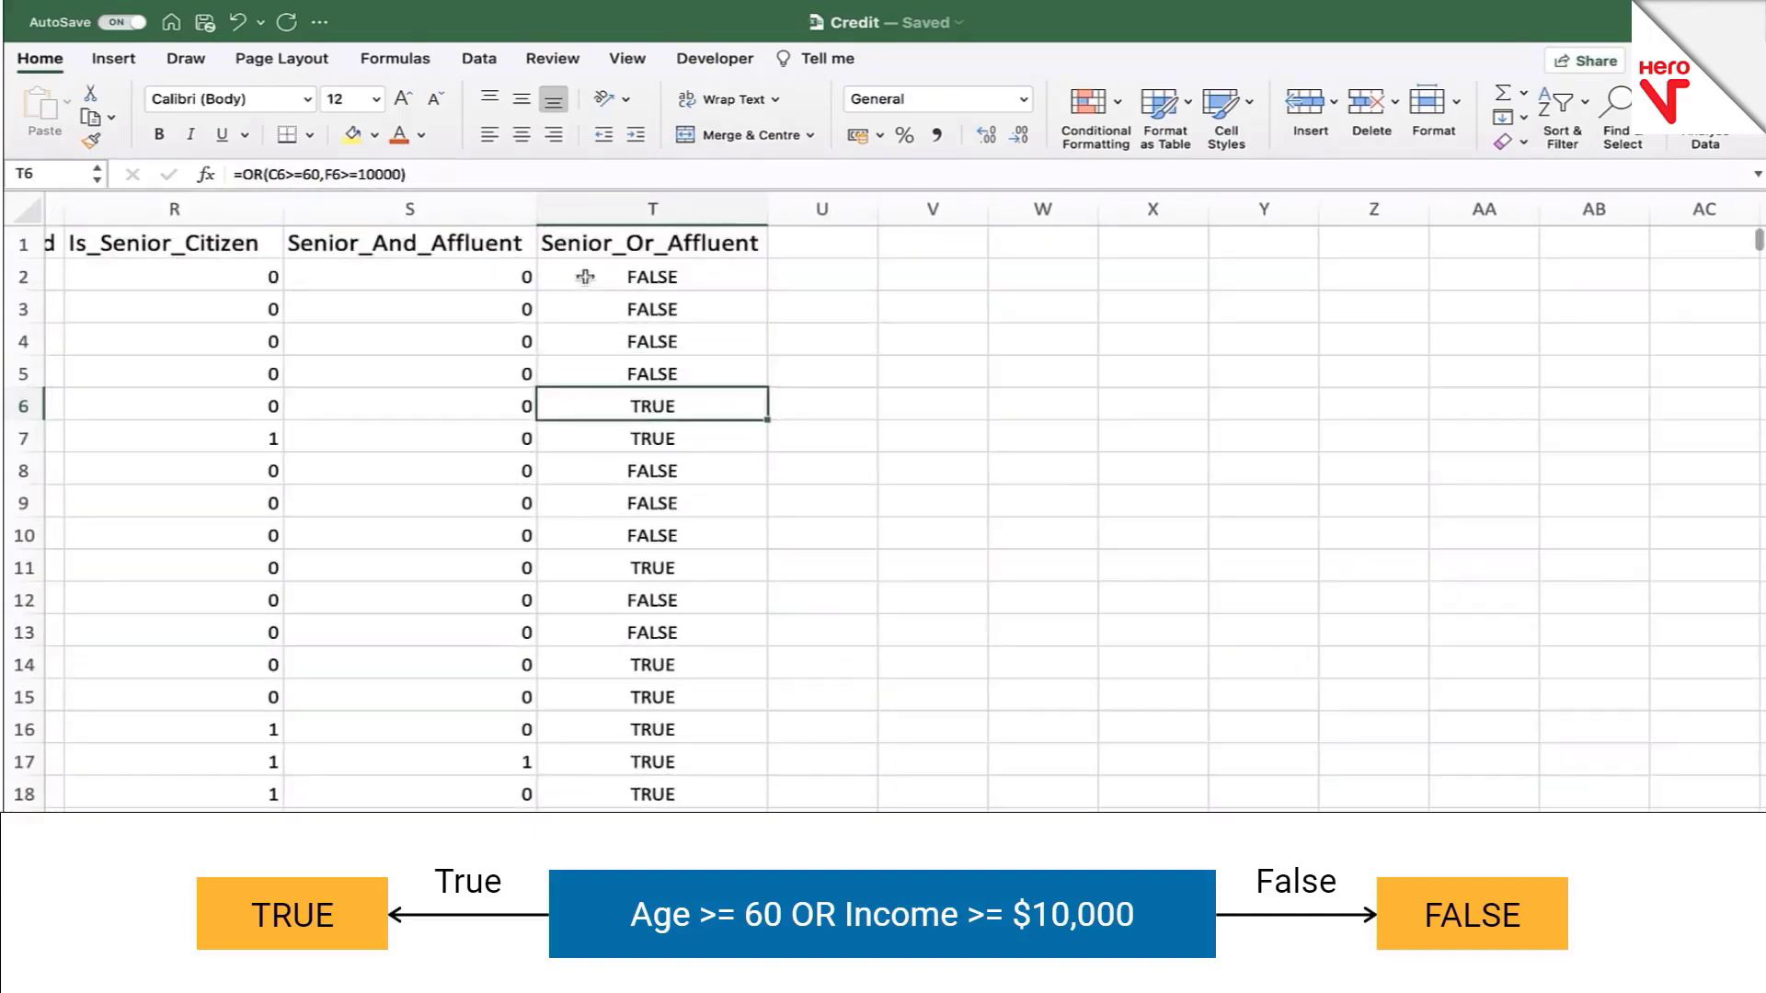
Step: Wrap the OR formula in T2 as =IF(OR(C2>=60,F2>=10000),1,0) and fill it down the Senior_Or_Affluent column
click(626, 280)
click(247, 172)
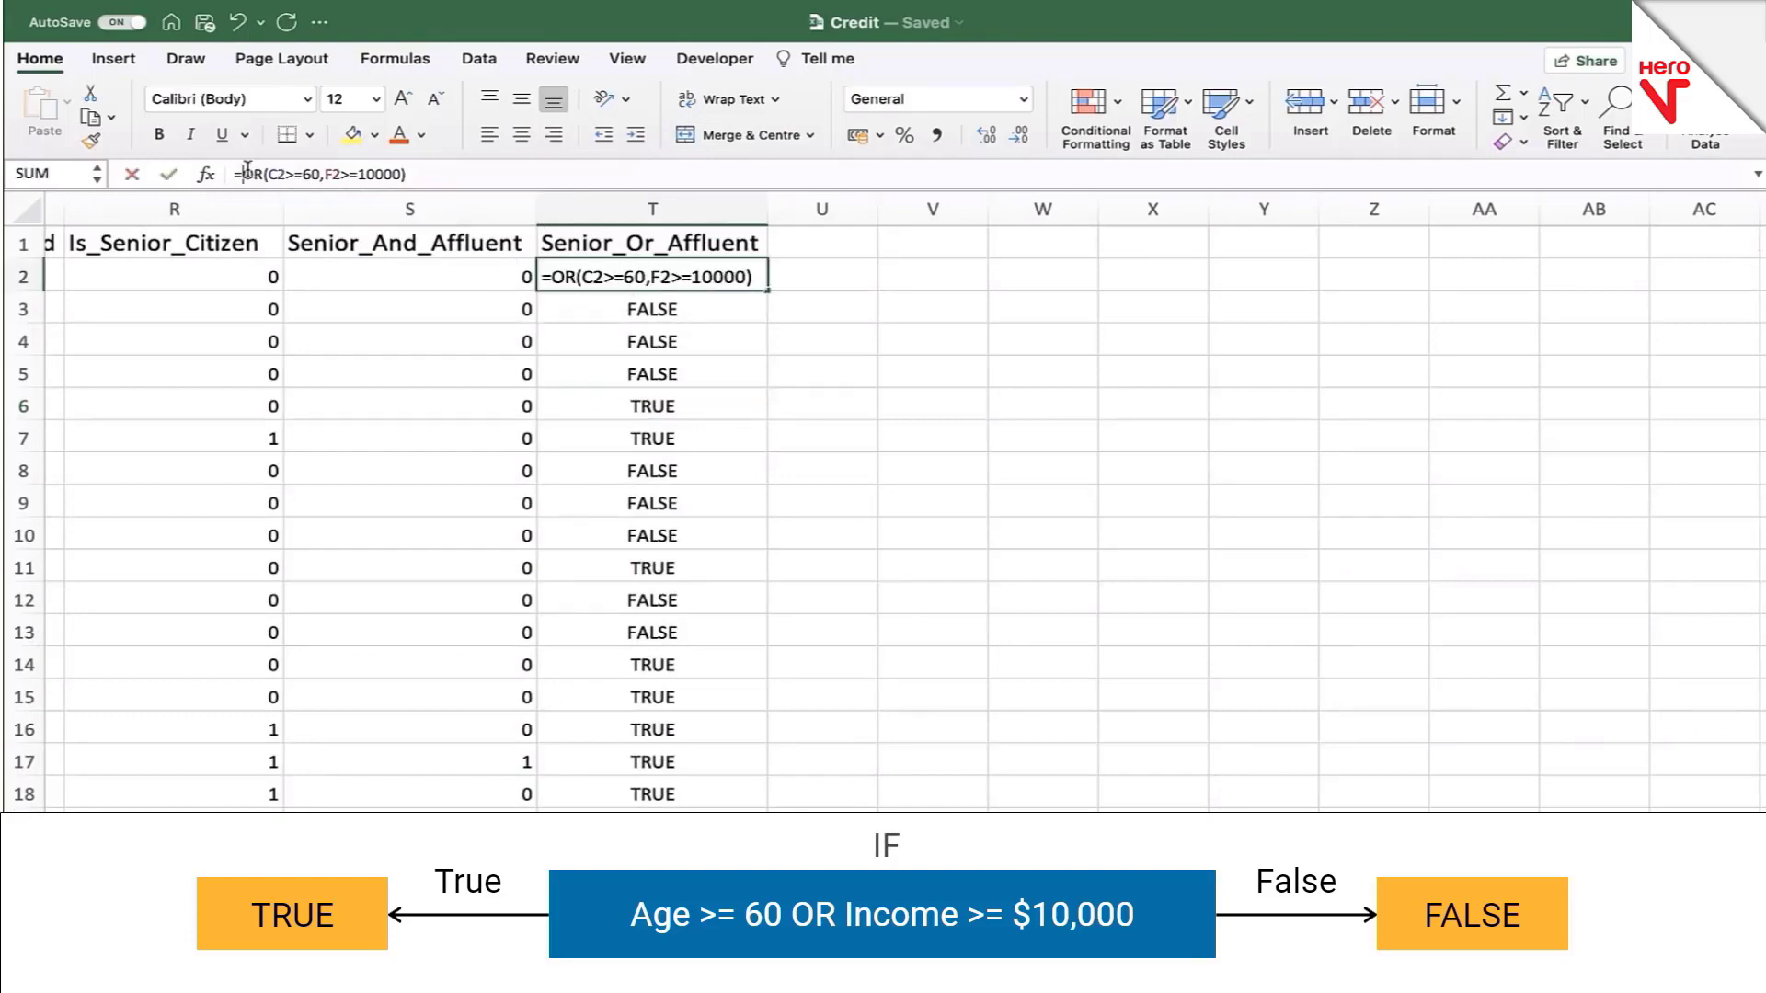
text(if()
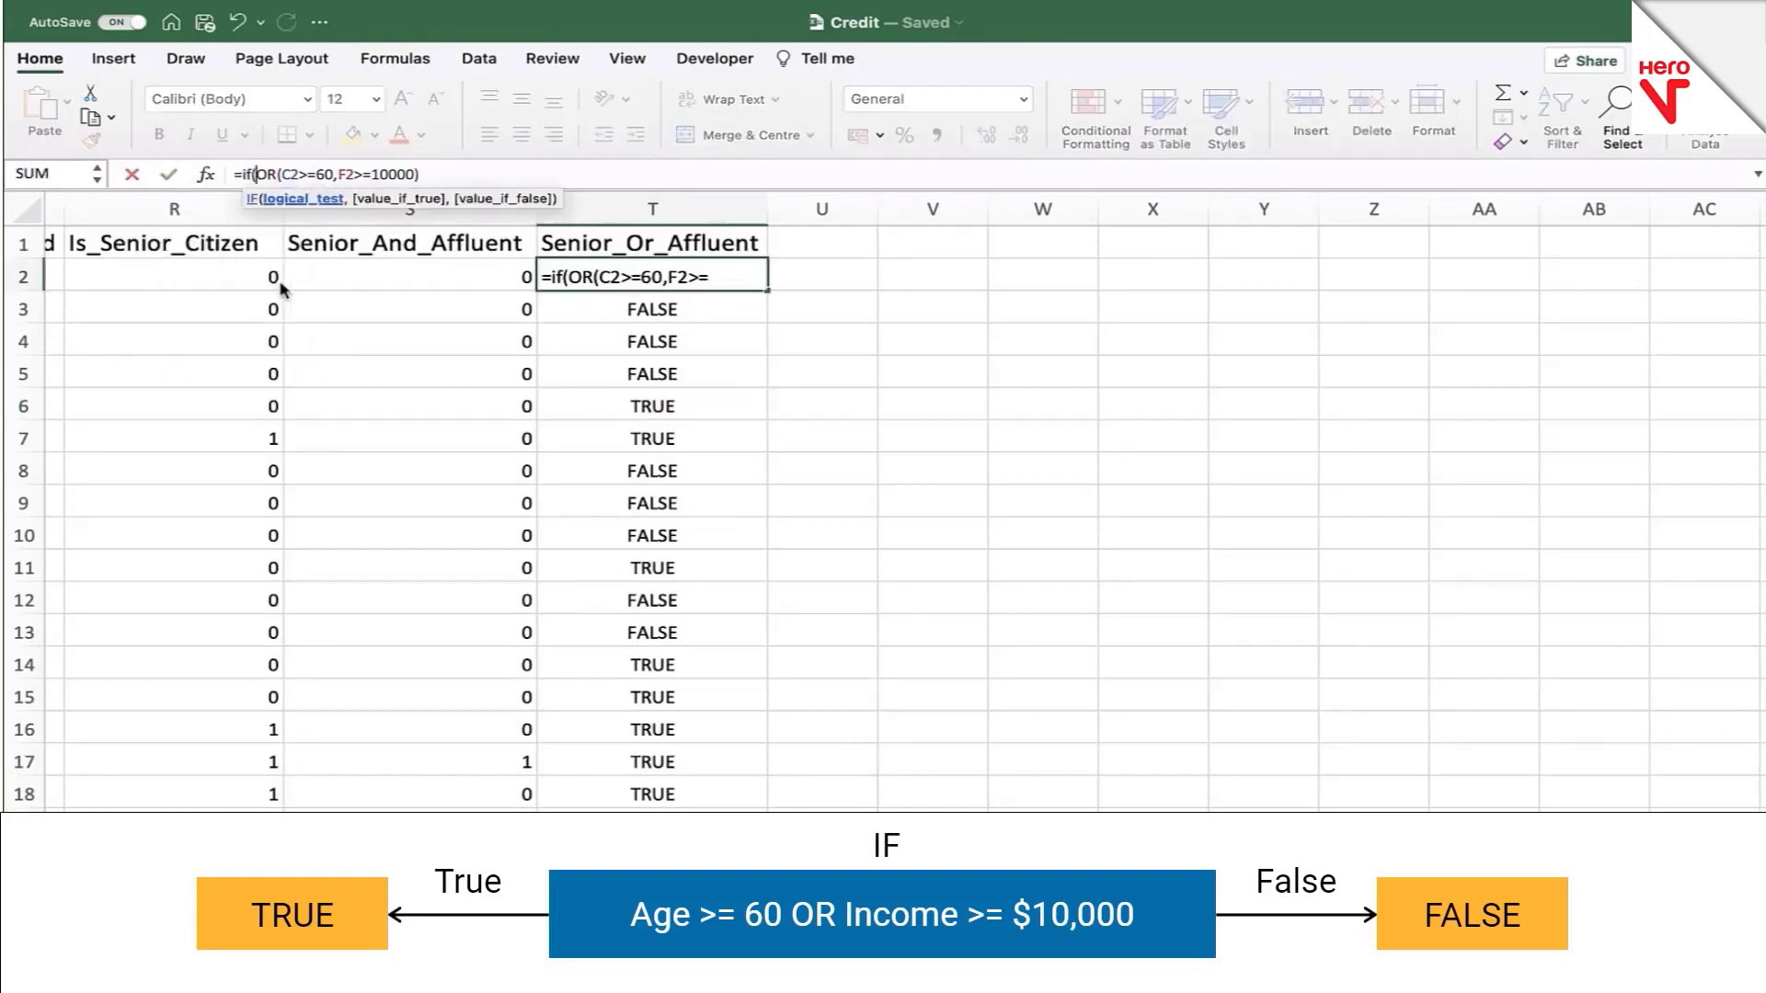
click(478, 173)
text())
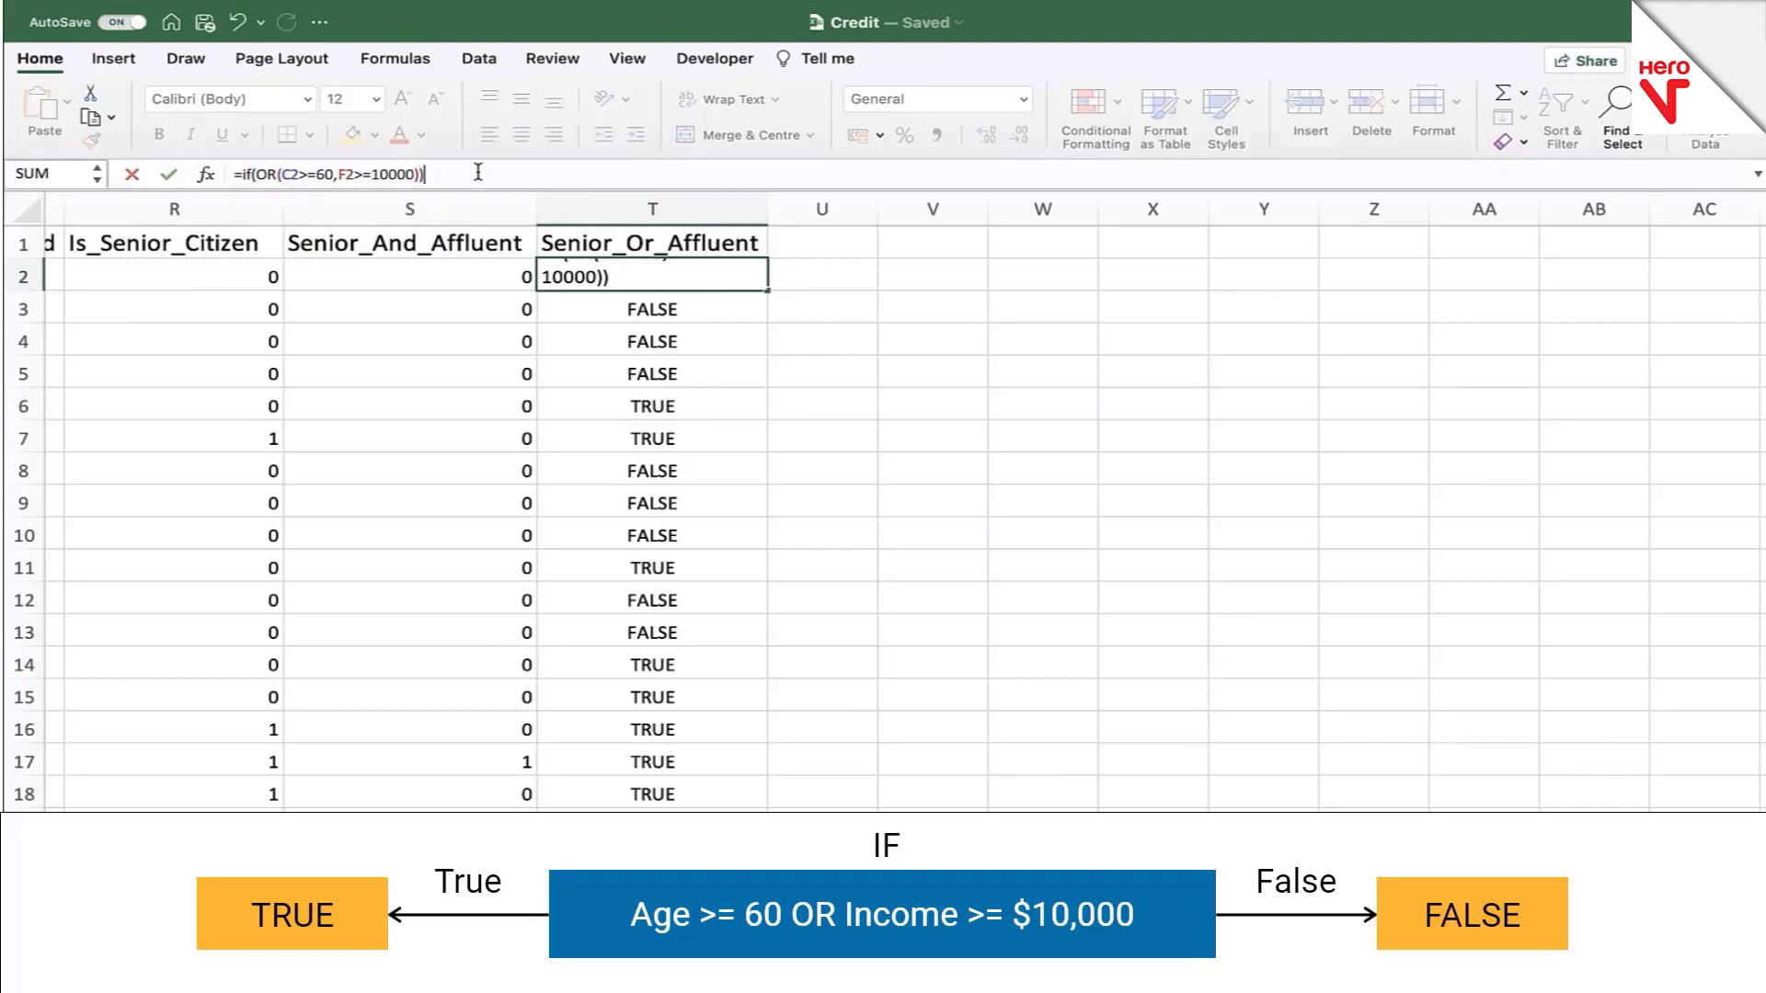
click(420, 174)
text(,1,)
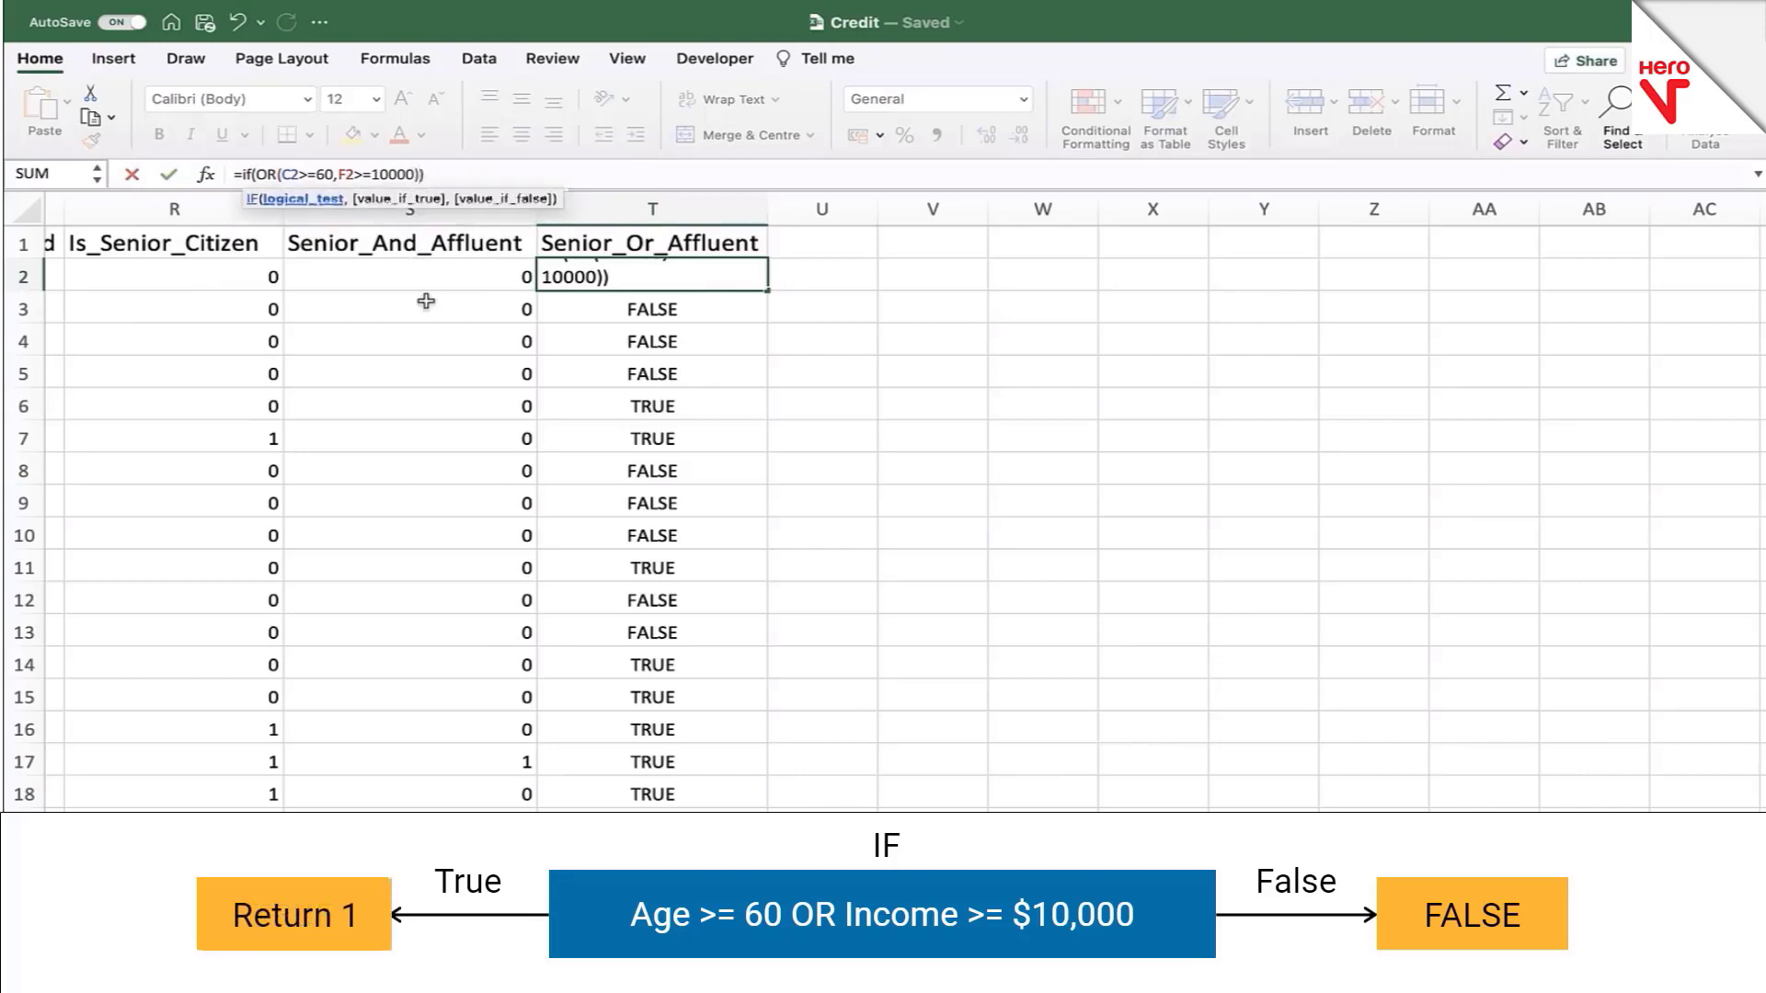
text(0)
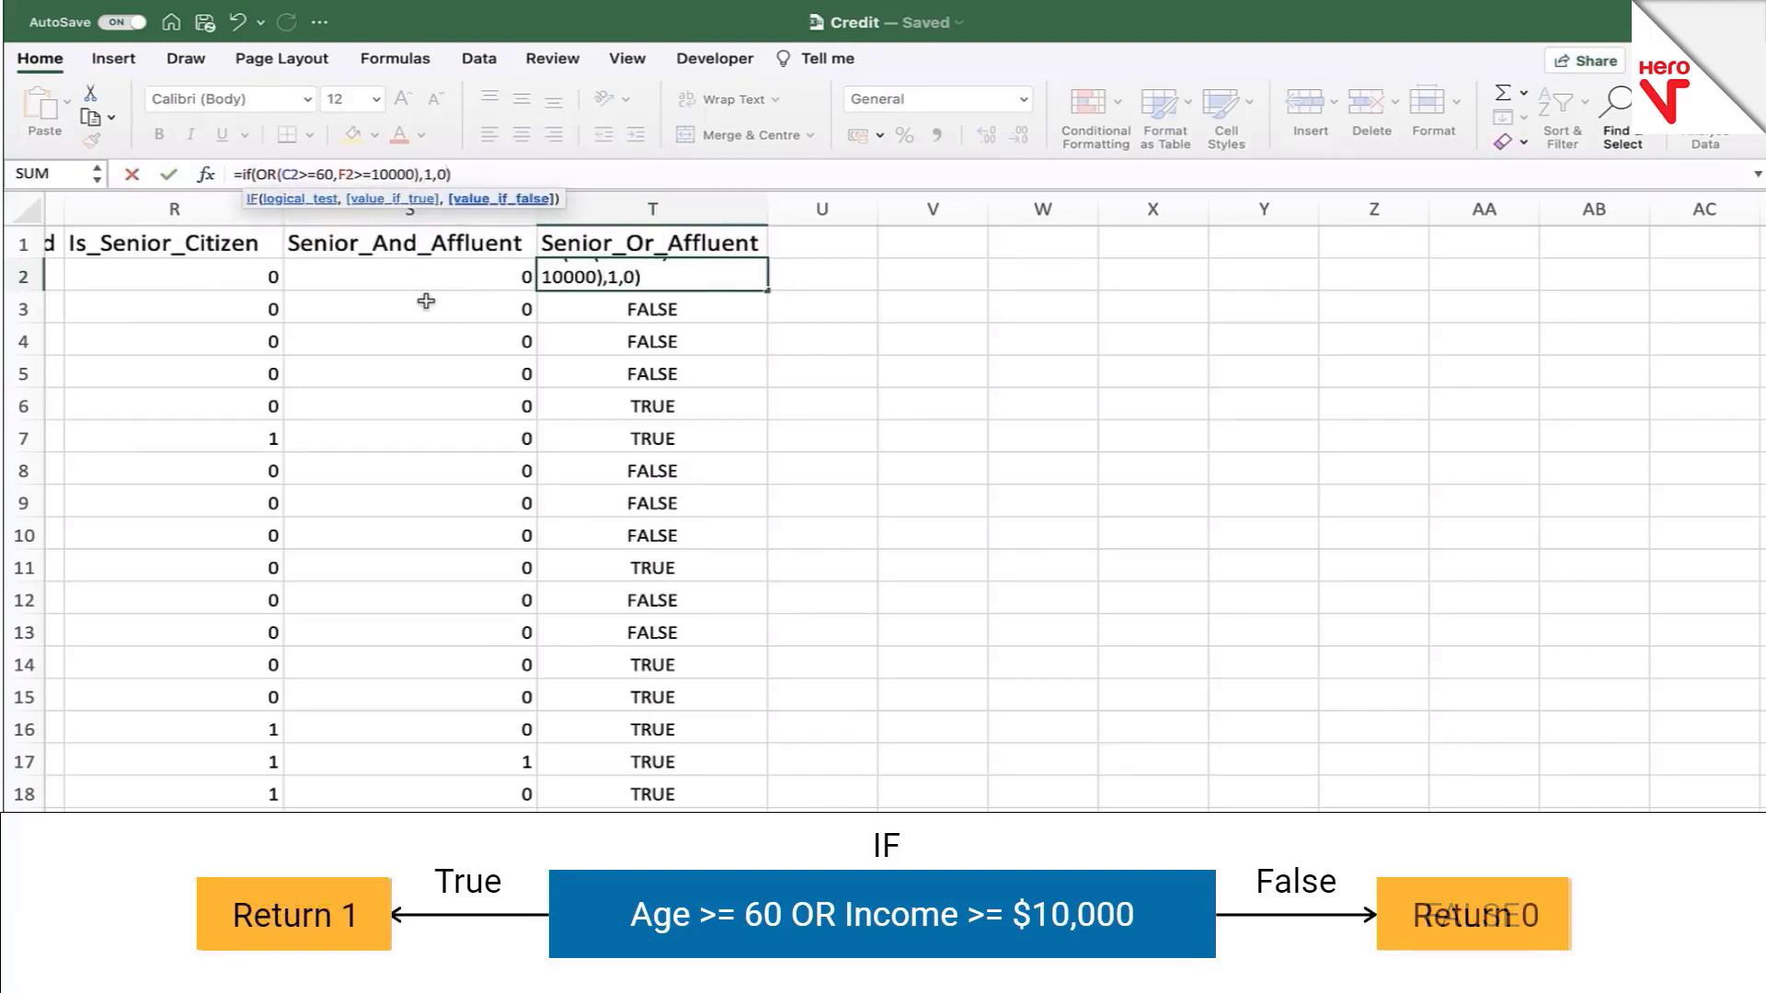
key(Return)
click(727, 269)
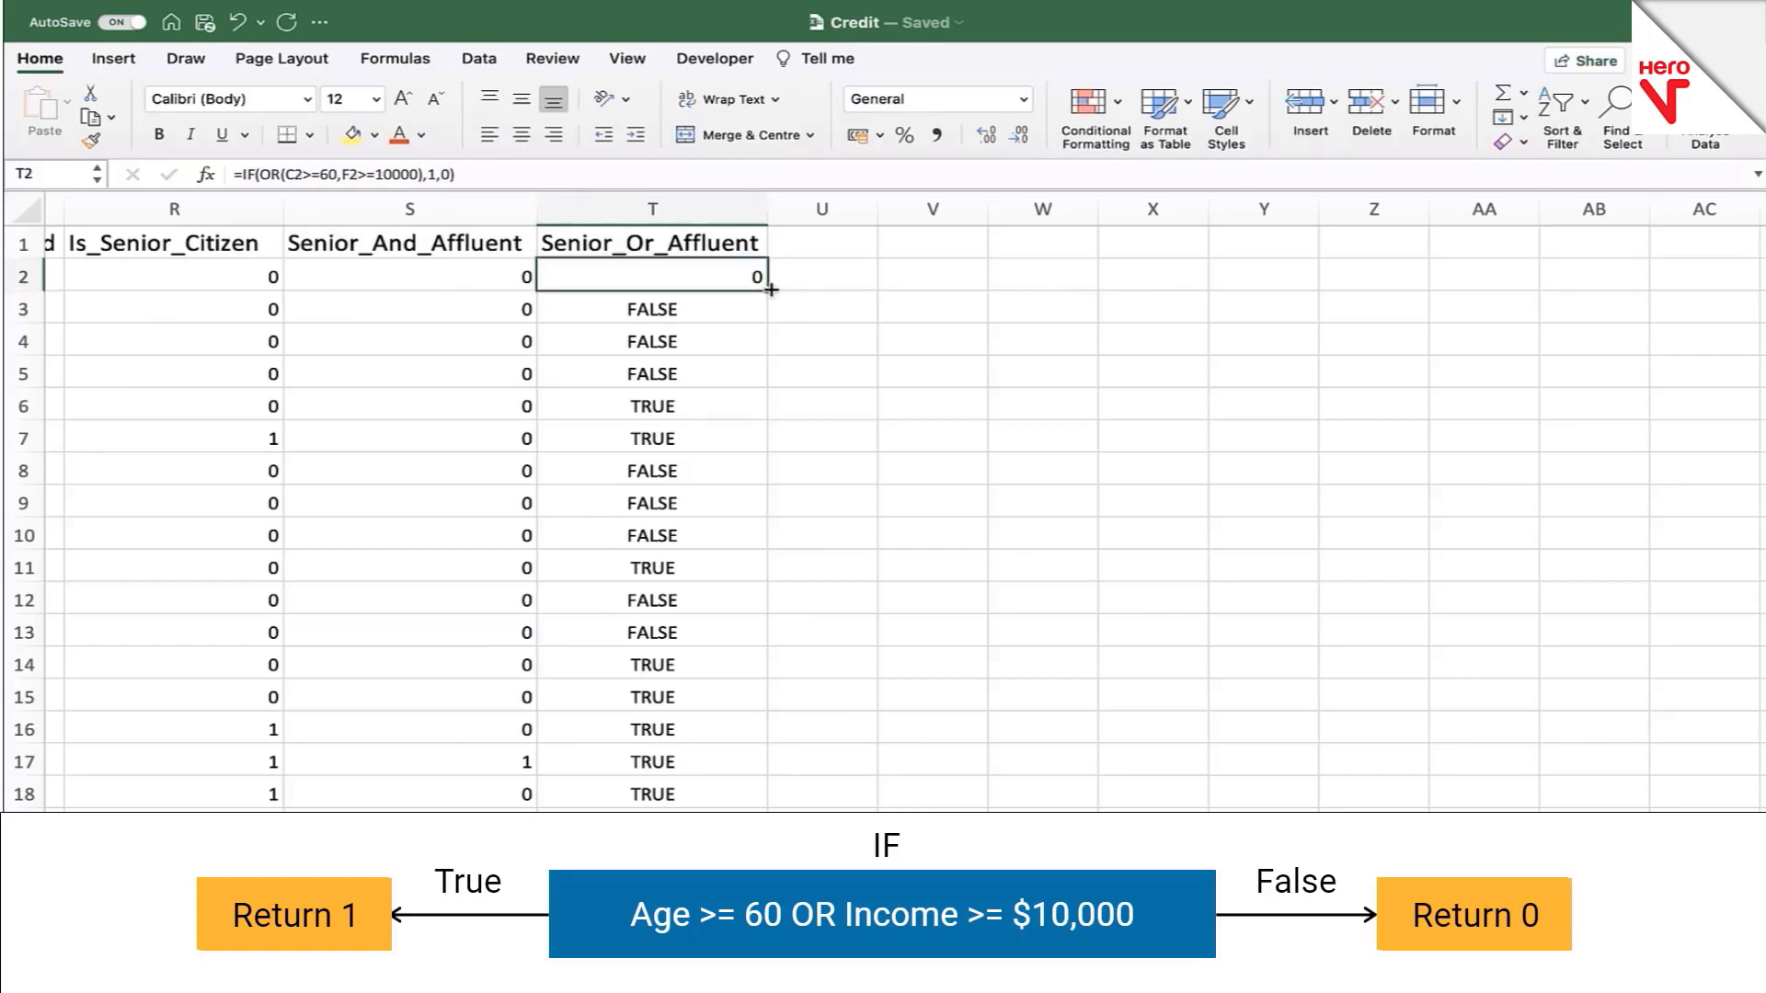
double_click(769, 290)
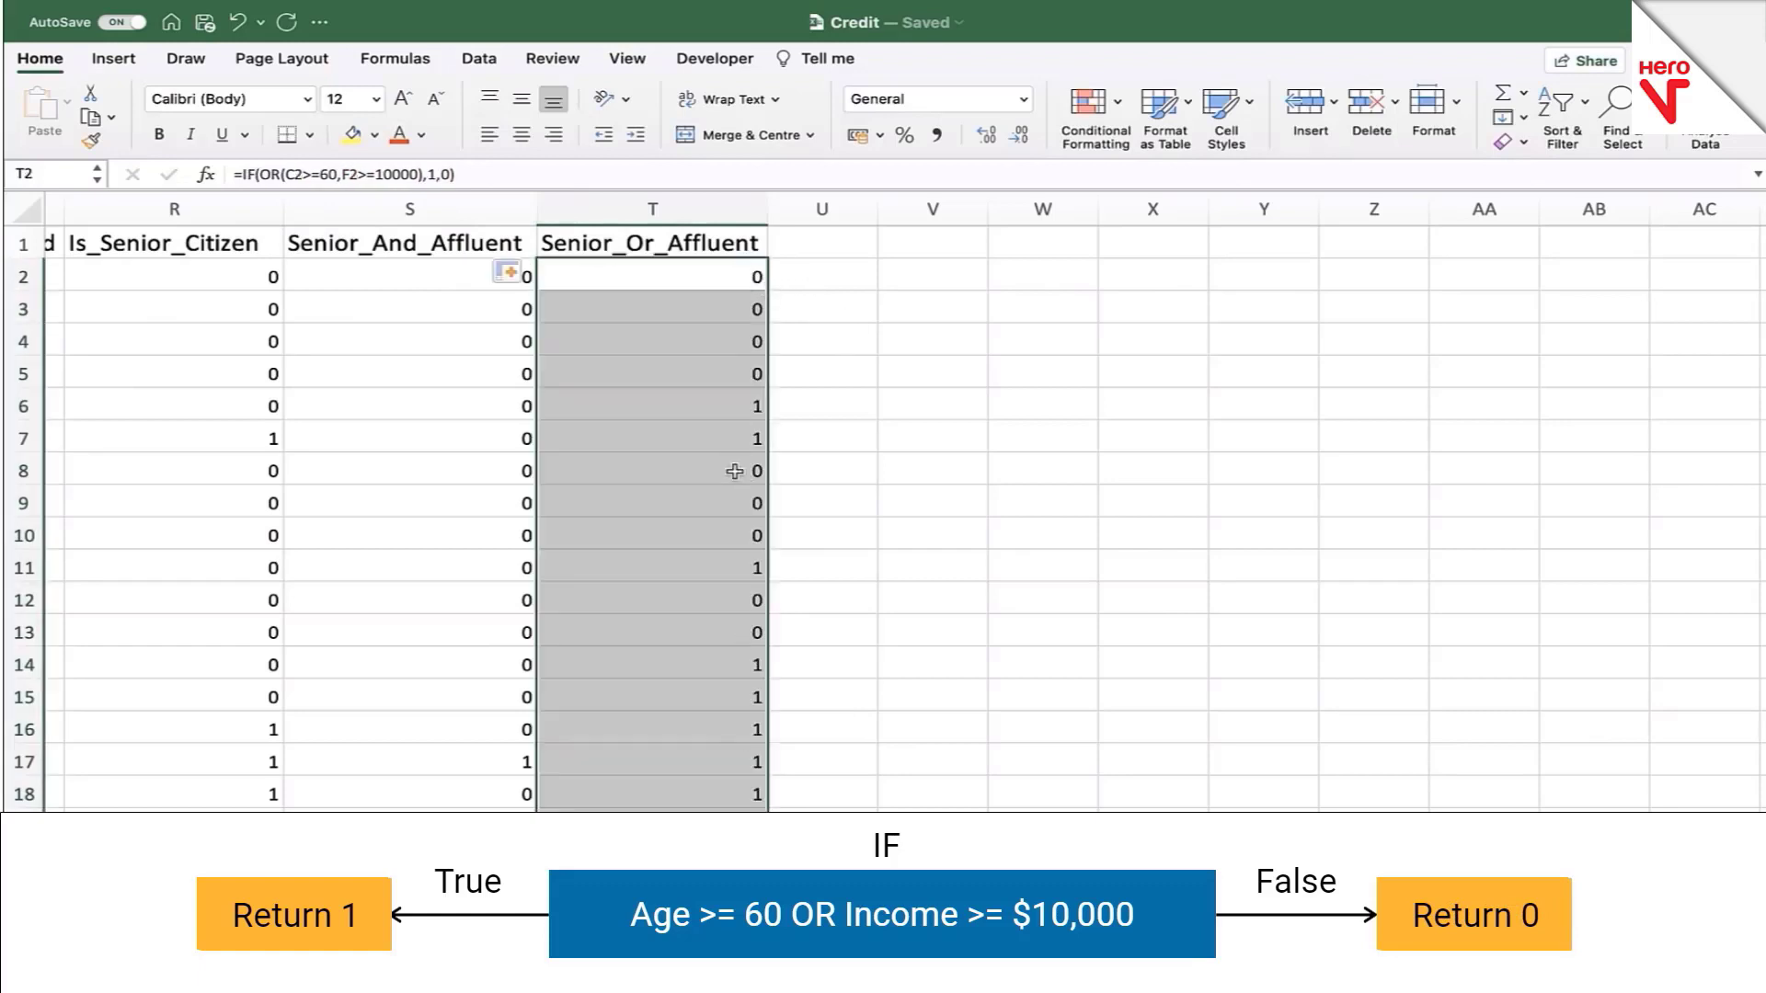